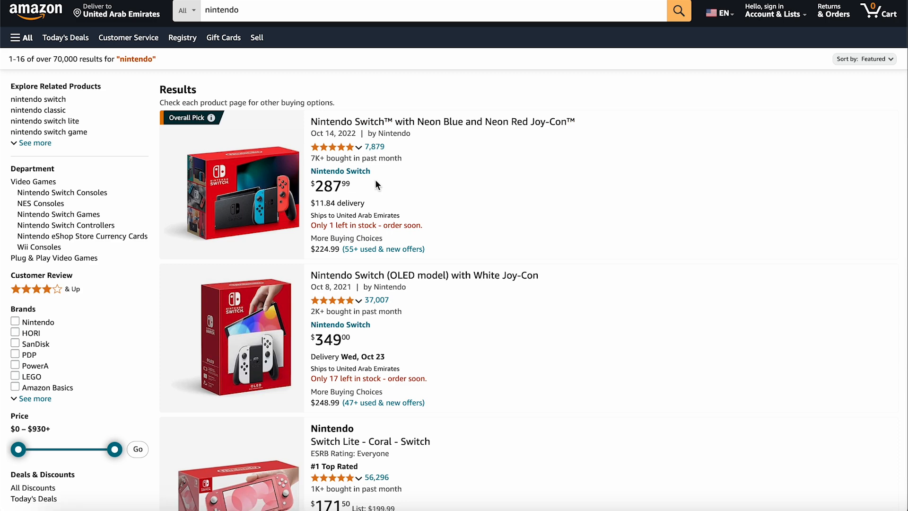
{"action": "scroll", "coordinate": [486, 282], "scroll_direction": "down", "scroll_amount": 20}
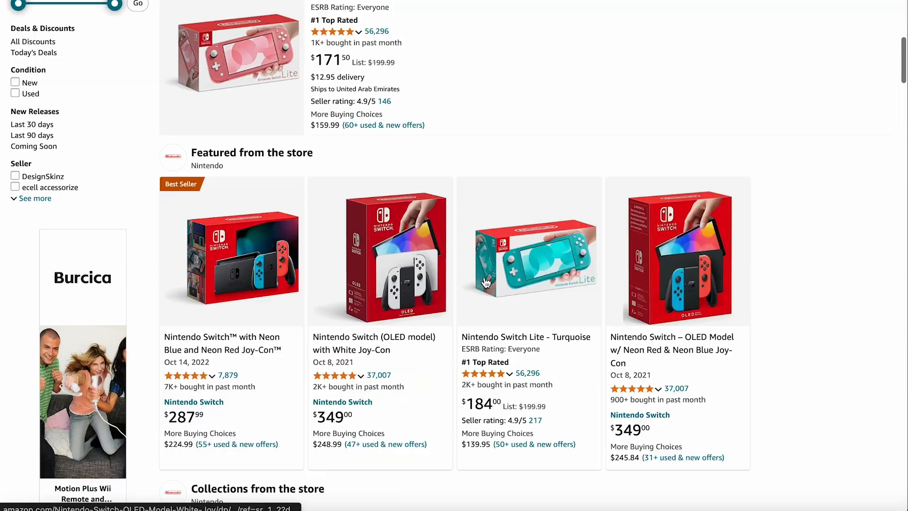
{"action": "scroll", "coordinate": [486, 282], "scroll_direction": "down", "scroll_amount": 5}
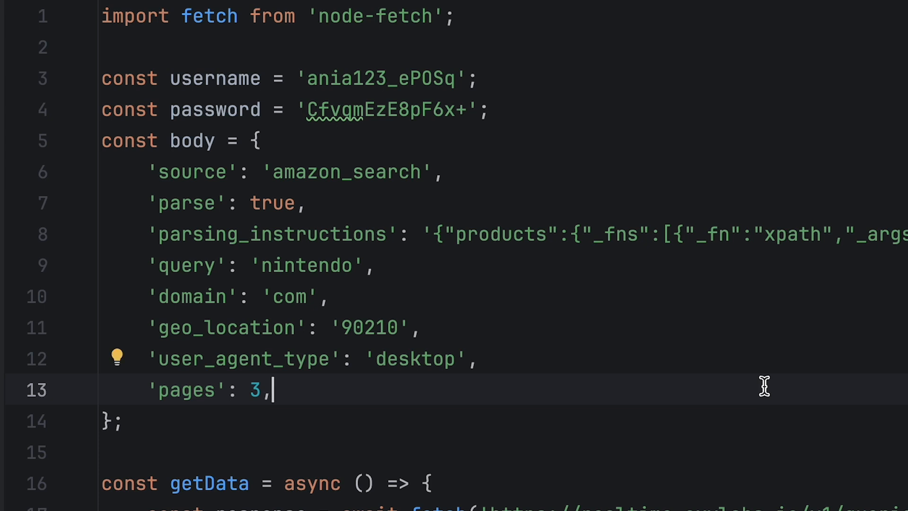
{"action": "left_click", "coordinate": [432, 238]}
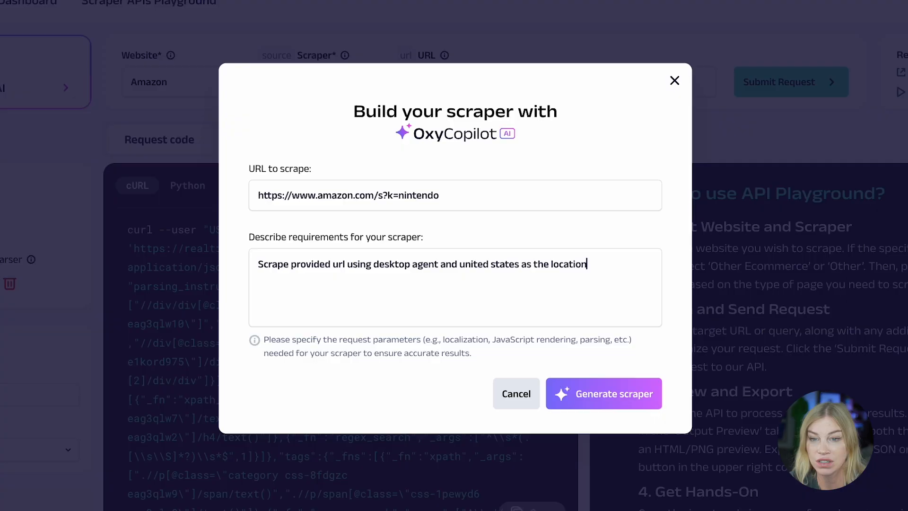
Step: Extend the scraper requirements text with 'and please get first 3 pages.'
{"action": "type", "text": "and please get firs"}
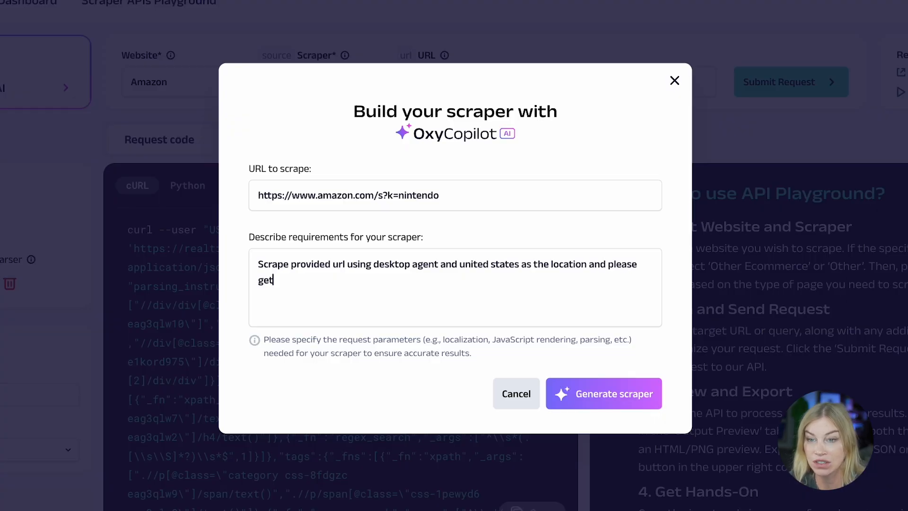
{"action": "type", "text": "t 3 pages."}
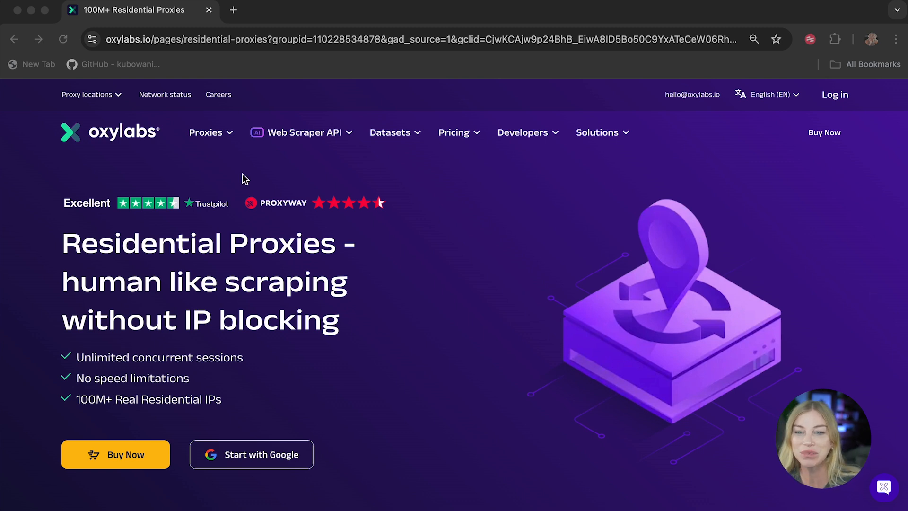
Step: Enter the Oxylabs dashboard and open the Scraper APIs Playground
{"action": "left_click", "coordinate": [239, 463]}
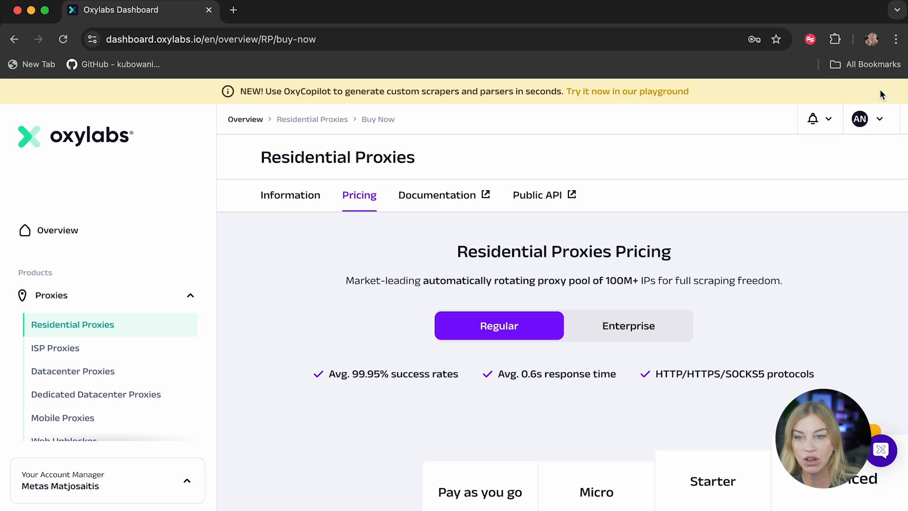
{"action": "left_click", "coordinate": [604, 96]}
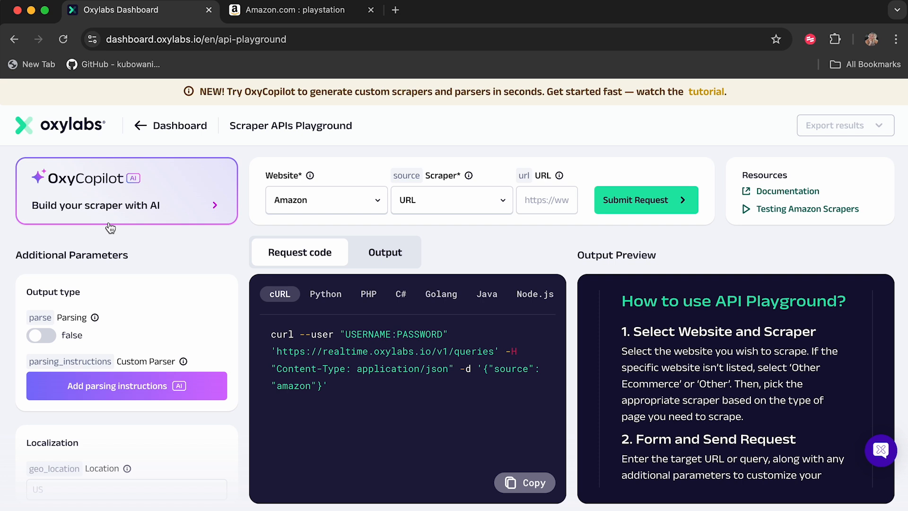
Step: Open amazon.com in a new browser tab
{"action": "left_click", "coordinate": [42, 216]}
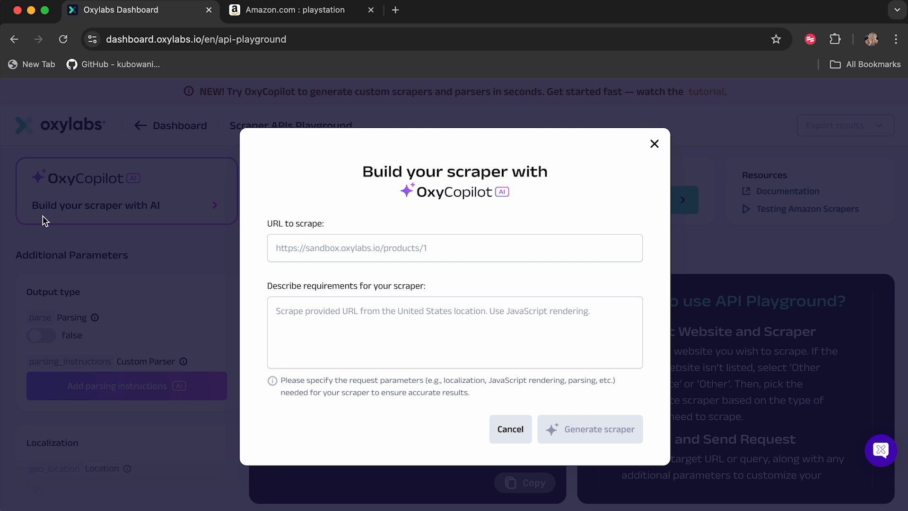
{"action": "left_click", "coordinate": [372, 10]}
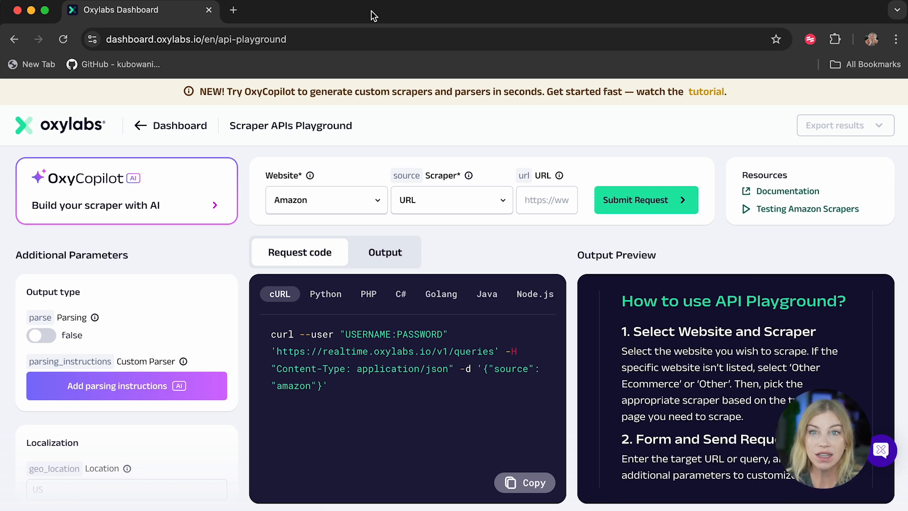
{"action": "left_click", "coordinate": [233, 9]}
{"action": "type", "text": "https://www.amazon.com/"}
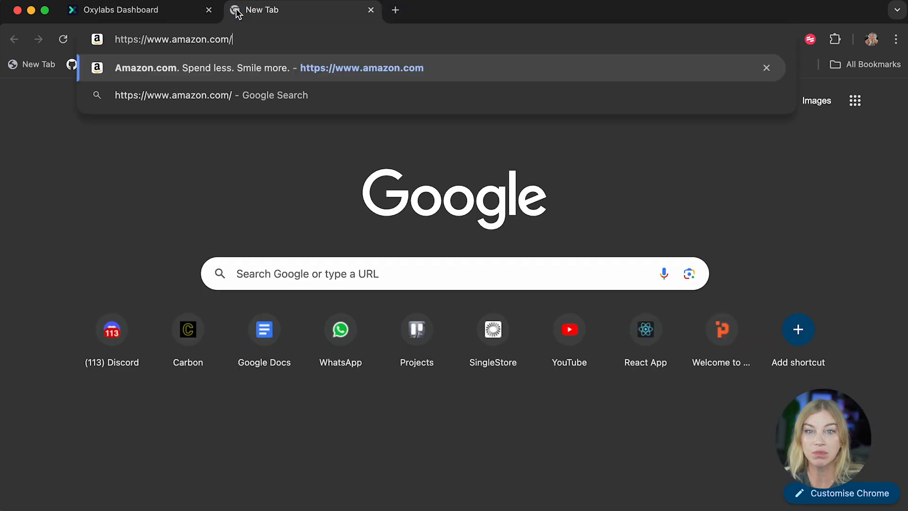
{"action": "key", "text": "Return"}
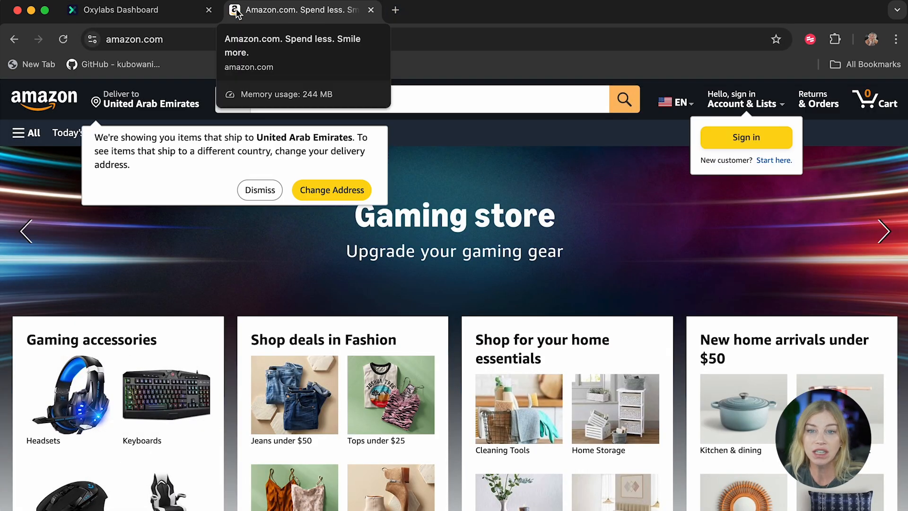
Step: Search Amazon for playstation using the suggestion list and dismiss the delivery-location popup
{"action": "left_click", "coordinate": [402, 99]}
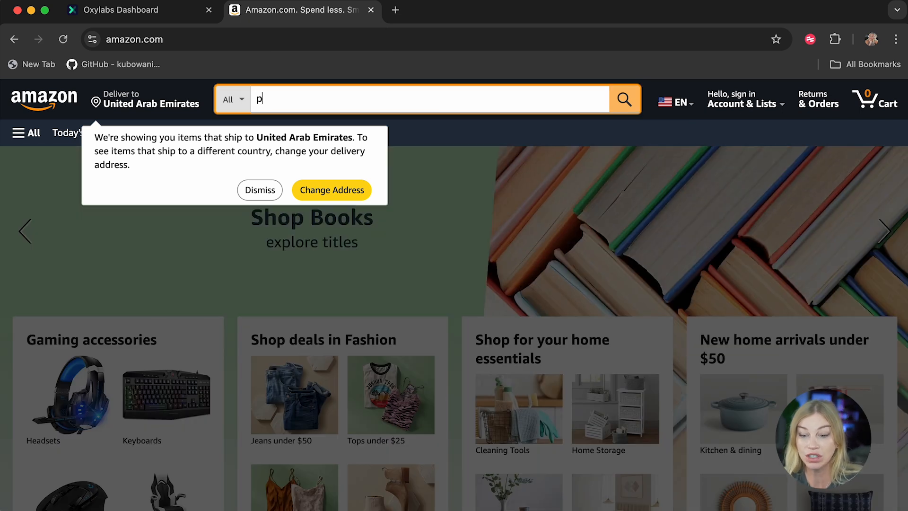
{"action": "type", "text": "playstion"}
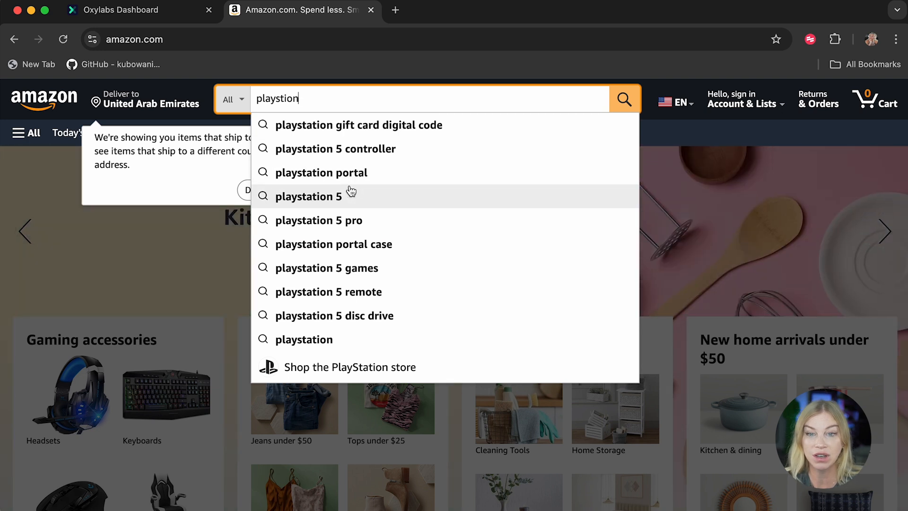
{"action": "left_click", "coordinate": [324, 340]}
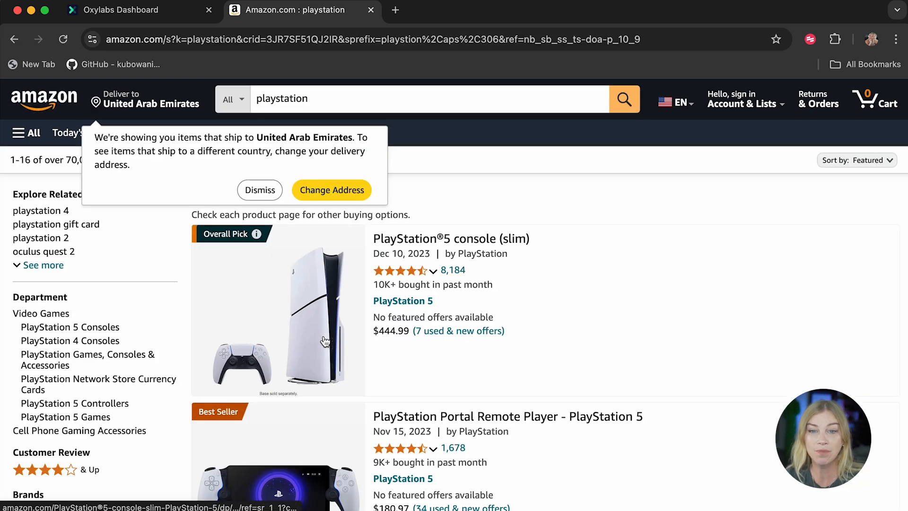
{"action": "left_click", "coordinate": [260, 193]}
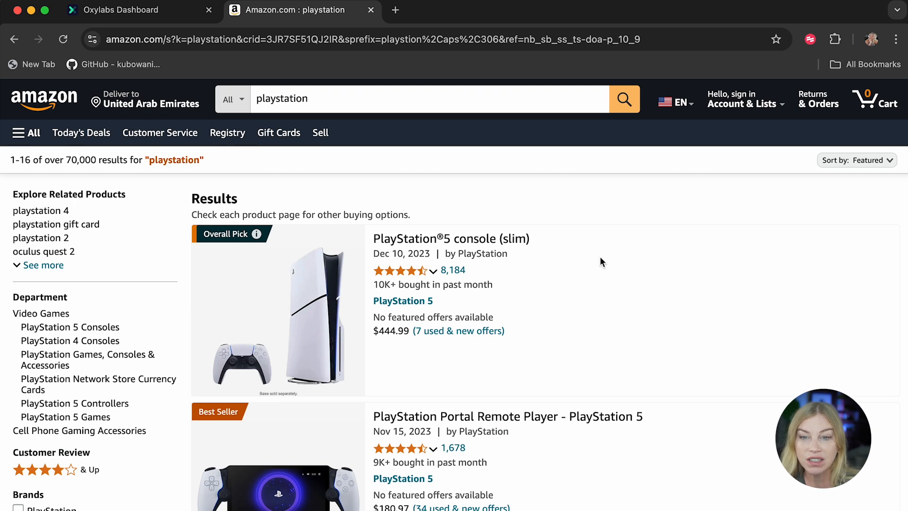
Step: Scroll through the playstation search results down to the page numbers and back to the top
{"action": "scroll", "coordinate": [550, 366], "scroll_direction": "down", "scroll_amount": 4}
{"action": "scroll", "coordinate": [549, 364], "scroll_direction": "down", "scroll_amount": 1}
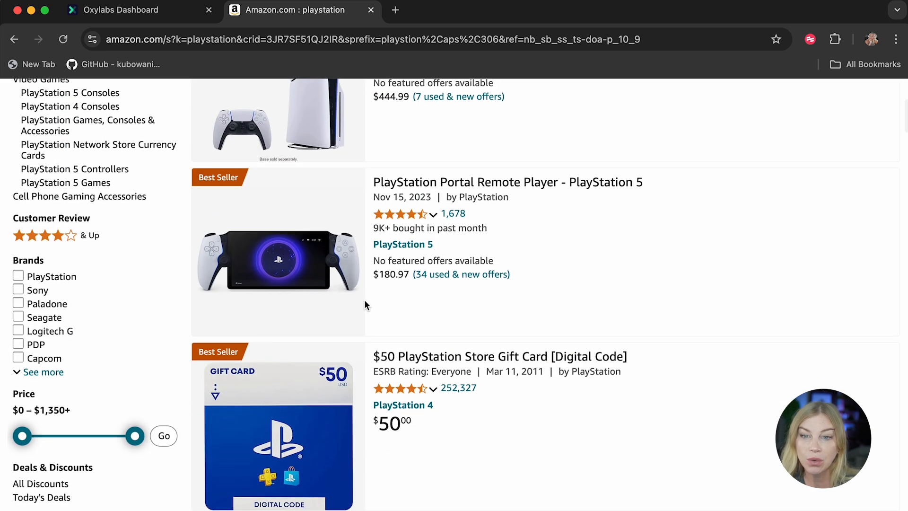
{"action": "scroll", "coordinate": [418, 426], "scroll_direction": "down", "scroll_amount": 6}
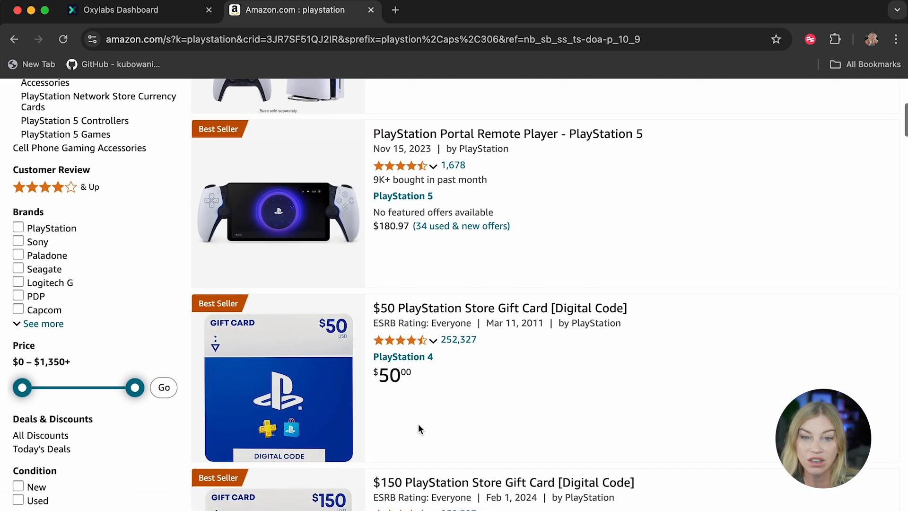
{"action": "scroll", "coordinate": [418, 426], "scroll_direction": "down", "scroll_amount": 20}
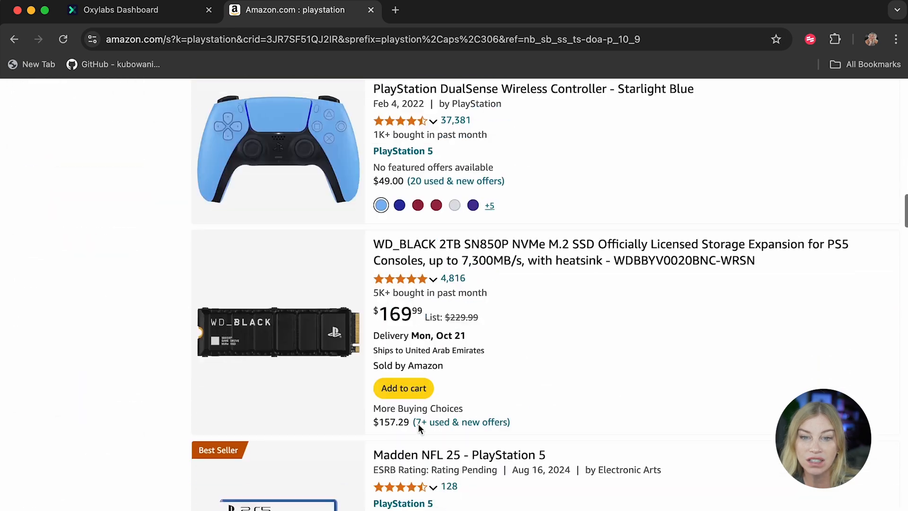
{"action": "scroll", "coordinate": [418, 424], "scroll_direction": "down", "scroll_amount": 20}
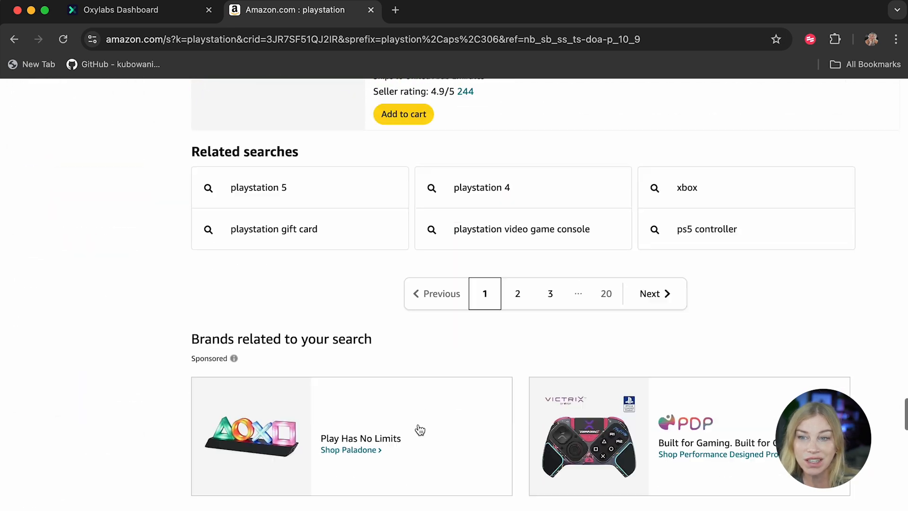
{"action": "scroll", "coordinate": [418, 424], "scroll_direction": "up", "scroll_amount": 12}
{"action": "scroll", "coordinate": [418, 429], "scroll_direction": "up", "scroll_amount": 3}
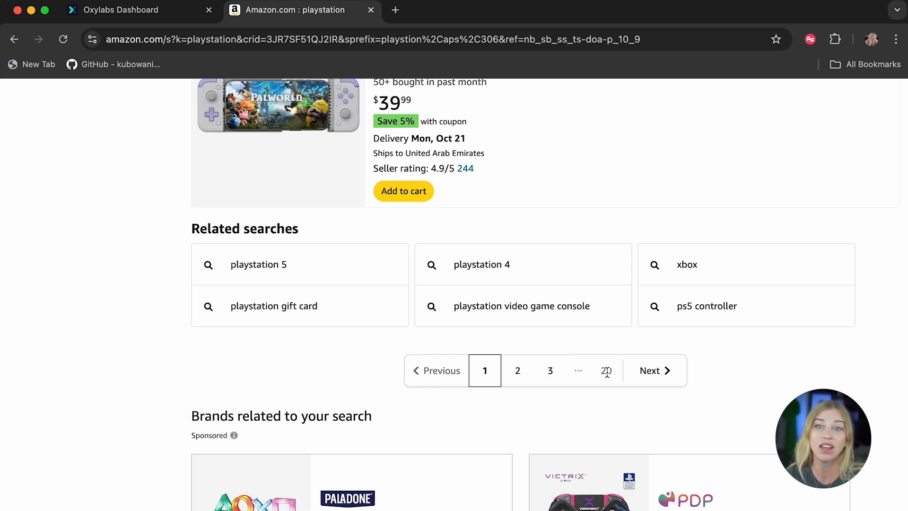
{"action": "scroll", "coordinate": [606, 372], "scroll_direction": "up", "scroll_amount": 20}
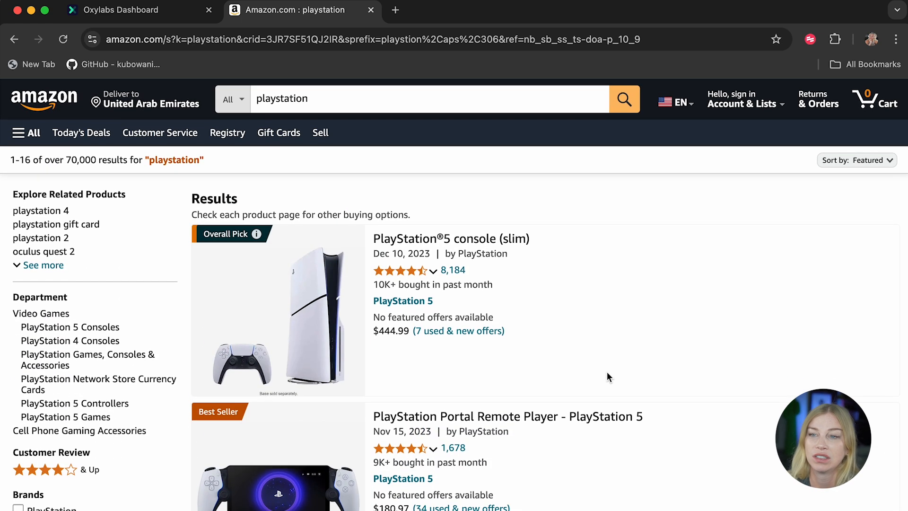
{"action": "left_click", "coordinate": [168, 41]}
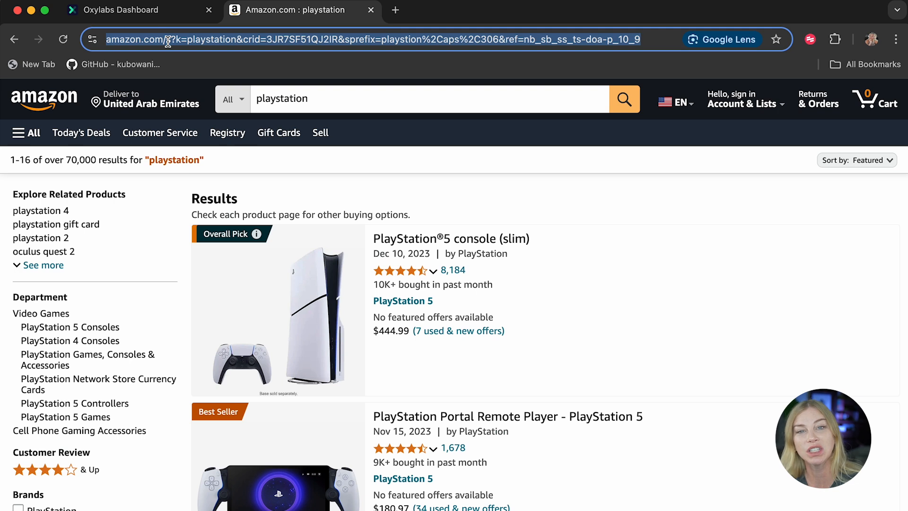
{"action": "left_click", "coordinate": [230, 44]}
{"action": "left_click_drag", "start_coordinate": [293, 40], "coordinate": [809, 33]}
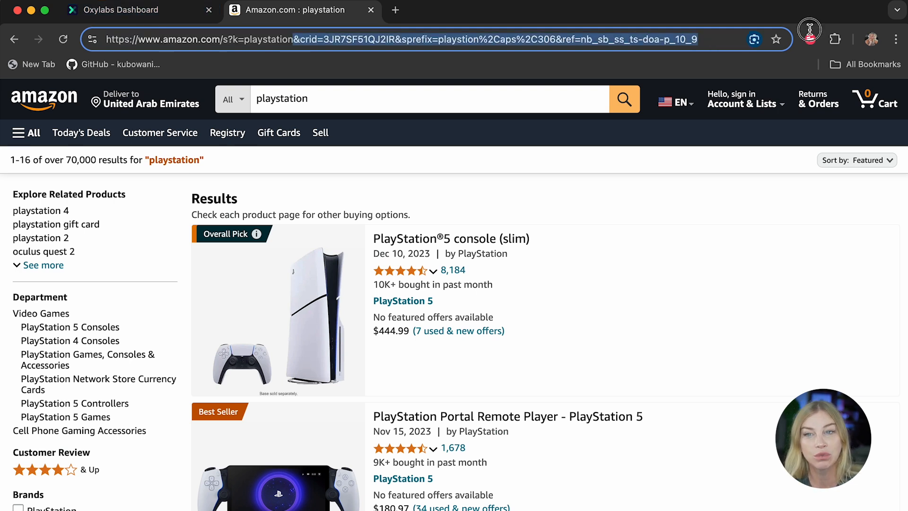
{"action": "key", "text": "BackSpace"}
{"action": "key", "text": "Return"}
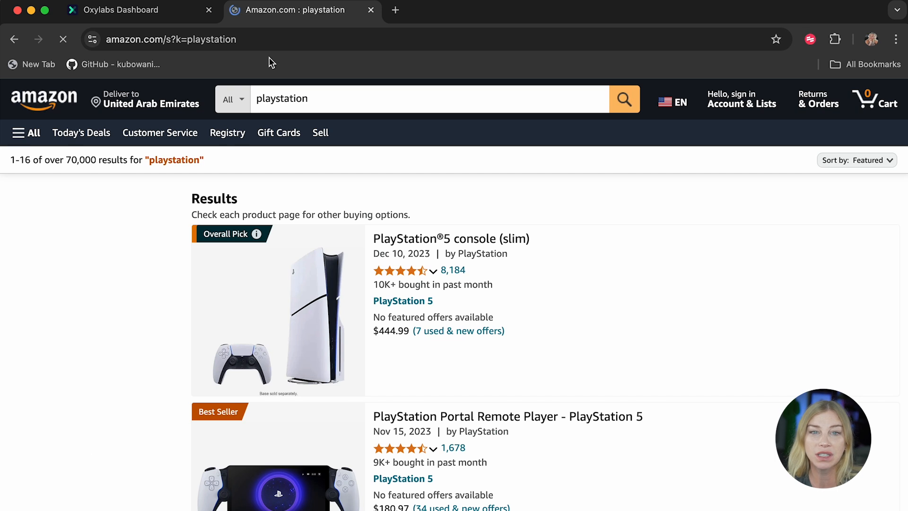
Step: Select and copy the full shortened search URL from the address bar
{"action": "left_click", "coordinate": [165, 42]}
{"action": "left_click", "coordinate": [303, 40]}
{"action": "left_click_drag", "start_coordinate": [303, 40], "coordinate": [105, 40]}
{"action": "left_click", "coordinate": [342, 40]}
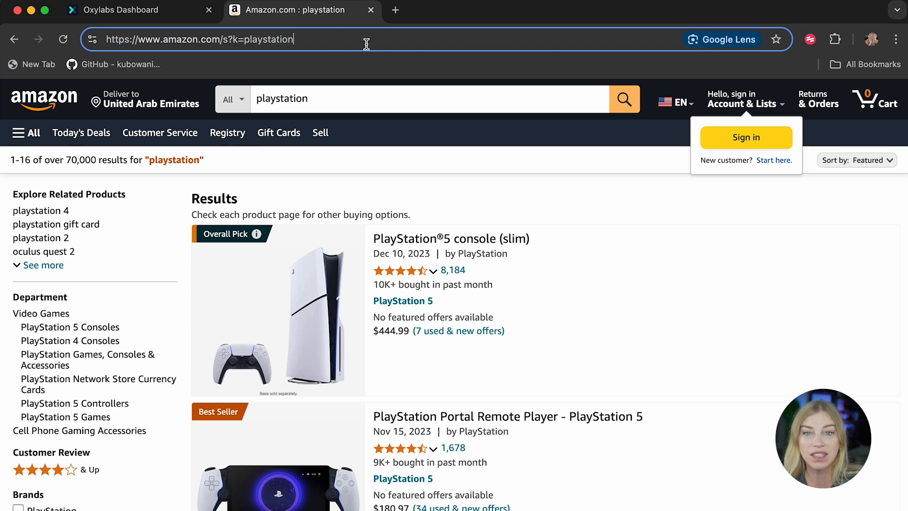
{"action": "left_click_drag", "start_coordinate": [375, 43], "coordinate": [42, 40]}
{"action": "key", "text": "super+c"}
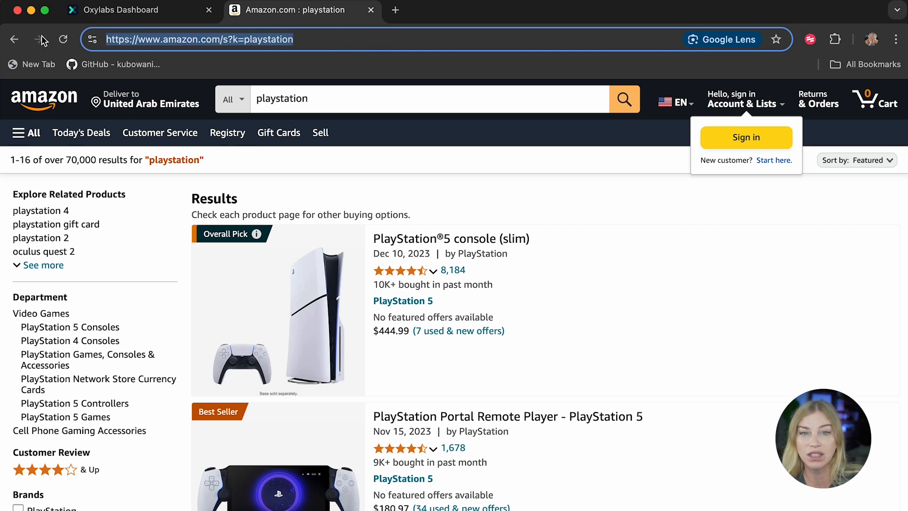
Step: Back in the playground, open the OxyCopilot scraper builder and paste the Amazon URL as the URL to scrape
{"action": "left_click", "coordinate": [118, 11]}
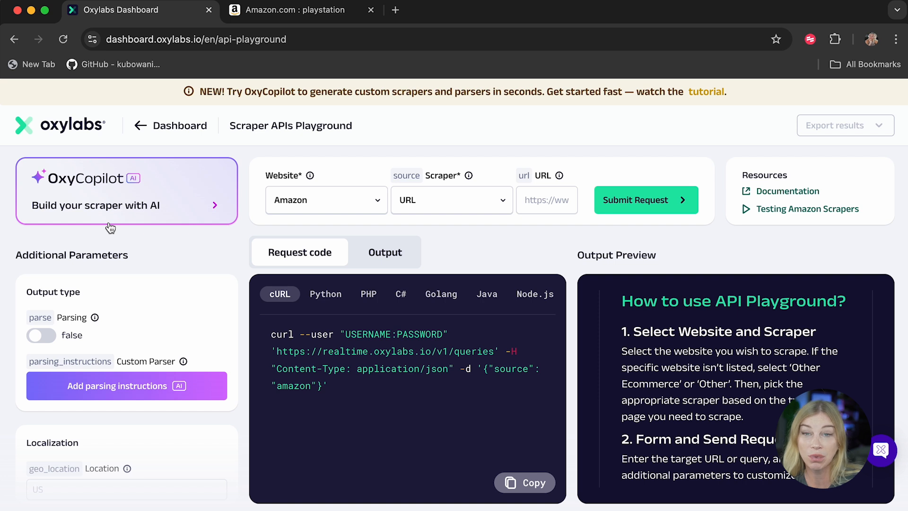
{"action": "left_click", "coordinate": [42, 217]}
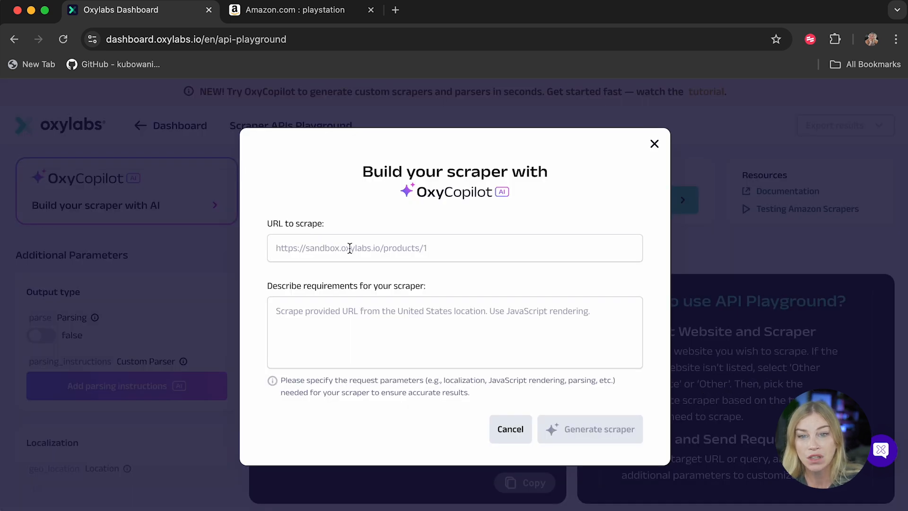
{"action": "key", "text": "super+v"}
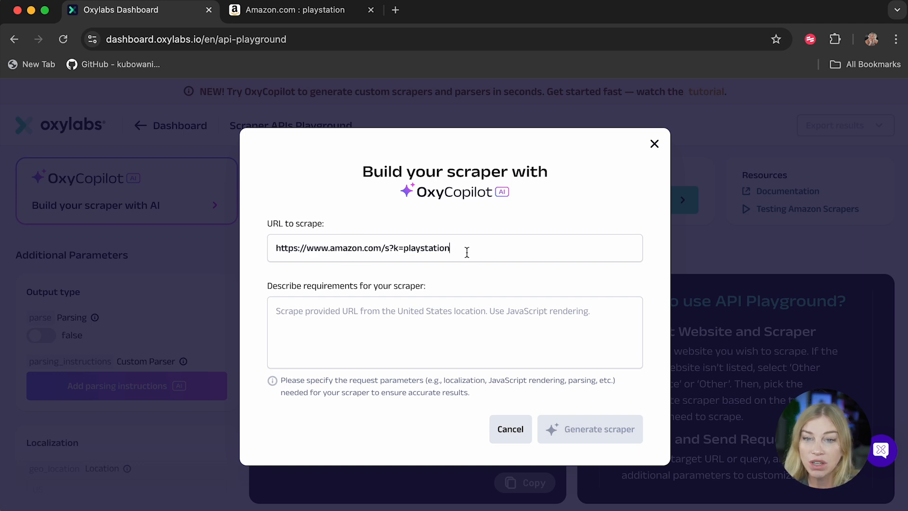
Step: Describe the scraper requirements as "Scrape this URL using a desktop agent and United States as the location." and generate the scraper
{"action": "left_click_drag", "start_coordinate": [462, 251], "coordinate": [384, 251]}
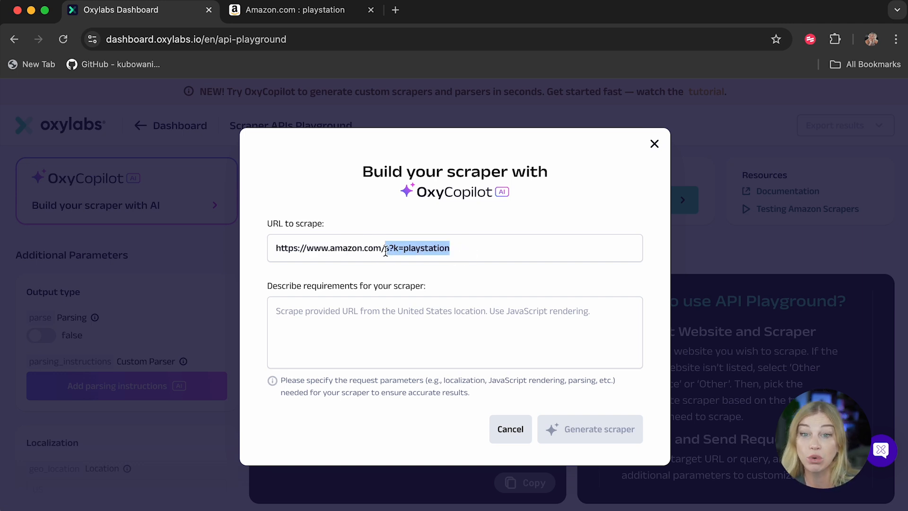
{"action": "left_click", "coordinate": [361, 339]}
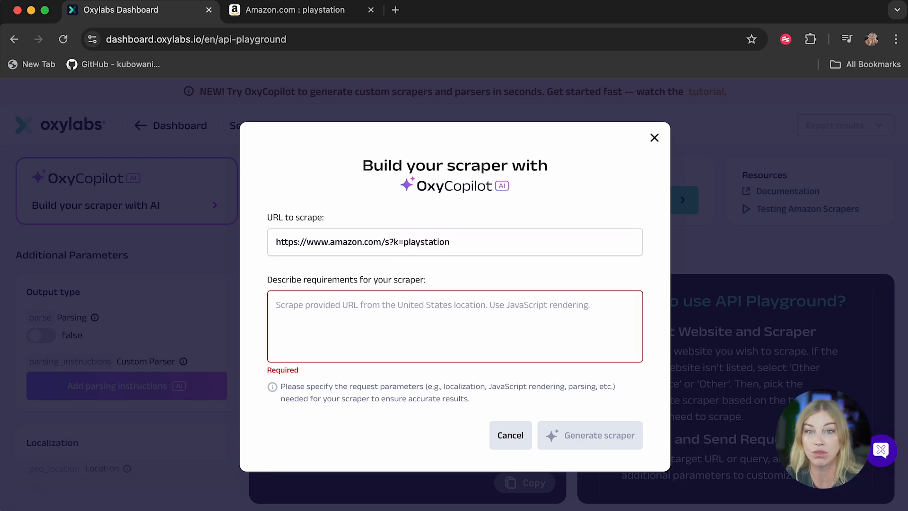
{"action": "type", "text": "Scr"}
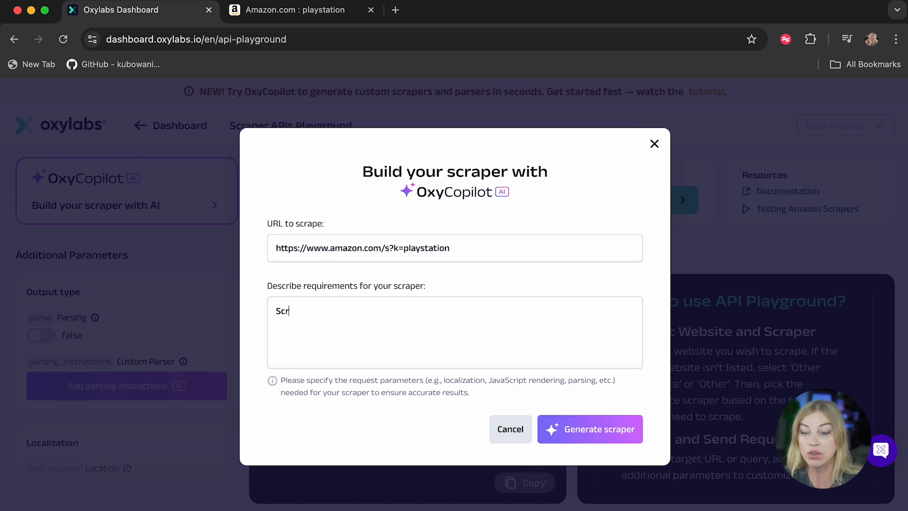
{"action": "type", "text": "ape this URL using"}
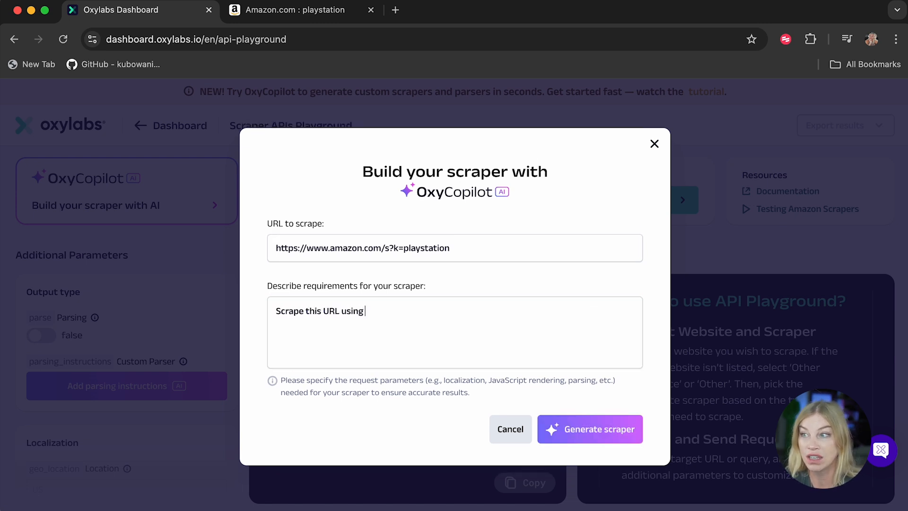
{"action": "type", "text": " a de"}
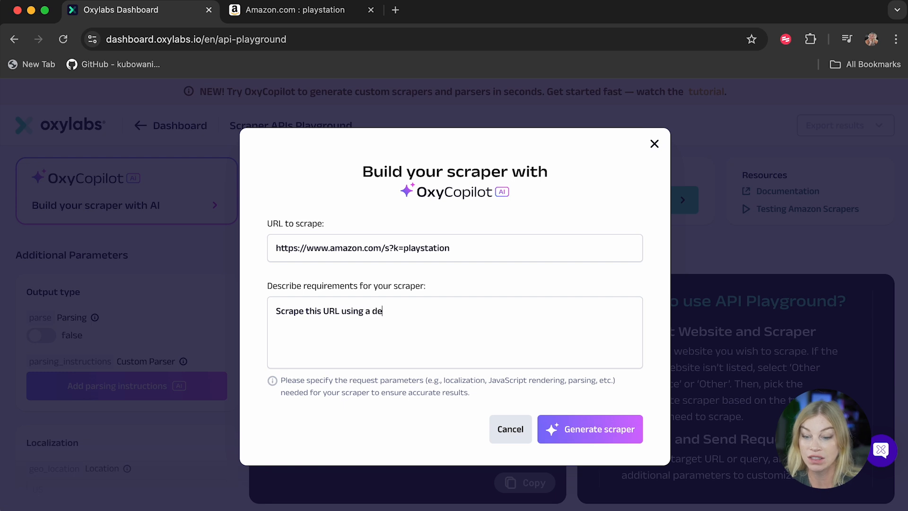
{"action": "type", "text": "sktop agent "}
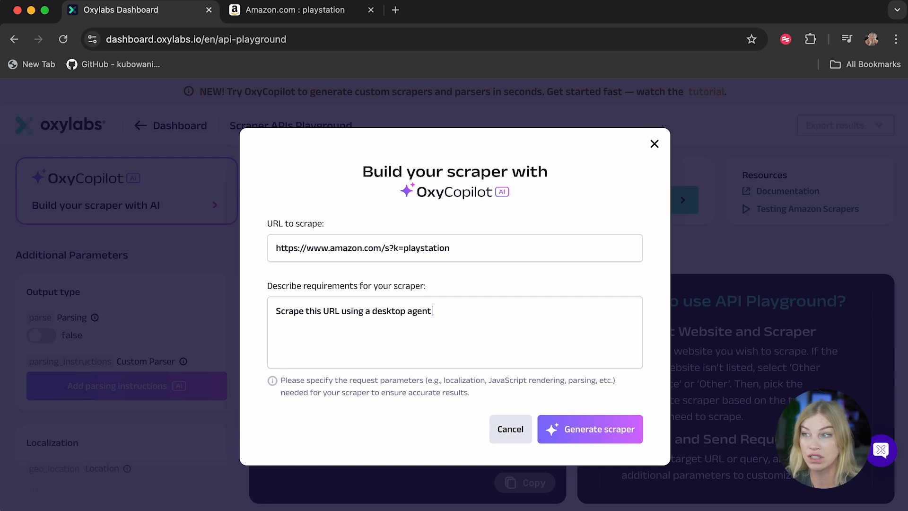
{"action": "type", "text": "and U"}
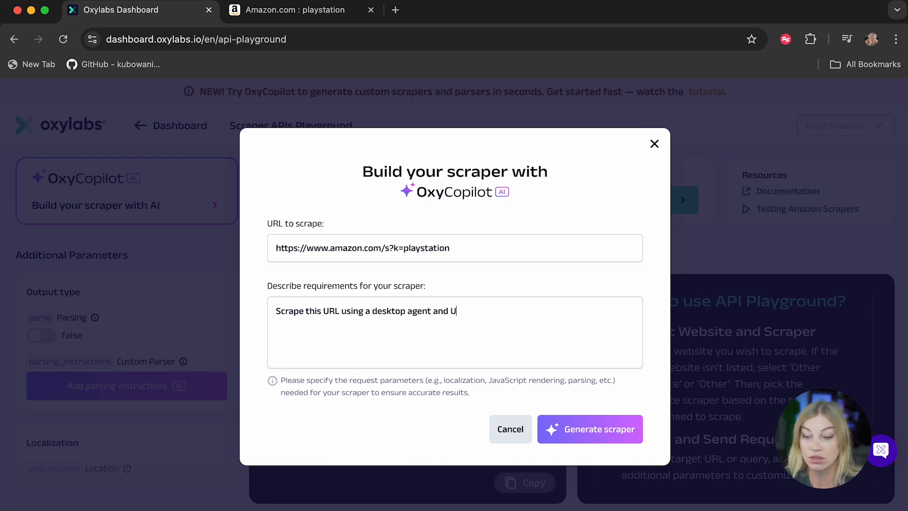
{"action": "type", "text": "nited States"}
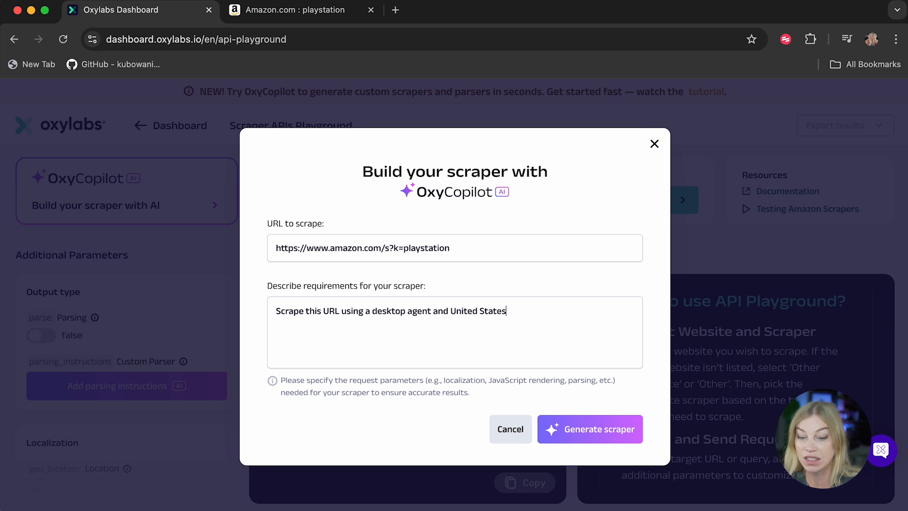
{"action": "type", "text": " as the location."}
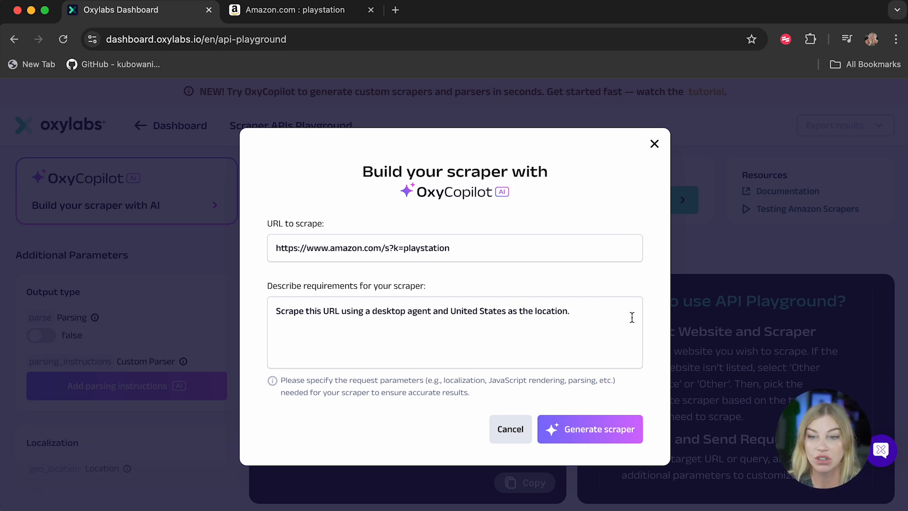
{"action": "left_click", "coordinate": [577, 443]}
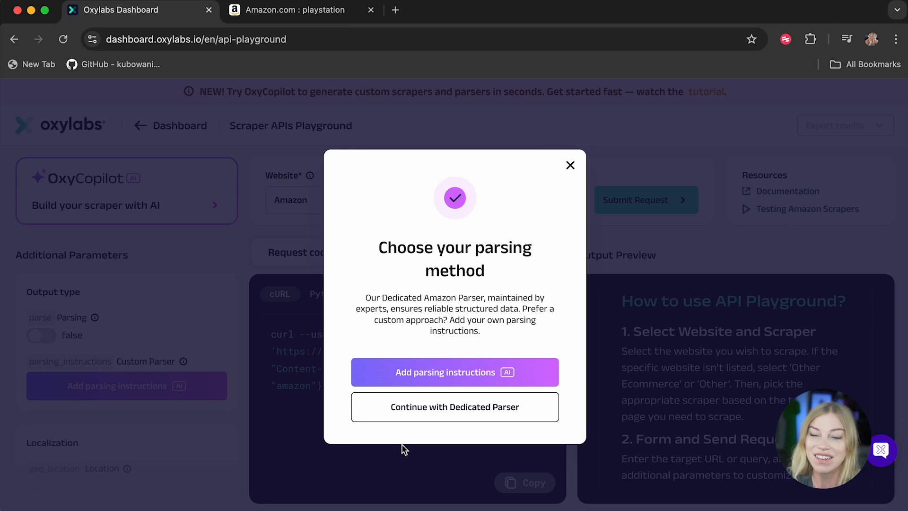
Step: Continue with the Dedicated Parser and review the generated localization, client options and result limit parameters
{"action": "left_click", "coordinate": [437, 407]}
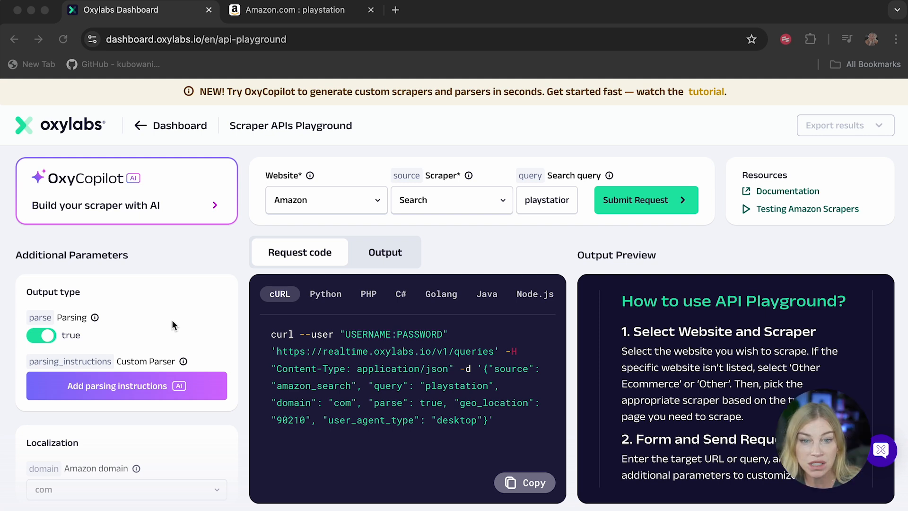
{"action": "scroll", "coordinate": [171, 320], "scroll_direction": "down", "scroll_amount": 3}
{"action": "scroll", "coordinate": [172, 319], "scroll_direction": "down", "scroll_amount": 1}
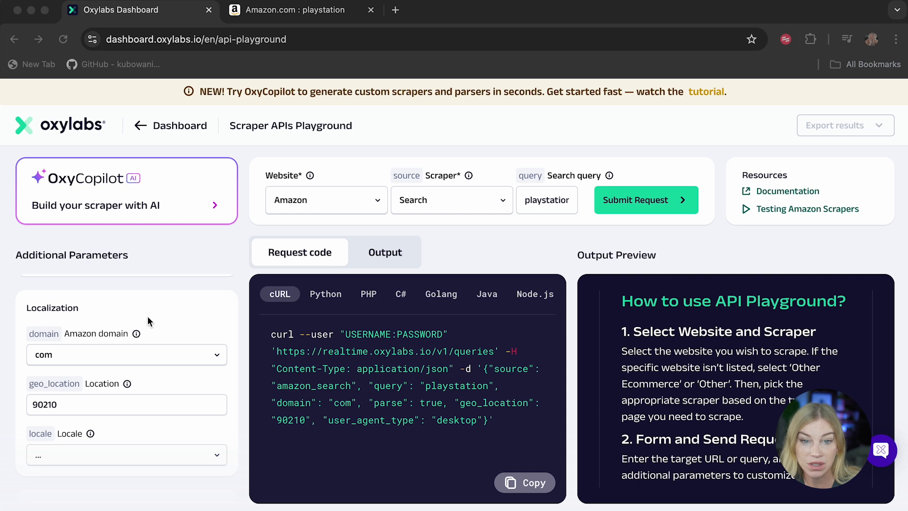
{"action": "scroll", "coordinate": [147, 316], "scroll_direction": "down", "scroll_amount": 2}
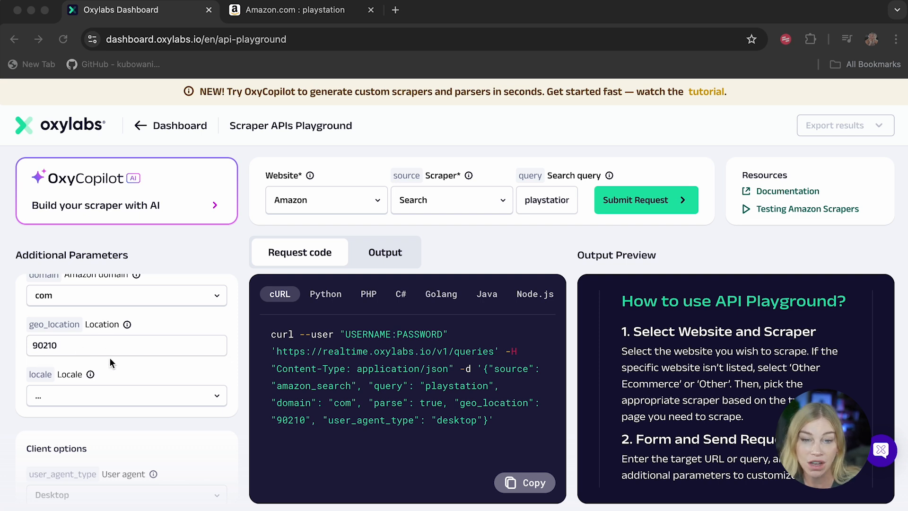
{"action": "scroll", "coordinate": [110, 357], "scroll_direction": "down", "scroll_amount": 5}
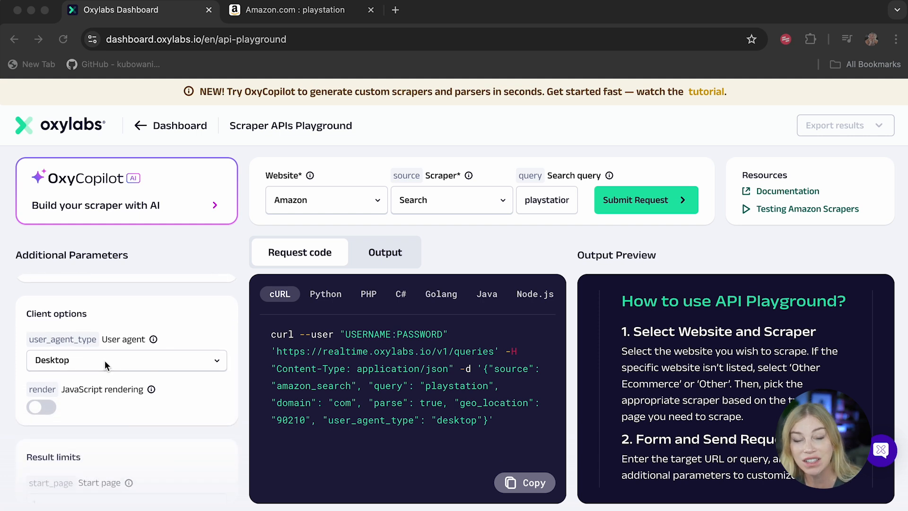
{"action": "scroll", "coordinate": [118, 402], "scroll_direction": "down", "scroll_amount": 5}
{"action": "scroll", "coordinate": [132, 470], "scroll_direction": "down", "scroll_amount": 1}
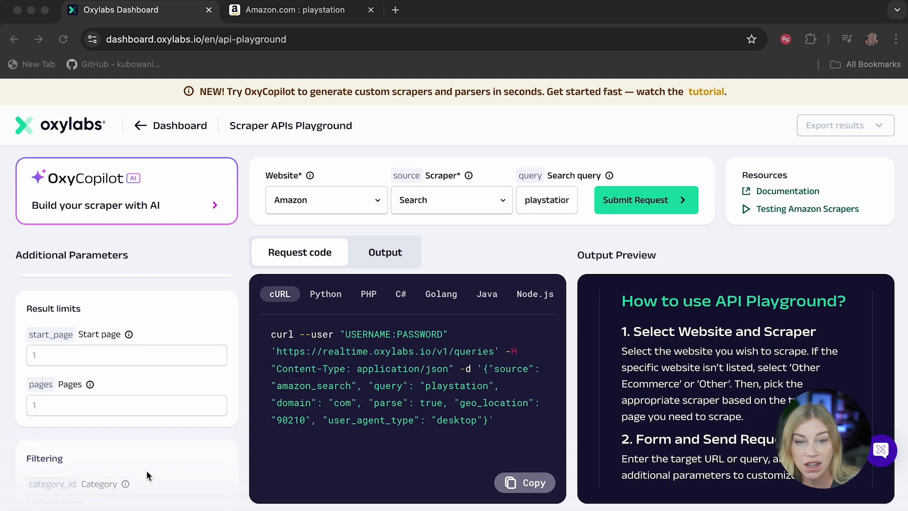
{"action": "scroll", "coordinate": [143, 462], "scroll_direction": "up", "scroll_amount": 10}
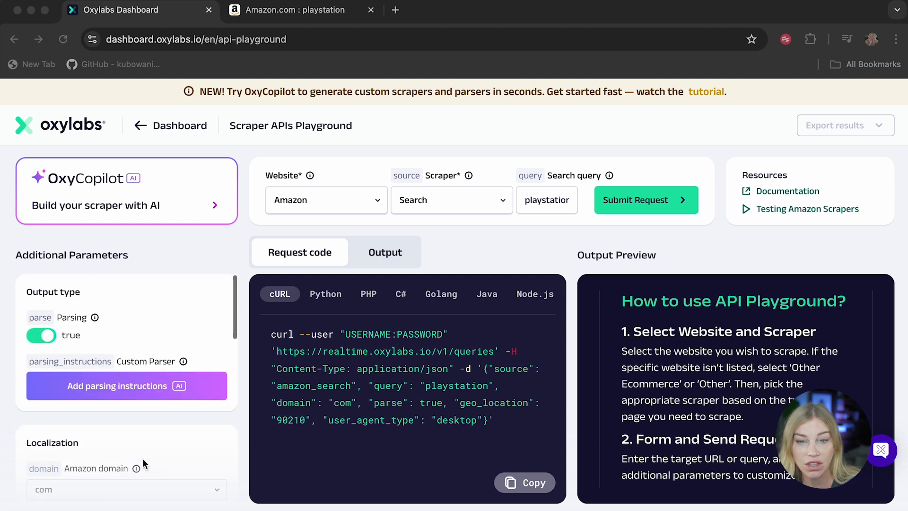
Step: Submit the request and scroll through the parsed JSON output of the search results
{"action": "left_click", "coordinate": [628, 201]}
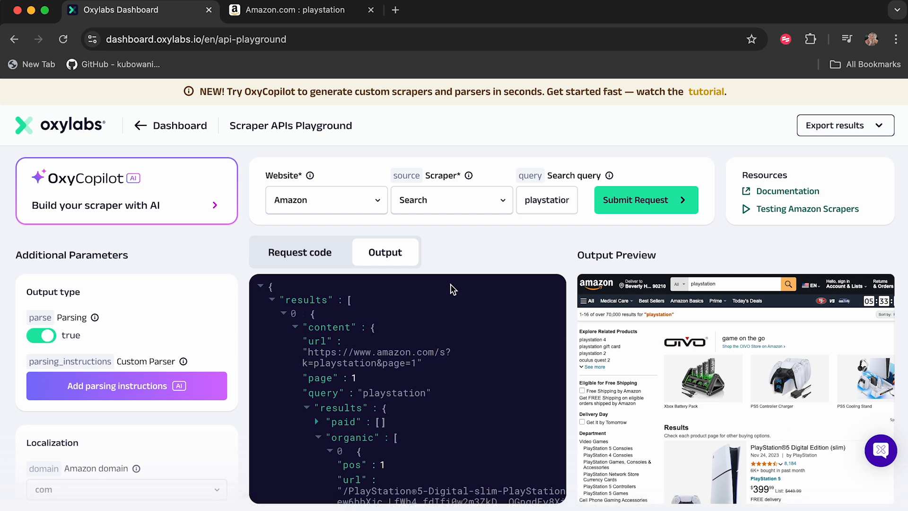
{"action": "scroll", "coordinate": [434, 417], "scroll_direction": "down", "scroll_amount": 3}
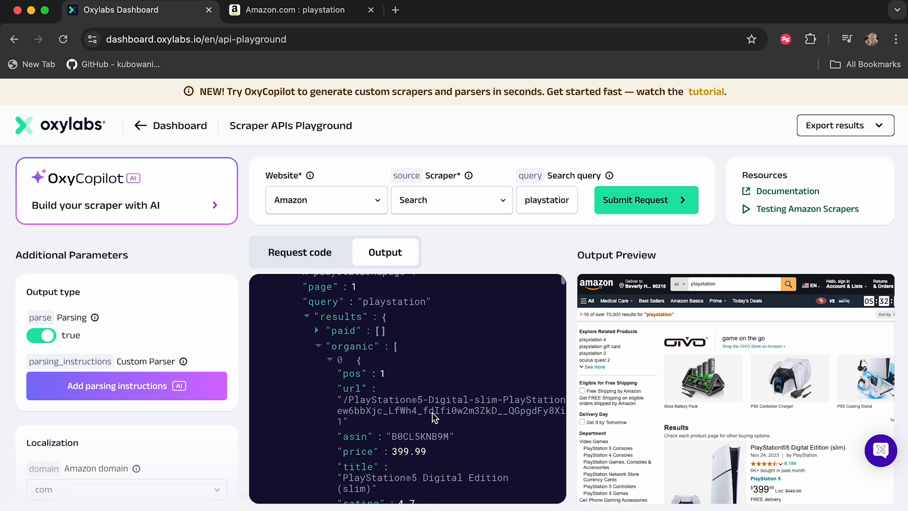
{"action": "scroll", "coordinate": [399, 463], "scroll_direction": "down", "scroll_amount": 2}
{"action": "scroll", "coordinate": [398, 463], "scroll_direction": "down", "scroll_amount": 5}
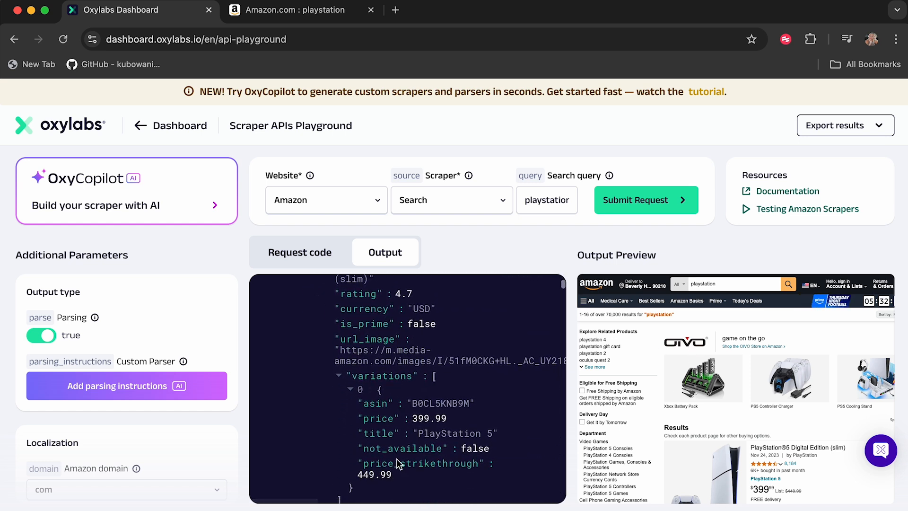
{"action": "scroll", "coordinate": [398, 464], "scroll_direction": "down", "scroll_amount": 6}
{"action": "scroll", "coordinate": [398, 464], "scroll_direction": "down", "scroll_amount": 6}
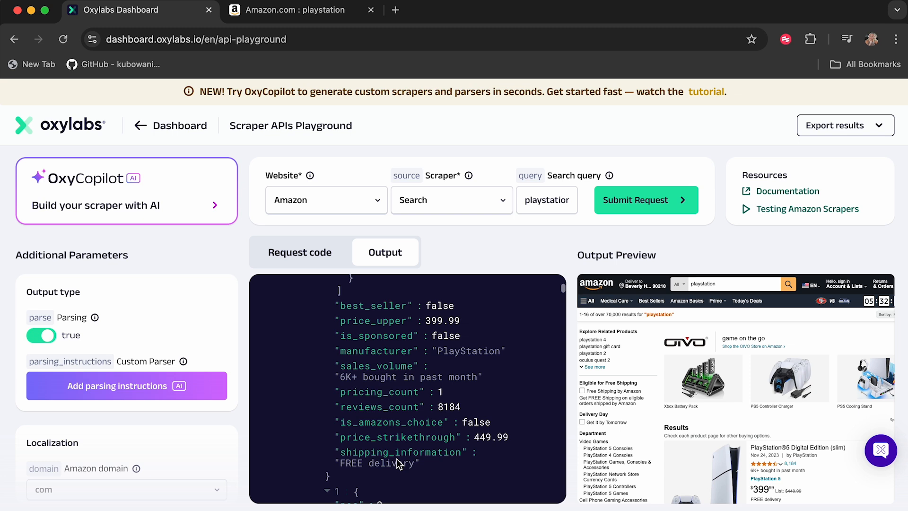
{"action": "scroll", "coordinate": [399, 464], "scroll_direction": "down", "scroll_amount": 6}
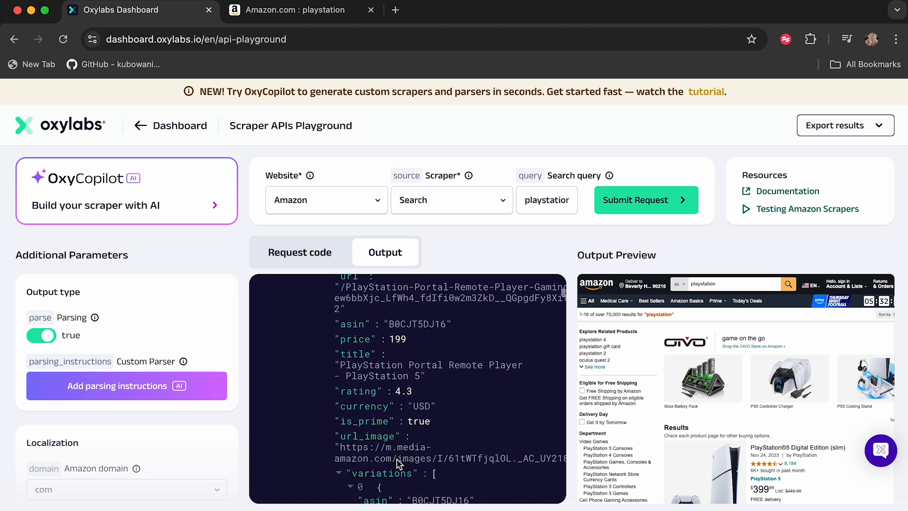
{"action": "scroll", "coordinate": [399, 464], "scroll_direction": "up", "scroll_amount": 20}
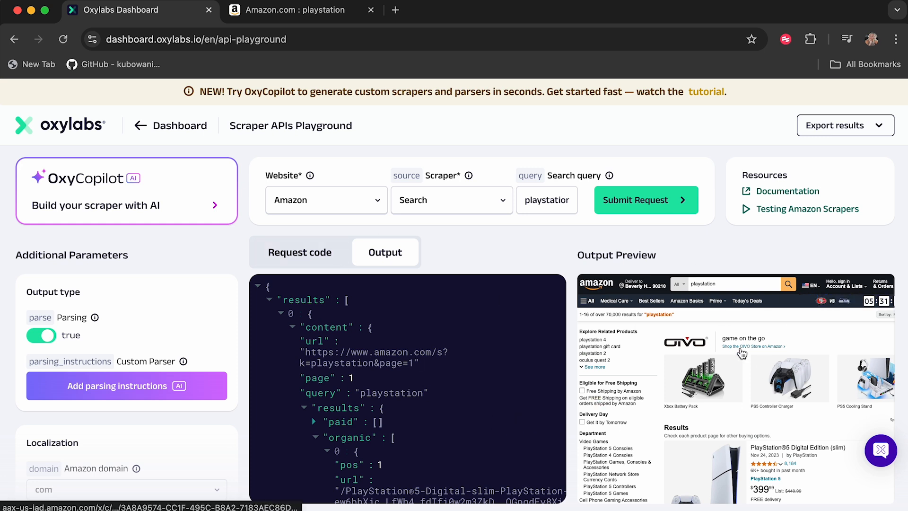
Step: Compare the request code in Python, PHP and Node.js, then copy the Node.js code
{"action": "left_click", "coordinate": [315, 257]}
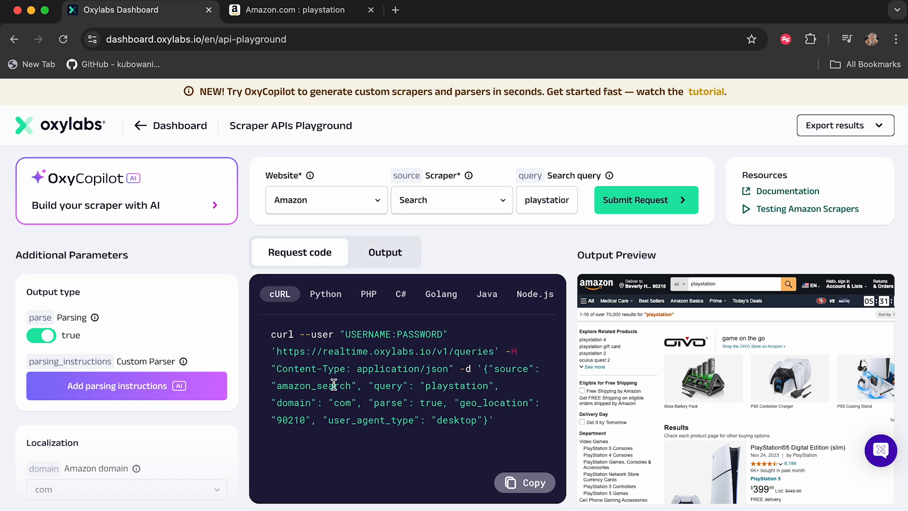
{"action": "left_click", "coordinate": [385, 252]}
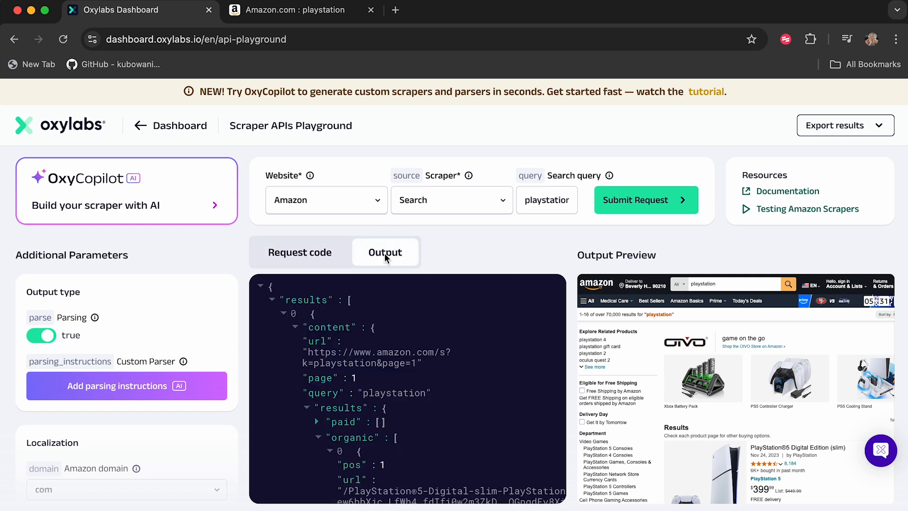
{"action": "left_click", "coordinate": [304, 254]}
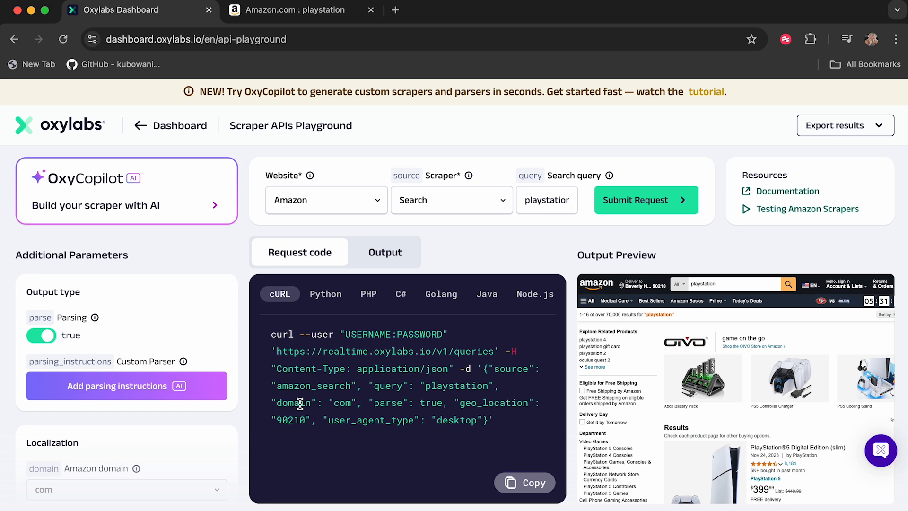
{"action": "left_click", "coordinate": [327, 298]}
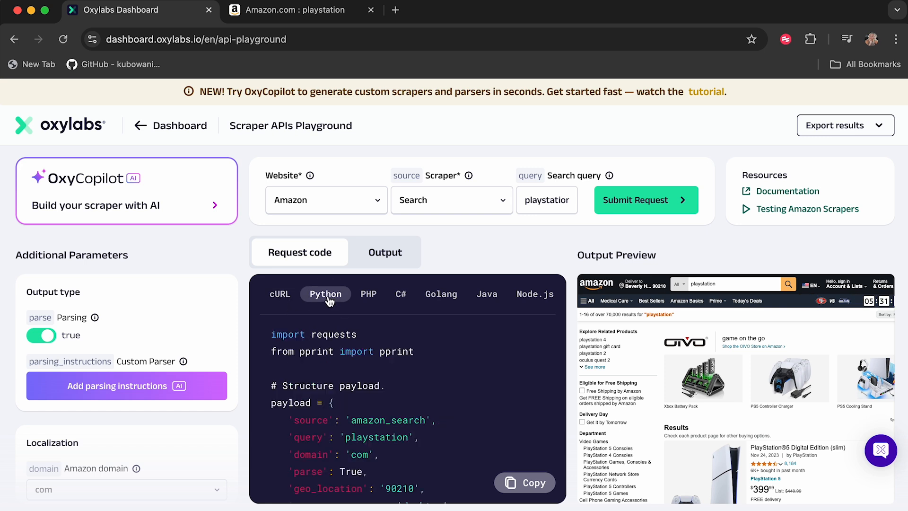
{"action": "left_click", "coordinate": [368, 298]}
{"action": "left_click", "coordinate": [524, 300]}
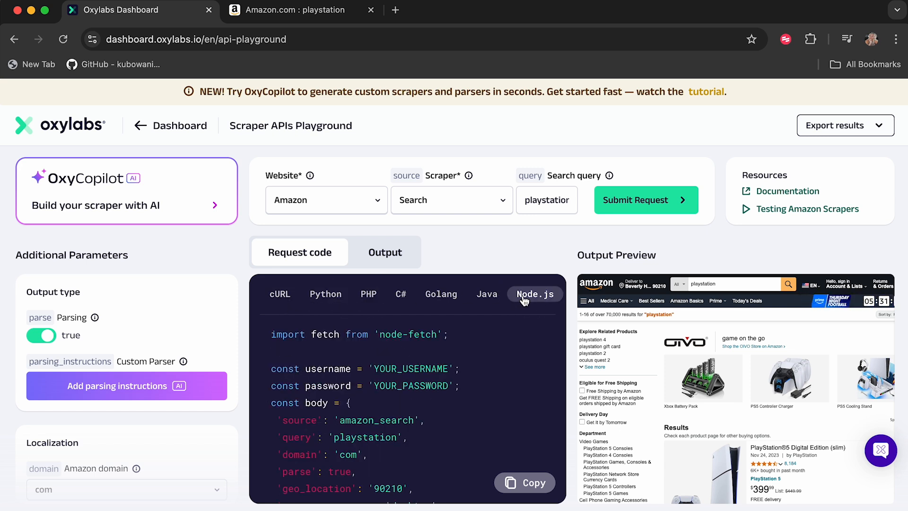
{"action": "scroll", "coordinate": [523, 301], "scroll_direction": "right", "scroll_amount": 2}
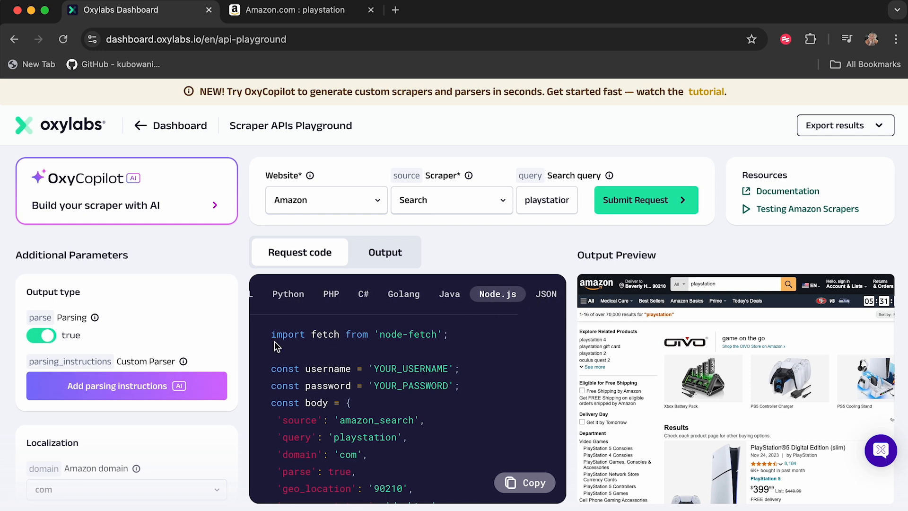
{"action": "left_click", "coordinate": [520, 473]}
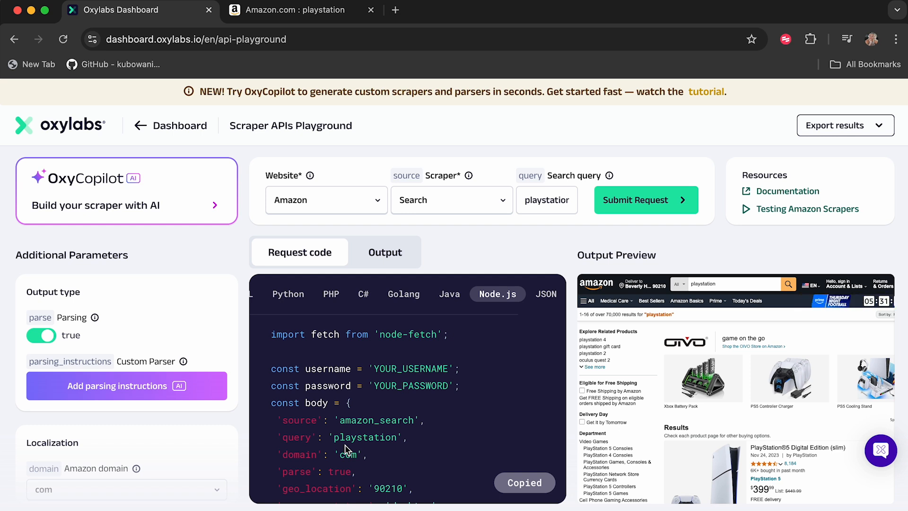
Step: Examine the output again and scroll through the full Node.js request code
{"action": "left_click", "coordinate": [393, 246]}
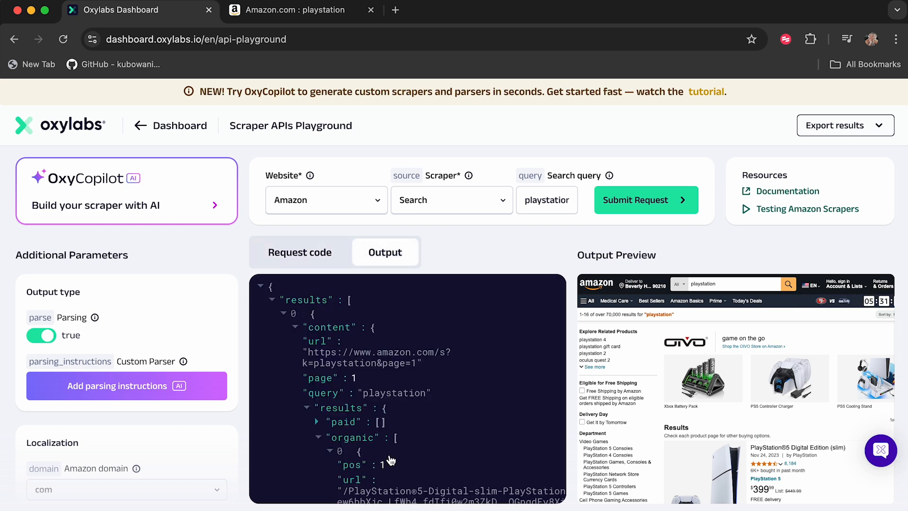
{"action": "left_click", "coordinate": [293, 263]}
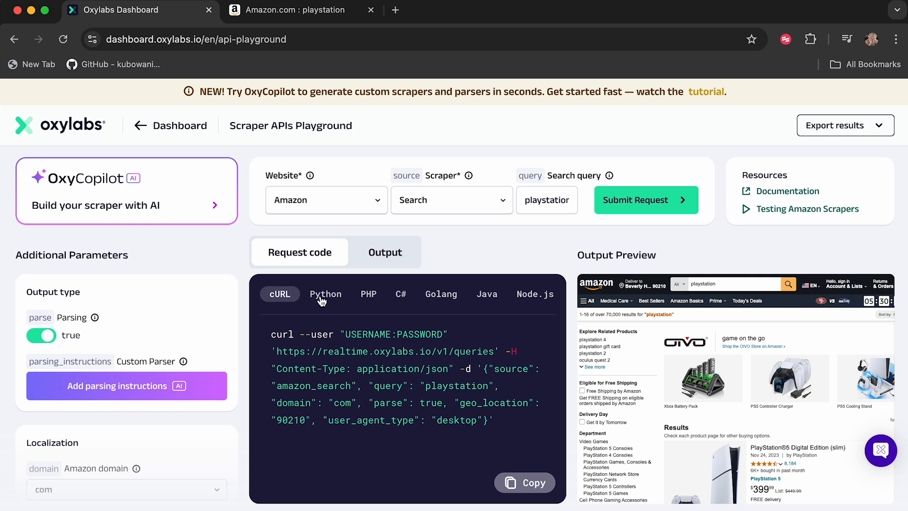
{"action": "left_click", "coordinate": [539, 298]}
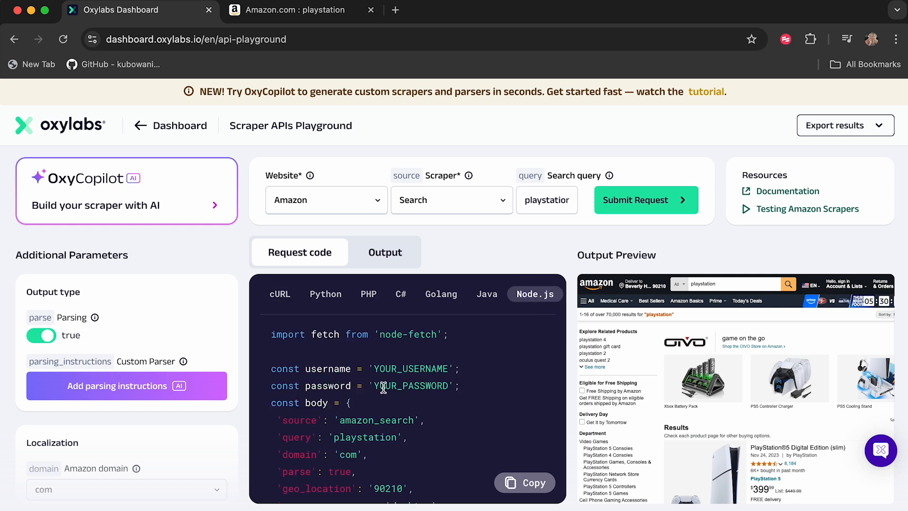
{"action": "scroll", "coordinate": [397, 401], "scroll_direction": "down", "scroll_amount": 3}
{"action": "scroll", "coordinate": [398, 401], "scroll_direction": "down", "scroll_amount": 10}
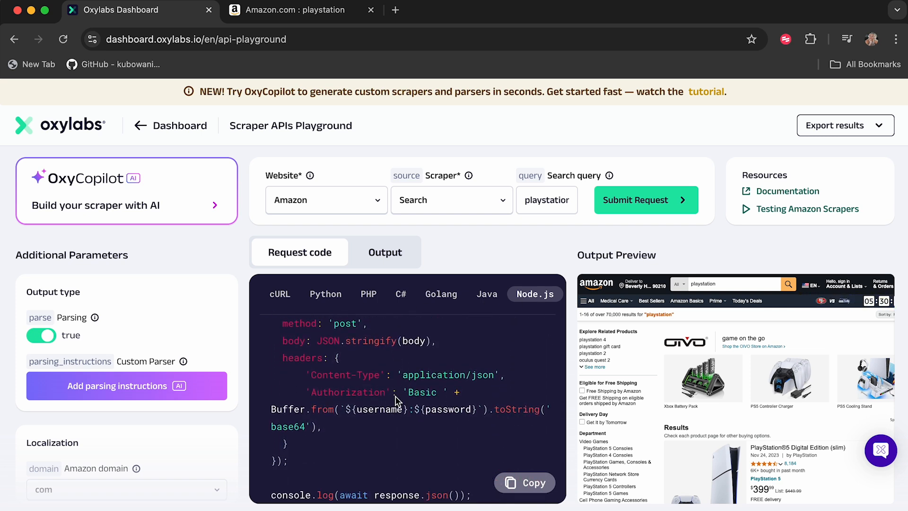
{"action": "scroll", "coordinate": [397, 401], "scroll_direction": "up", "scroll_amount": 13}
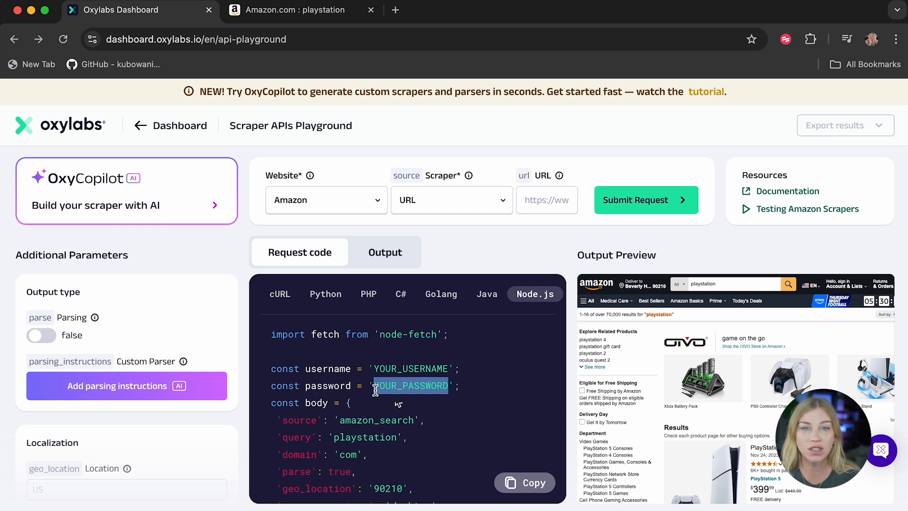
{"action": "left_click", "coordinate": [423, 365]}
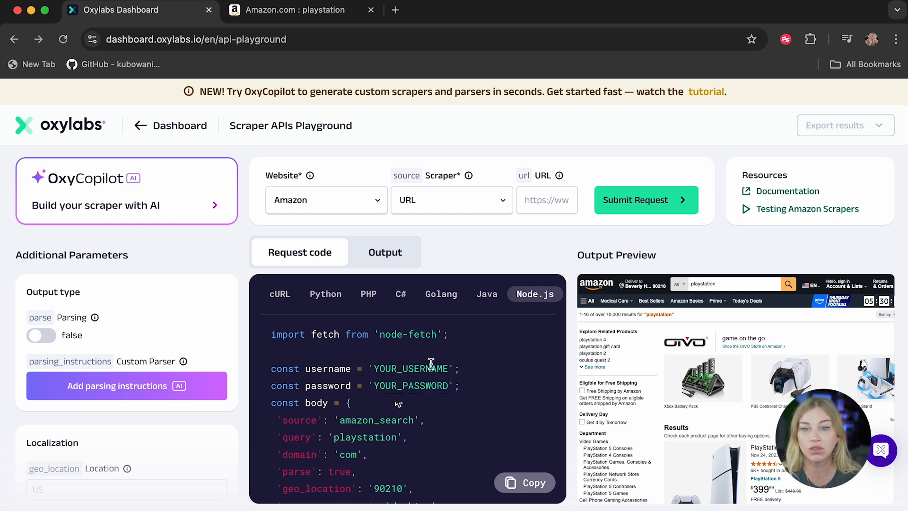
{"action": "left_click_drag", "start_coordinate": [458, 369], "coordinate": [371, 368]}
{"action": "left_click_drag", "start_coordinate": [458, 386], "coordinate": [372, 380]}
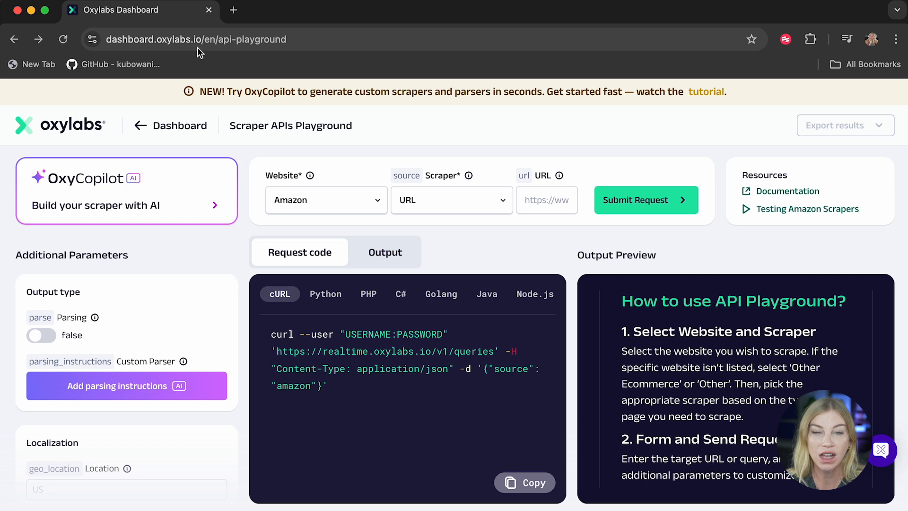
{"action": "left_click", "coordinate": [232, 11]}
{"action": "key", "text": "super+v"}
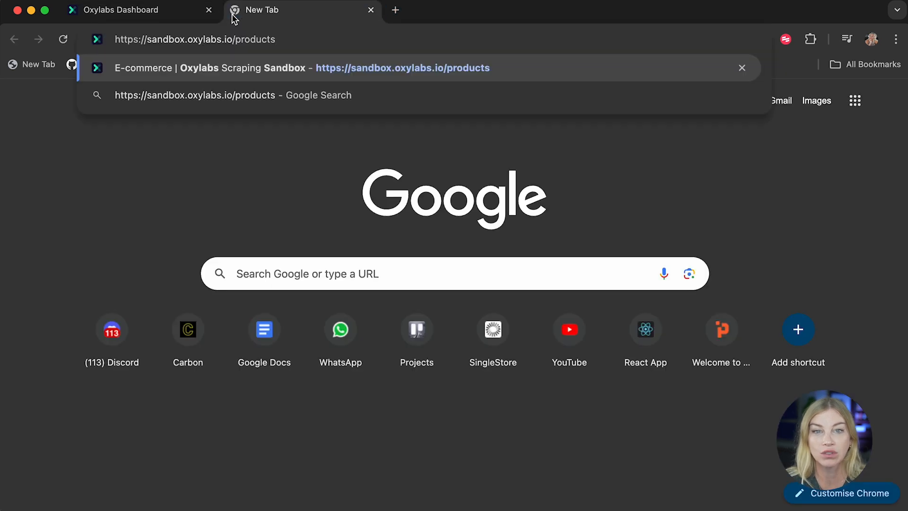
{"action": "key", "text": "Return"}
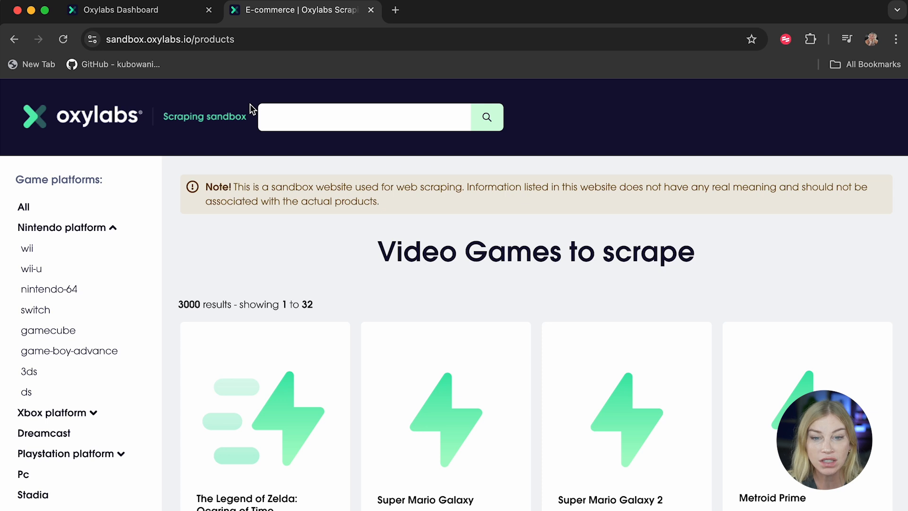
Step: Scroll through the sandbox's video game product listing
{"action": "scroll", "coordinate": [289, 293], "scroll_direction": "down", "scroll_amount": 3}
{"action": "scroll", "coordinate": [291, 294], "scroll_direction": "down", "scroll_amount": 1}
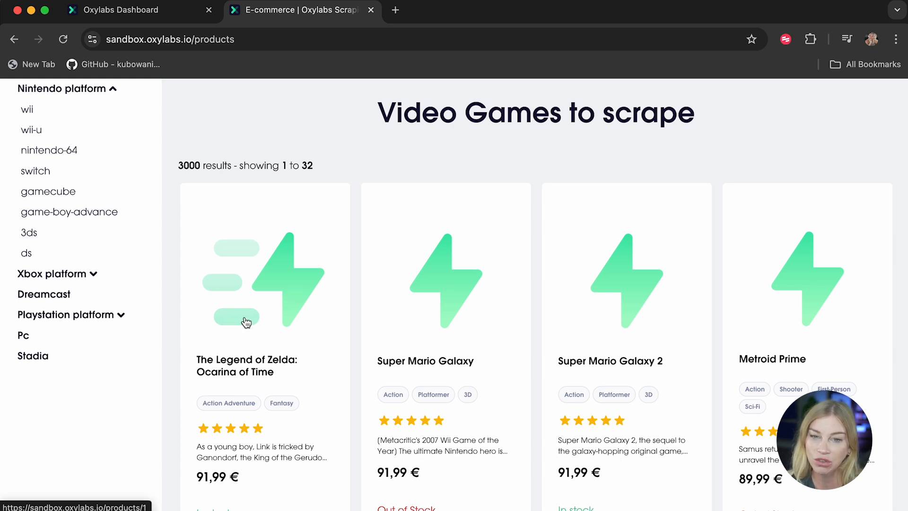
{"action": "scroll", "coordinate": [246, 322], "scroll_direction": "down", "scroll_amount": 10}
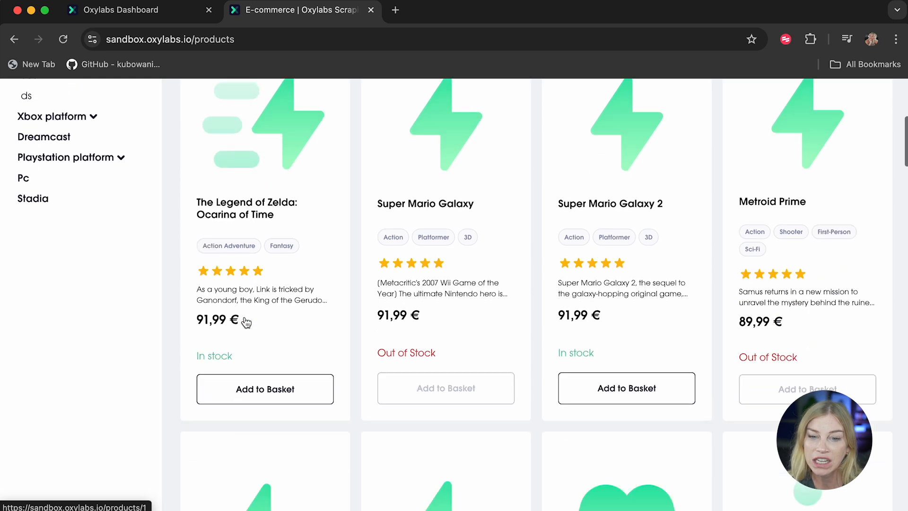
{"action": "scroll", "coordinate": [245, 322], "scroll_direction": "down", "scroll_amount": 5}
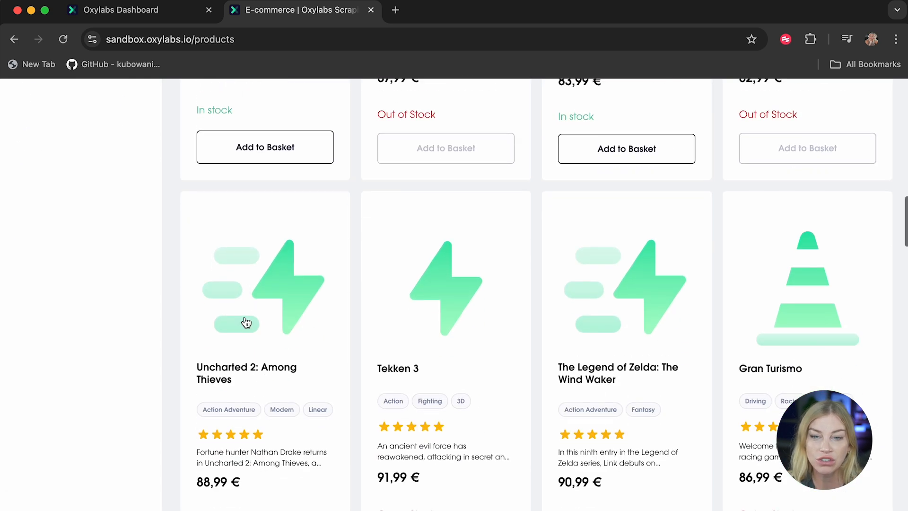
{"action": "scroll", "coordinate": [246, 322], "scroll_direction": "up", "scroll_amount": 20}
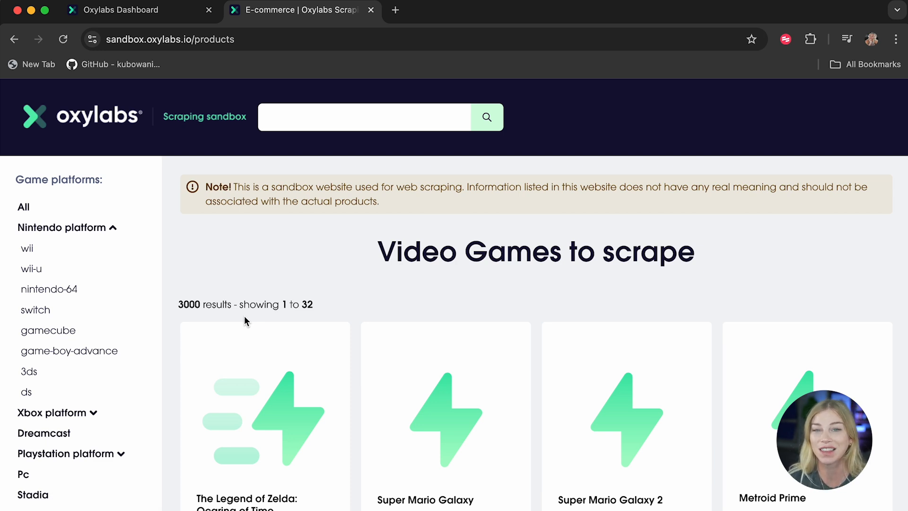
Step: Copy the sandbox products URL, open OxyCopilot's scraper builder, and paste it as the URL to scrape
{"action": "left_click", "coordinate": [324, 39]}
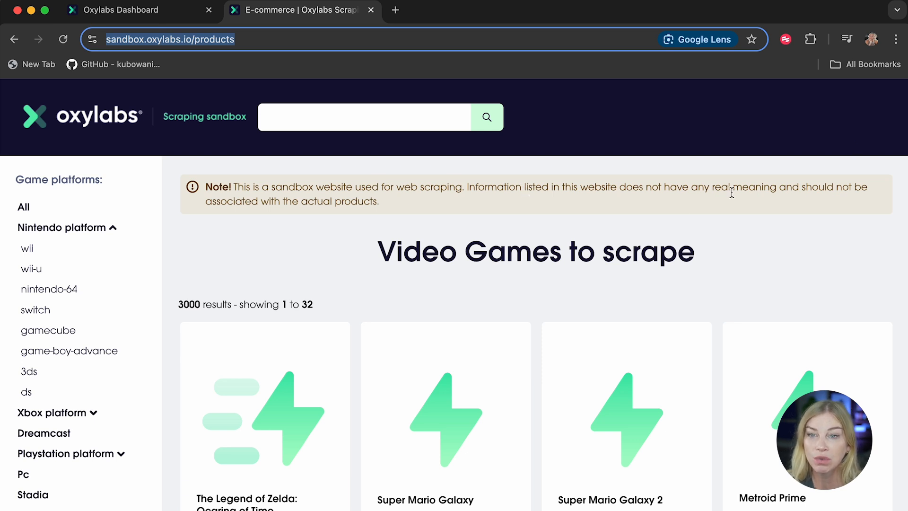
{"action": "left_click_drag", "start_coordinate": [640, 189], "coordinate": [866, 199]}
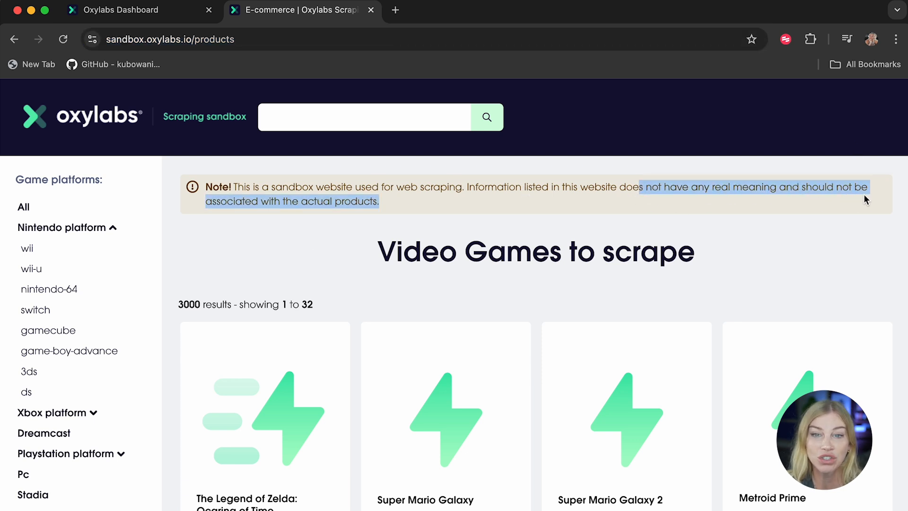
{"action": "left_click", "coordinate": [255, 260]}
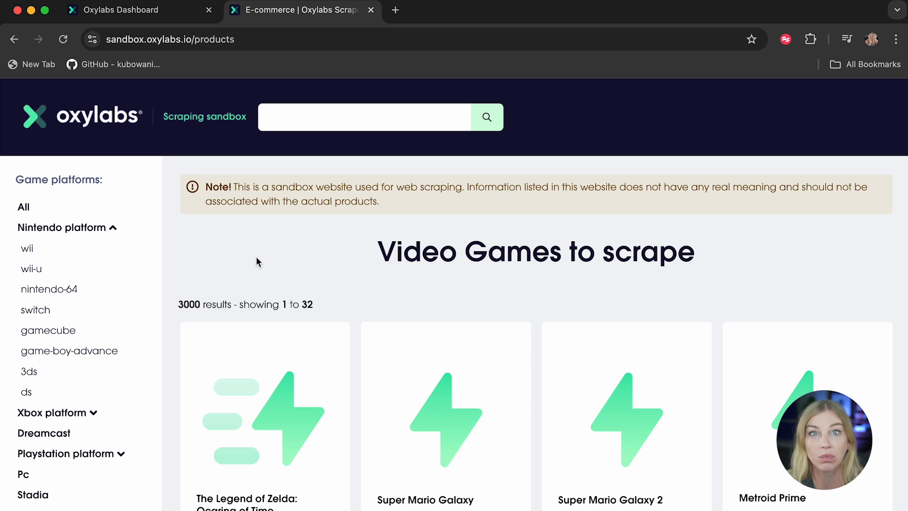
{"action": "left_click", "coordinate": [148, 14]}
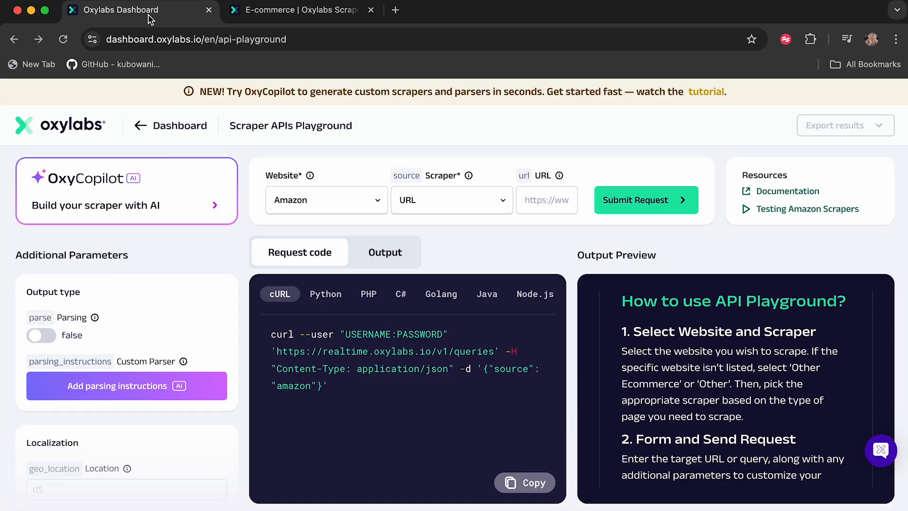
{"action": "left_click", "coordinate": [149, 206]}
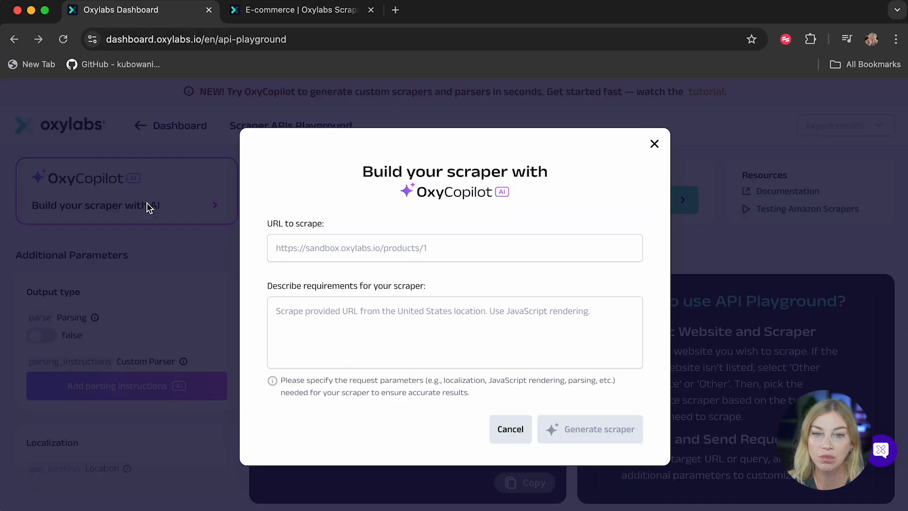
{"action": "left_click", "coordinate": [347, 253]}
{"action": "key", "text": "super+v"}
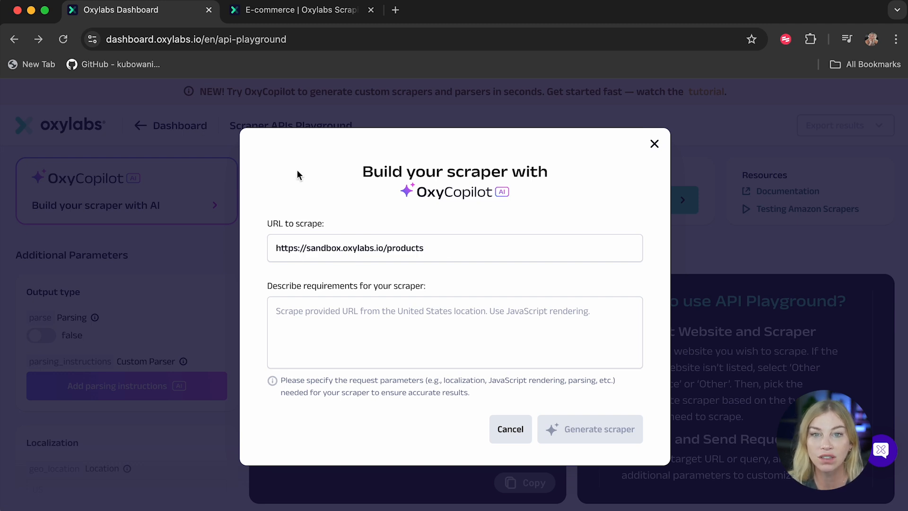
Step: Open the nintendo-64 category in the sandbox and copy its page URL
{"action": "left_click", "coordinate": [308, 12]}
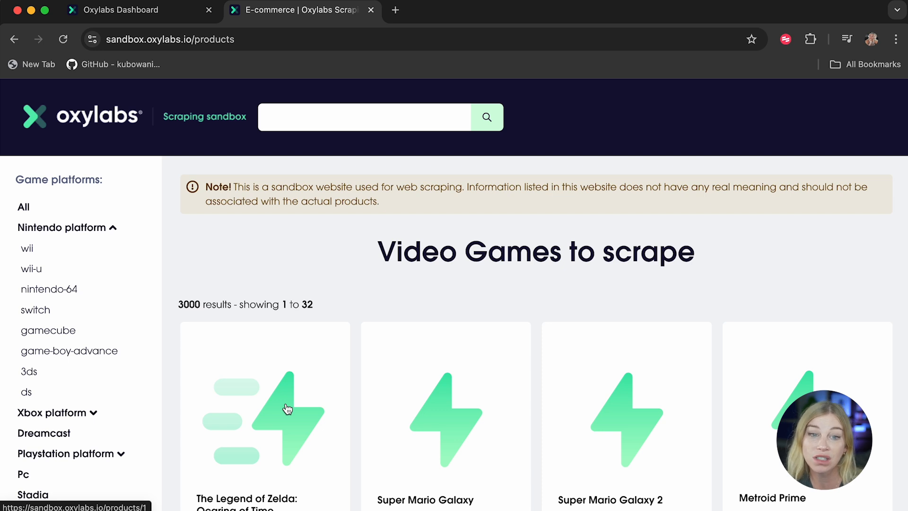
{"action": "left_click", "coordinate": [40, 295]}
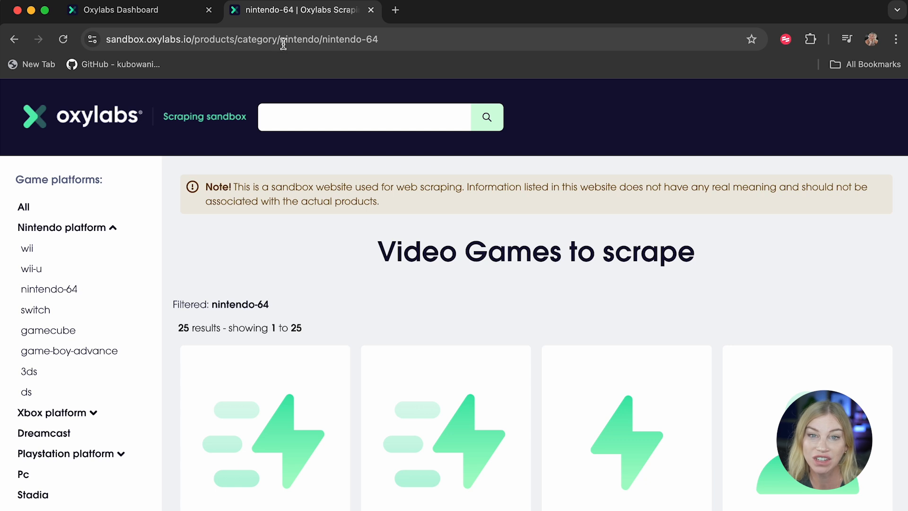
{"action": "left_click", "coordinate": [393, 39]}
{"action": "key", "text": "cmd+c"}
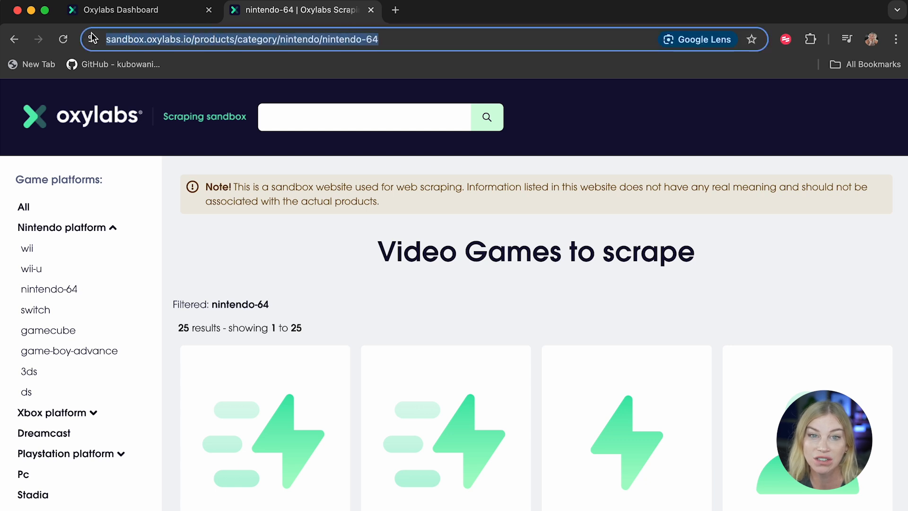
Step: Browse the nintendo-64 product listing, opening one product page and returning to the category
{"action": "scroll", "coordinate": [506, 412], "scroll_direction": "down", "scroll_amount": 20}
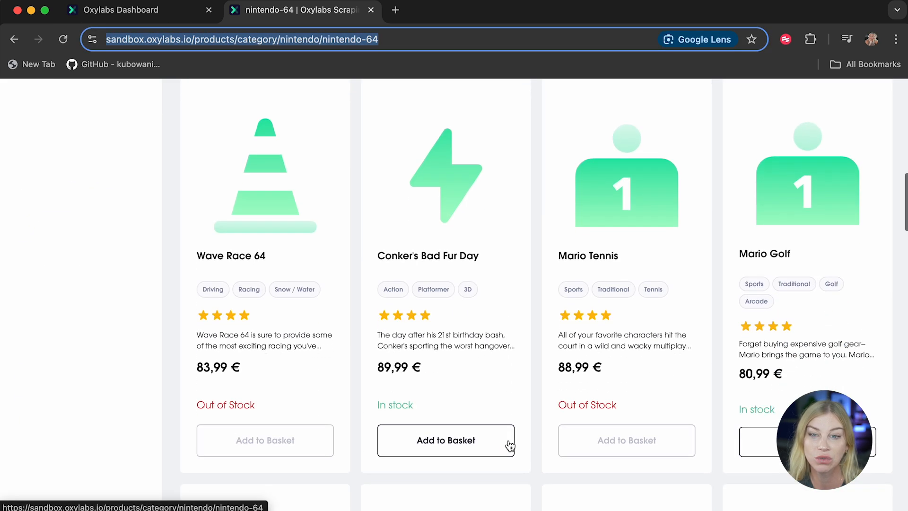
{"action": "scroll", "coordinate": [509, 440], "scroll_direction": "down", "scroll_amount": 12}
{"action": "scroll", "coordinate": [509, 440], "scroll_direction": "up", "scroll_amount": 20}
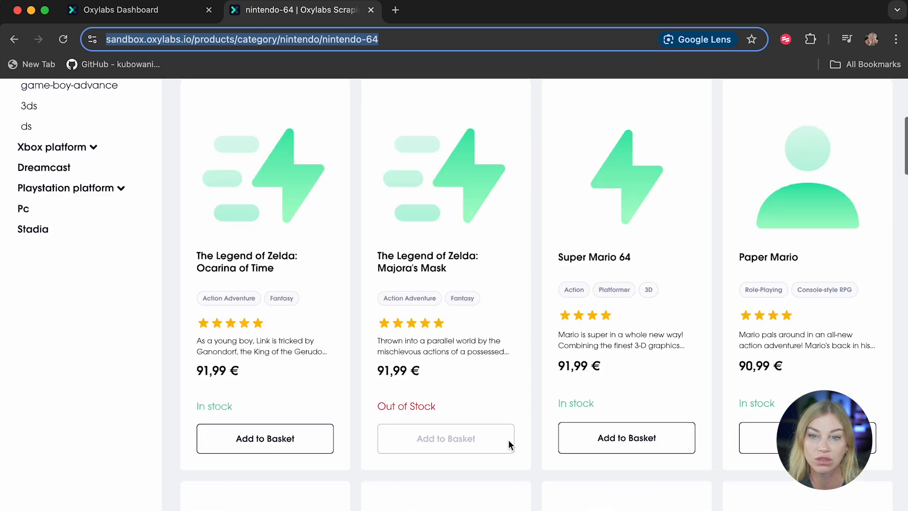
{"action": "scroll", "coordinate": [509, 439], "scroll_direction": "down", "scroll_amount": 5}
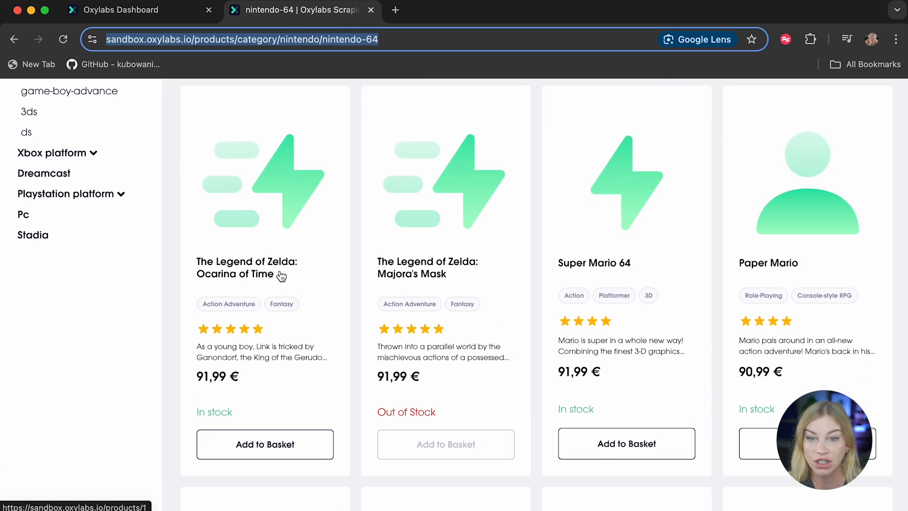
{"action": "left_click", "coordinate": [467, 280]}
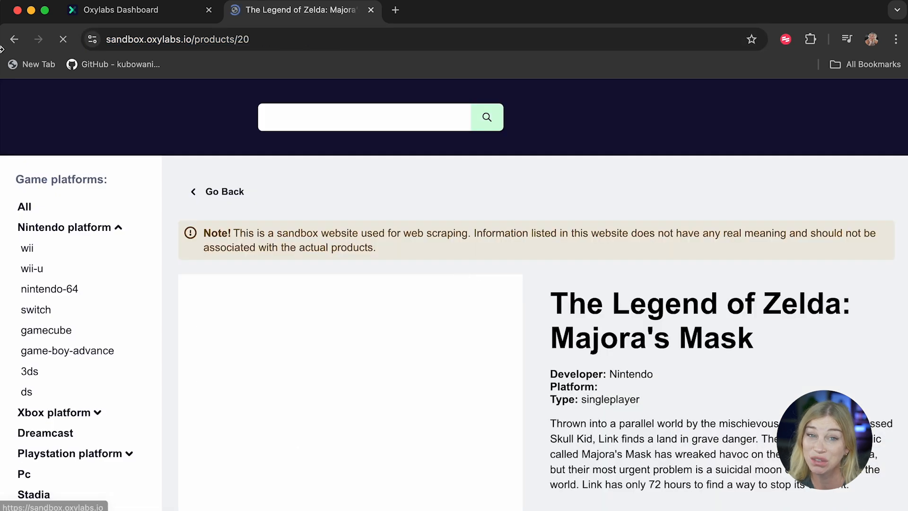
{"action": "left_click", "coordinate": [14, 41]}
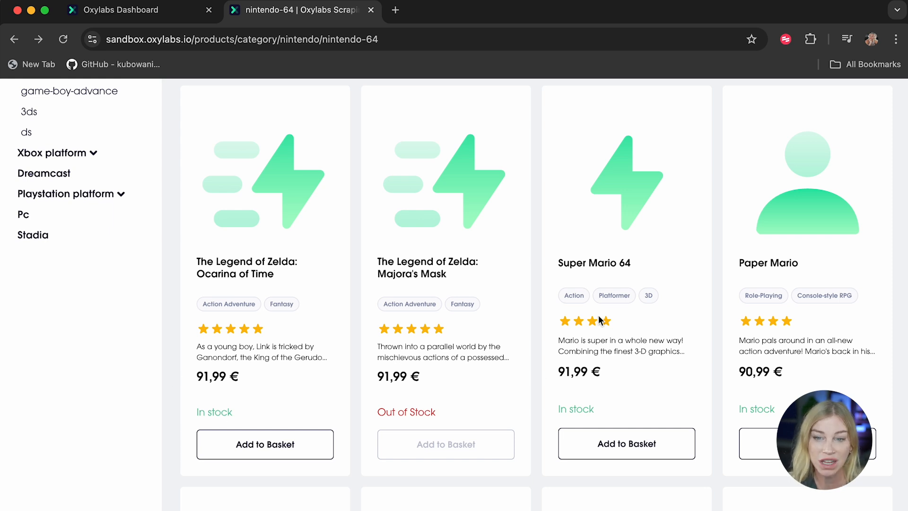
{"action": "scroll", "coordinate": [232, 302], "scroll_direction": "up", "scroll_amount": 5}
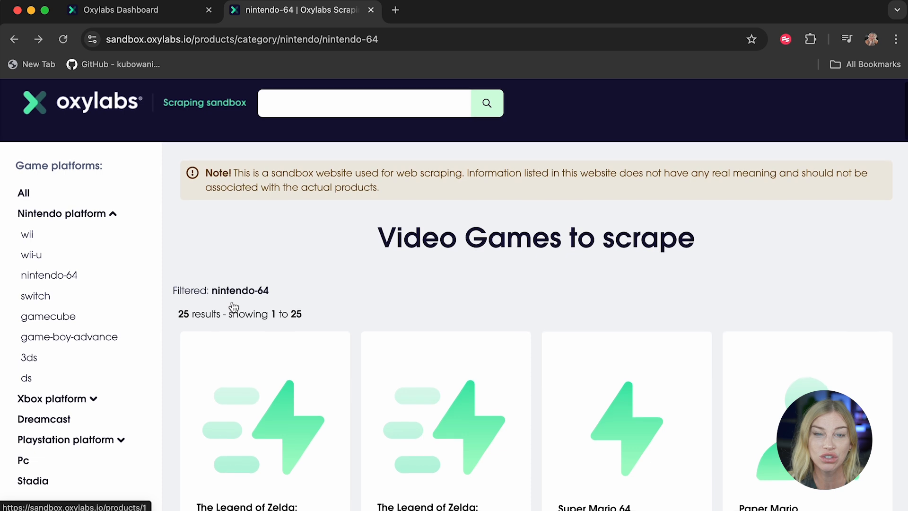
Step: Replace the URL to scrape in the OxyCopilot dialog with the nintendo-64 category URL
{"action": "left_click", "coordinate": [127, 13]}
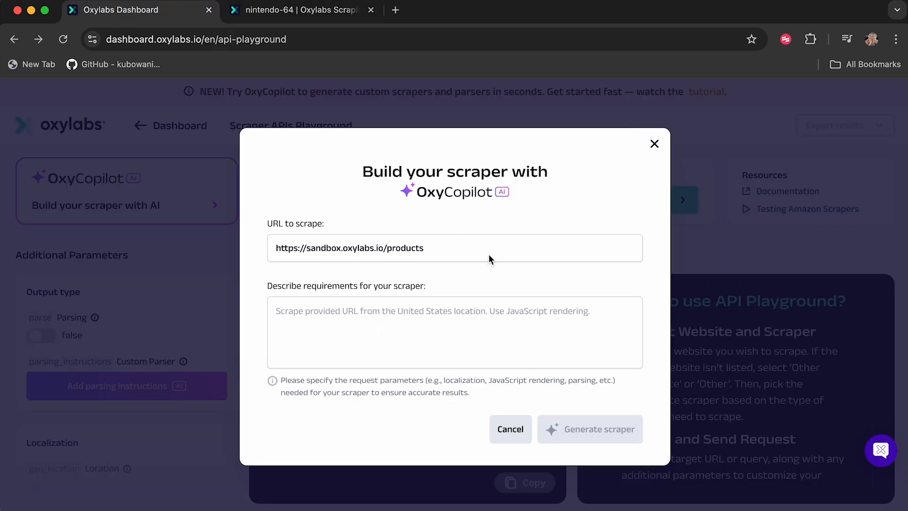
{"action": "left_click_drag", "start_coordinate": [457, 247], "coordinate": [162, 243]}
{"action": "key", "text": "cmd+v"}
Step: Describe the scraper as "Scrape the provided url using a desktop agent and the United States as the location." and generate it
{"action": "left_click", "coordinate": [348, 333]}
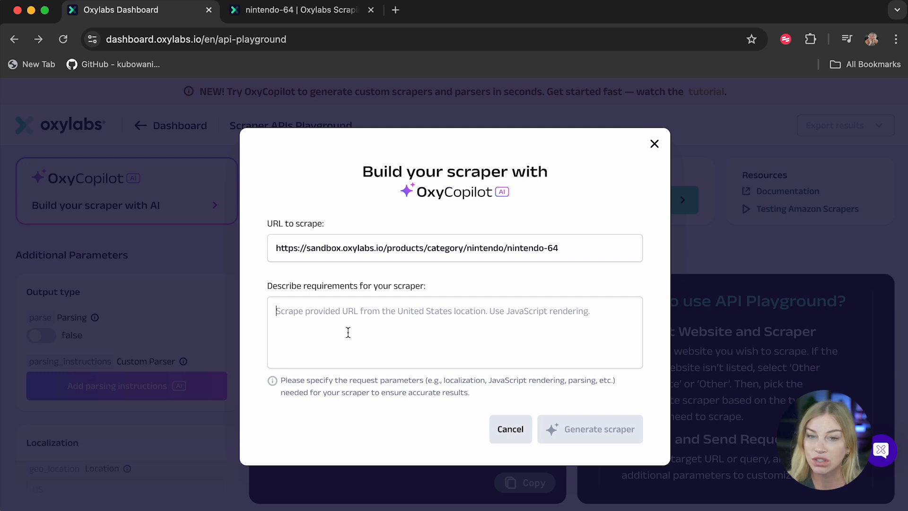
{"action": "type", "text": "Sc"}
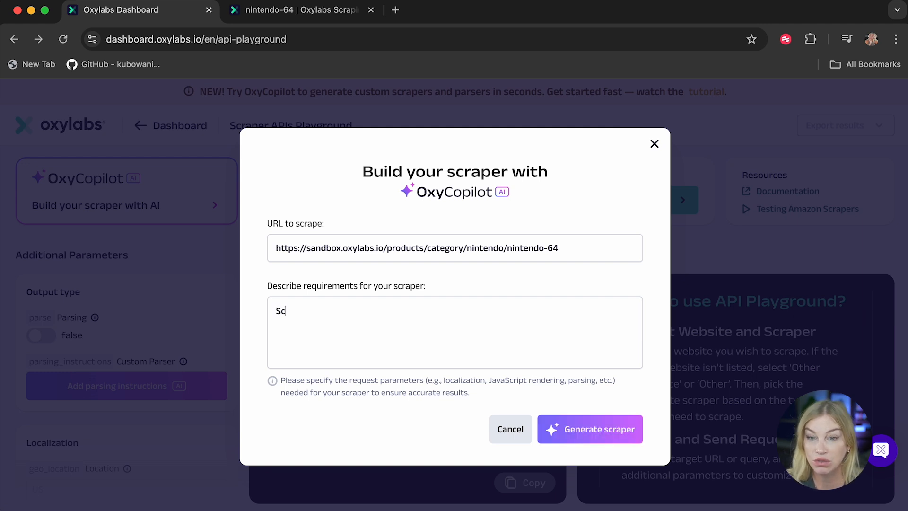
{"action": "type", "text": "rape the pro"}
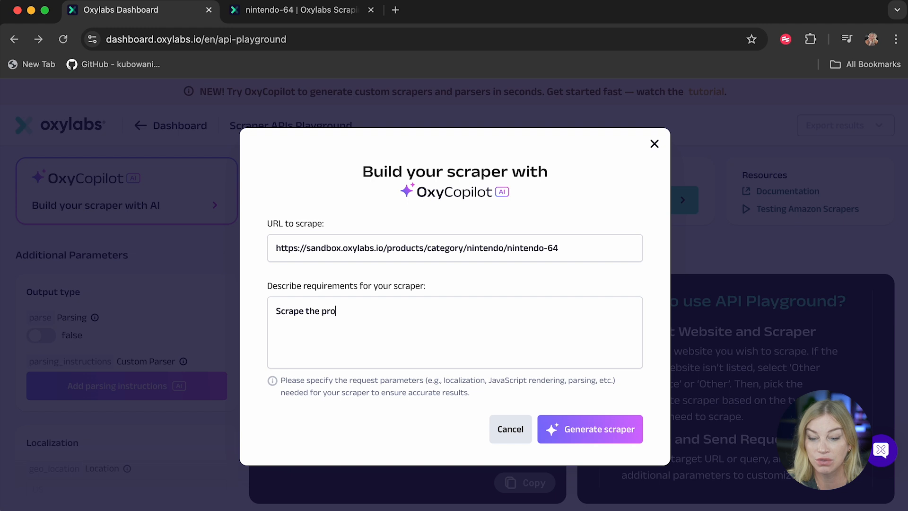
{"action": "type", "text": "vided ur"}
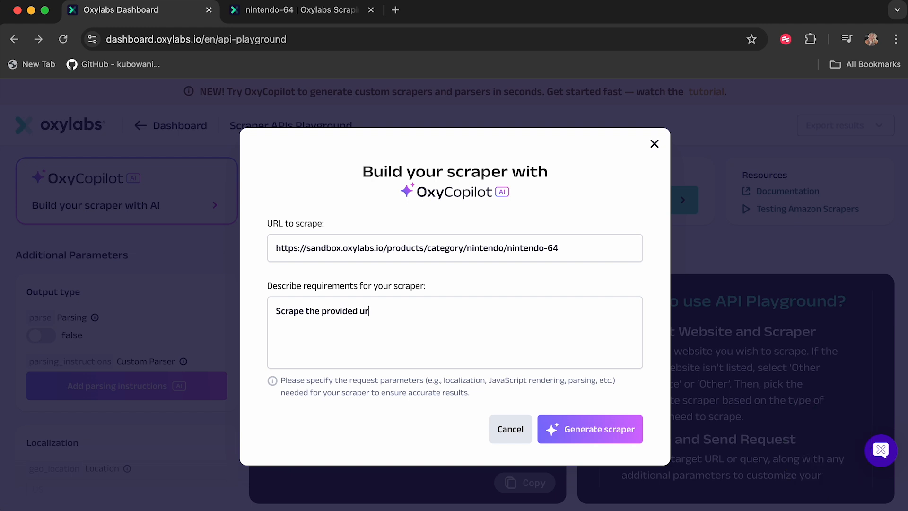
{"action": "type", "text": "l using a desktop agent"}
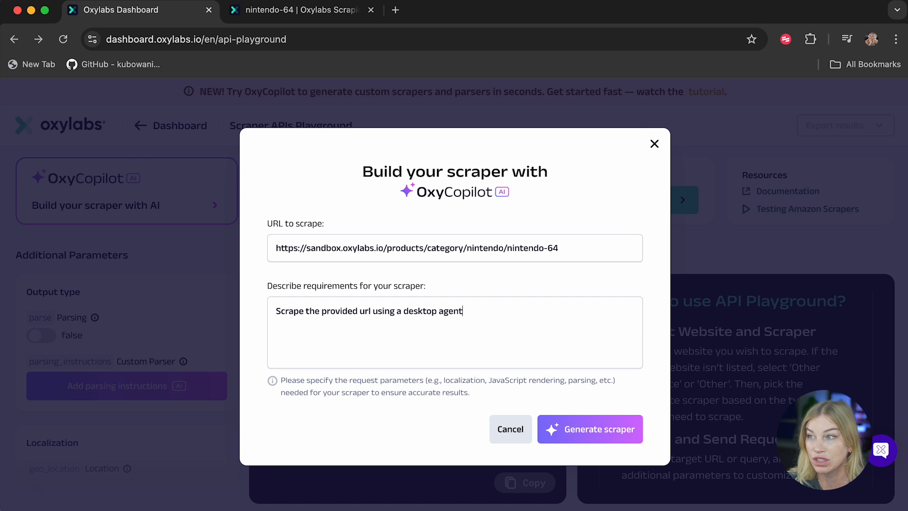
{"action": "type", "text": " and the "}
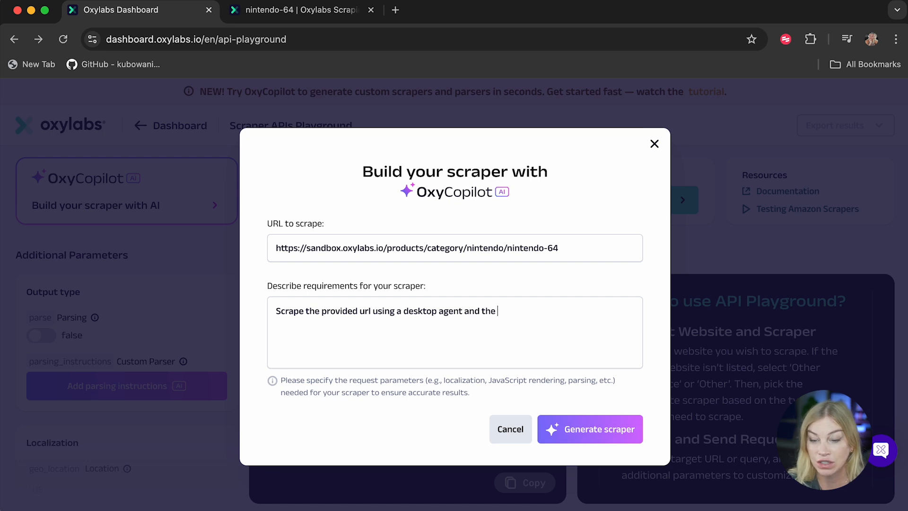
{"action": "type", "text": "United State"}
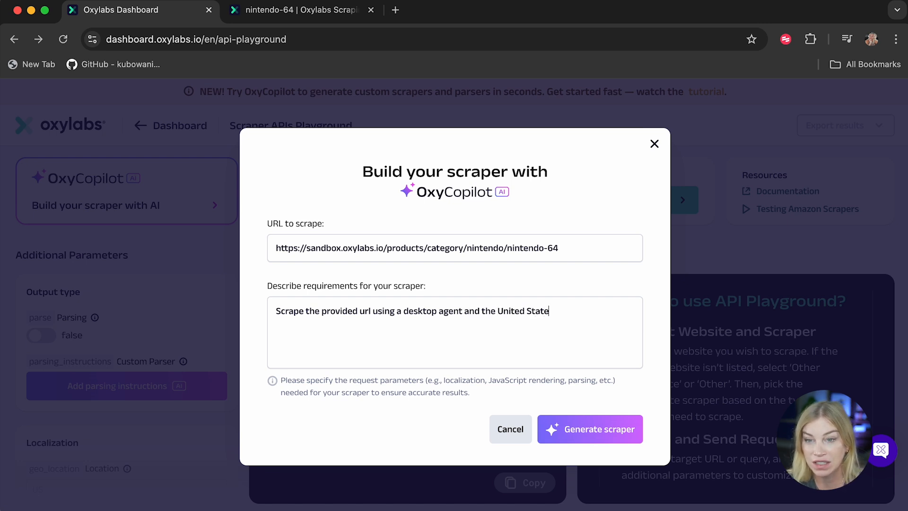
{"action": "type", "text": "s as the location"}
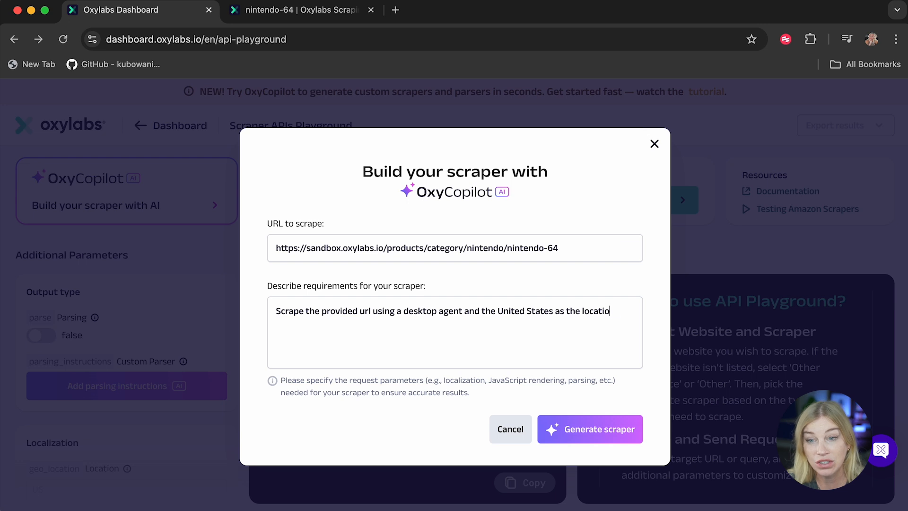
{"action": "key", "text": "BackSpace"}
{"action": "type", "text": "n."}
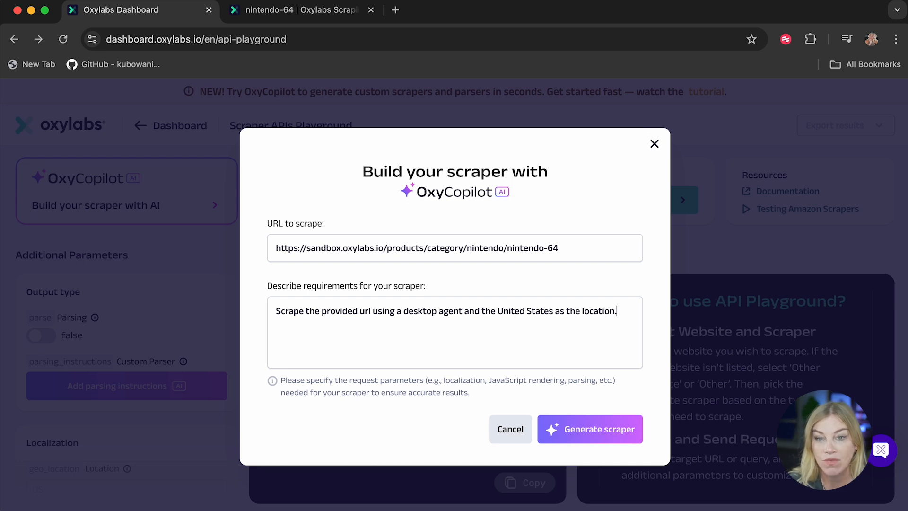
{"action": "left_click", "coordinate": [589, 440]}
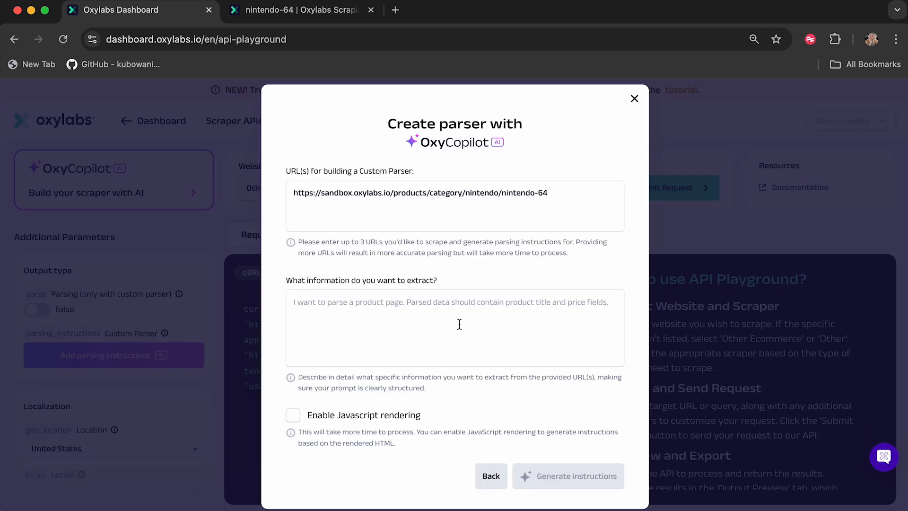
Step: Check which product fields the nintendo-64 category listing shows in the sandbox tab before describing the parser
{"action": "left_click_drag", "start_coordinate": [561, 192], "coordinate": [290, 188]}
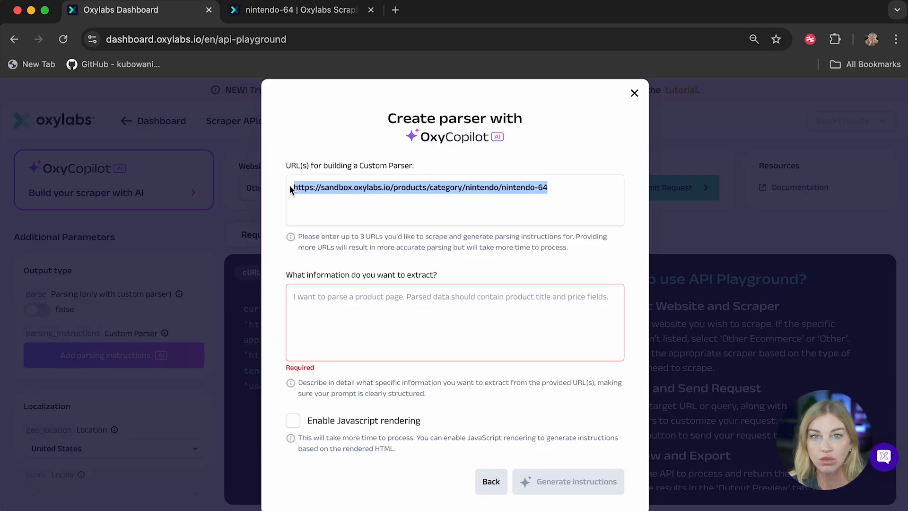
{"action": "left_click", "coordinate": [363, 322]}
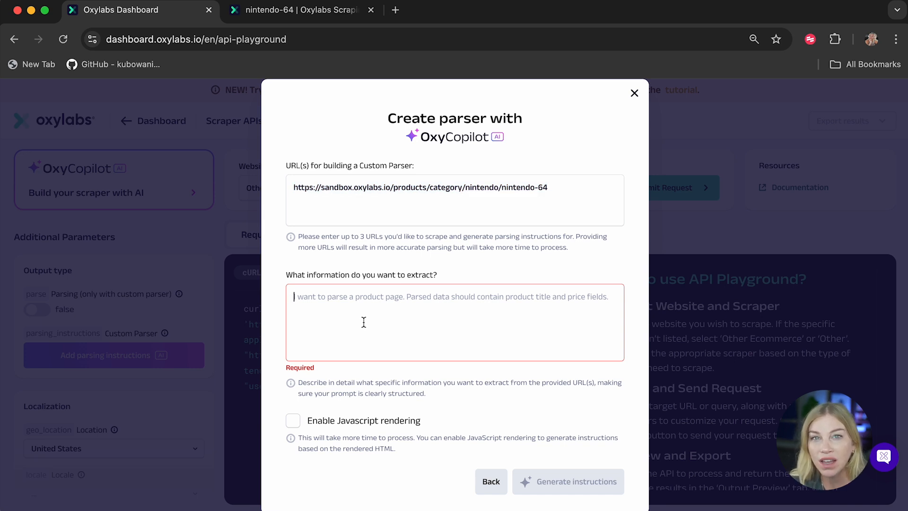
{"action": "left_click", "coordinate": [312, 18]}
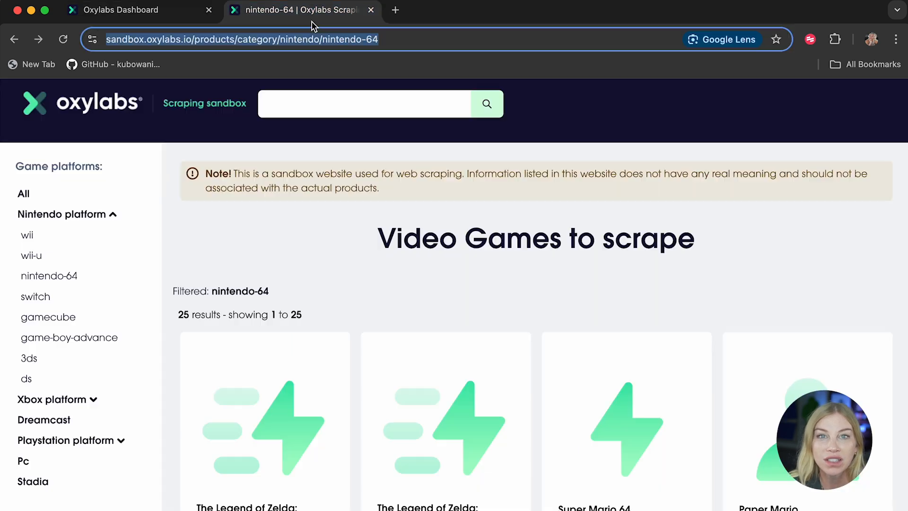
{"action": "scroll", "coordinate": [379, 314], "scroll_direction": "down", "scroll_amount": 3}
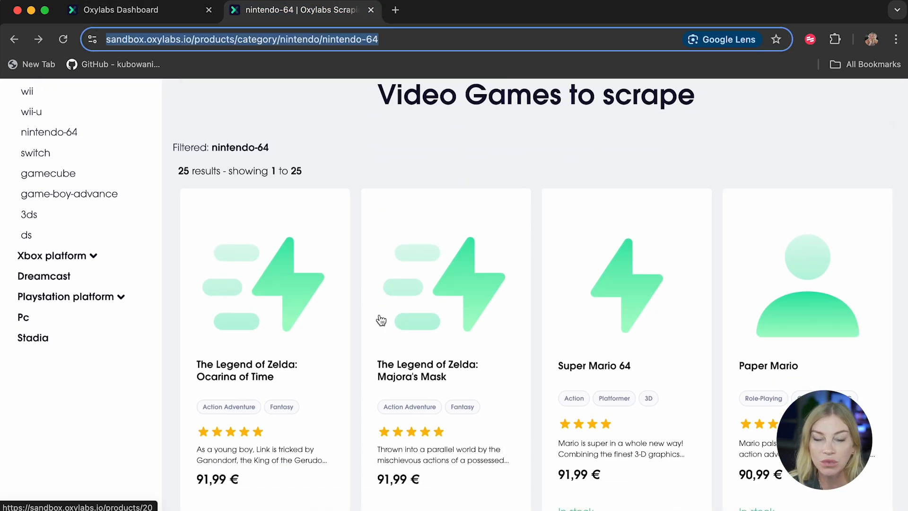
{"action": "scroll", "coordinate": [381, 320], "scroll_direction": "down", "scroll_amount": 2}
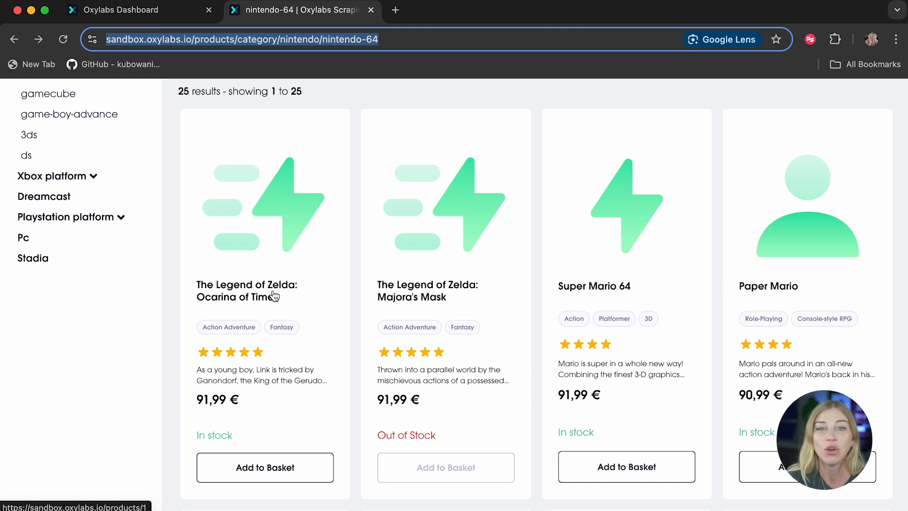
{"action": "left_click", "coordinate": [122, 10]}
{"action": "left_click", "coordinate": [377, 320]}
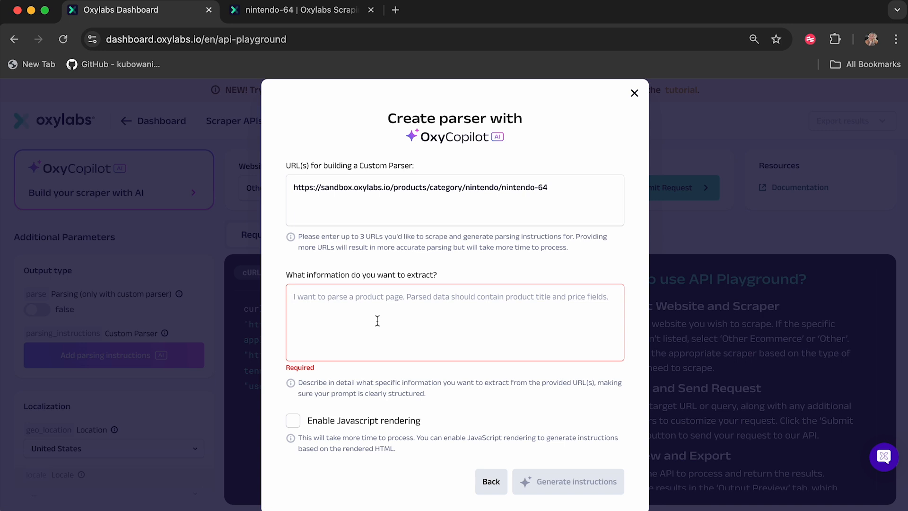
Step: Ask to parse the HTML into a list of products, each an object with title, list of the tags, description and price, and generate instructions
{"action": "type", "text": "parse htm"}
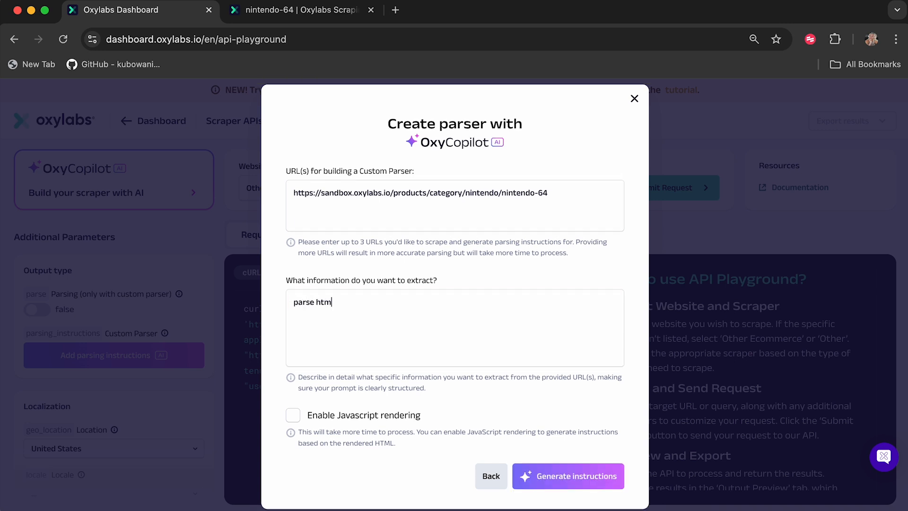
{"action": "type", "text": "l from this URL"}
{"action": "key", "text": "BackSpace"}
{"action": "type", "text": ". Add all the prod"}
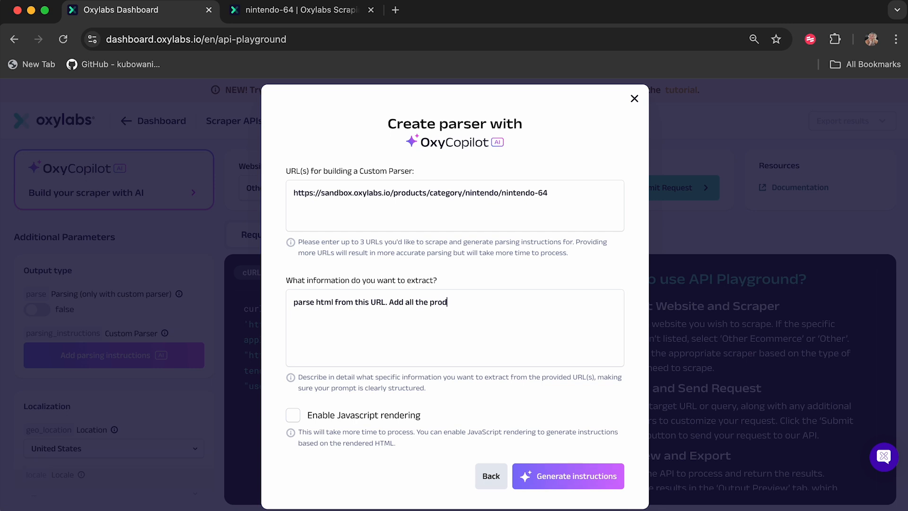
{"action": "type", "text": "ucts in the listing to a list, where e"}
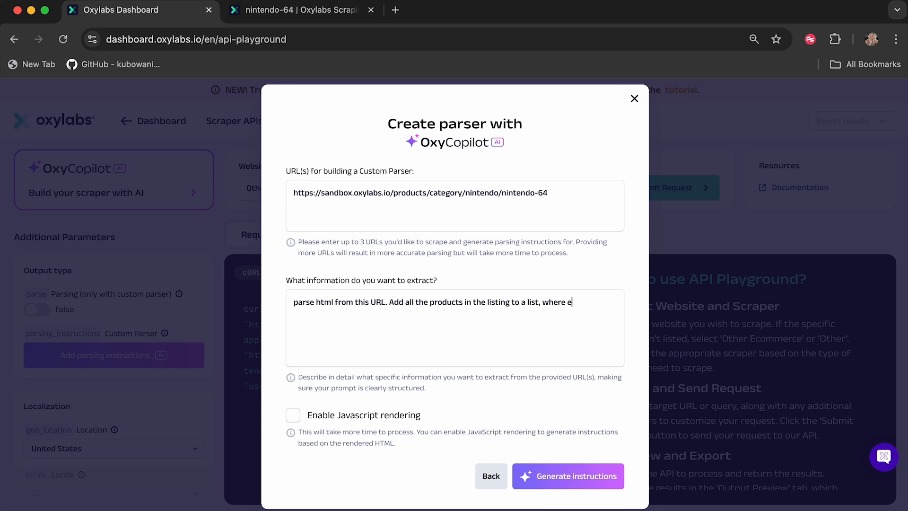
{"action": "type", "text": "ach product is an object containing the p"}
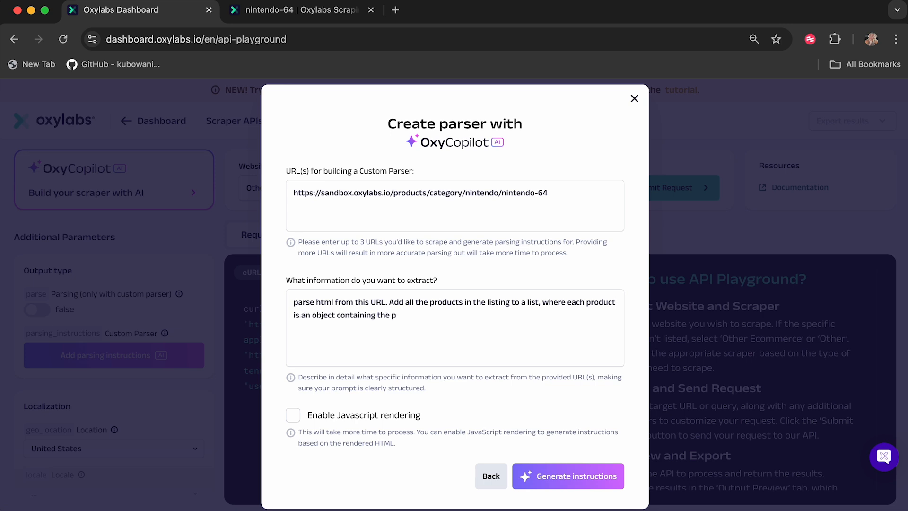
{"action": "key", "text": "BackSpace"}
{"action": "type", "text": "title, tags, description and price"}
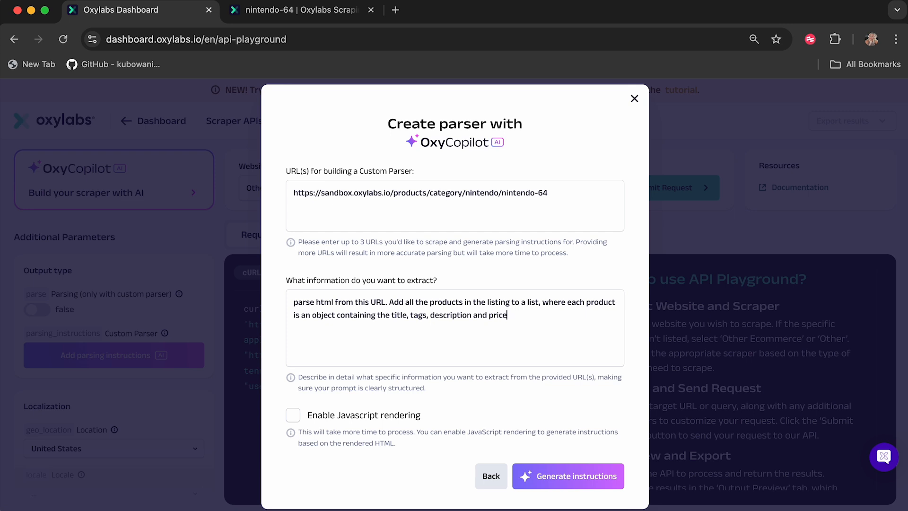
{"action": "type", "text": "."}
{"action": "type", "text": "list of the"}
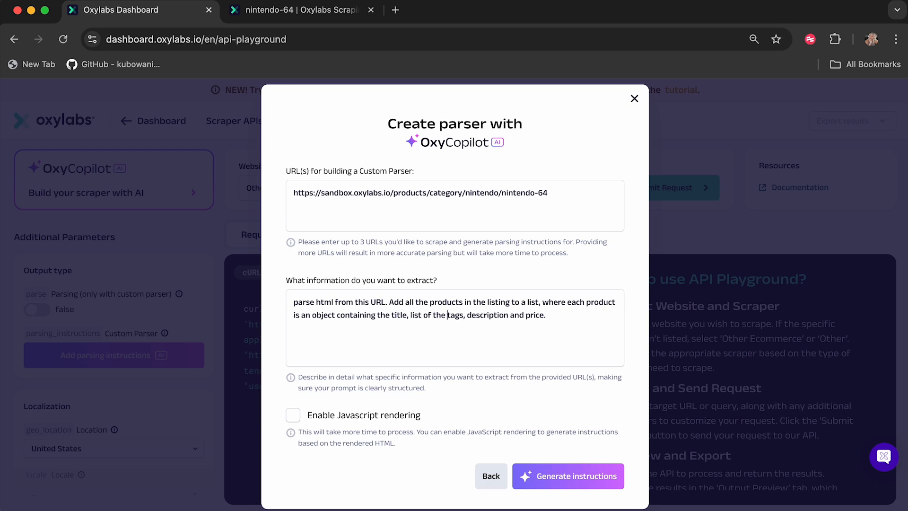
{"action": "left_click", "coordinate": [605, 481]}
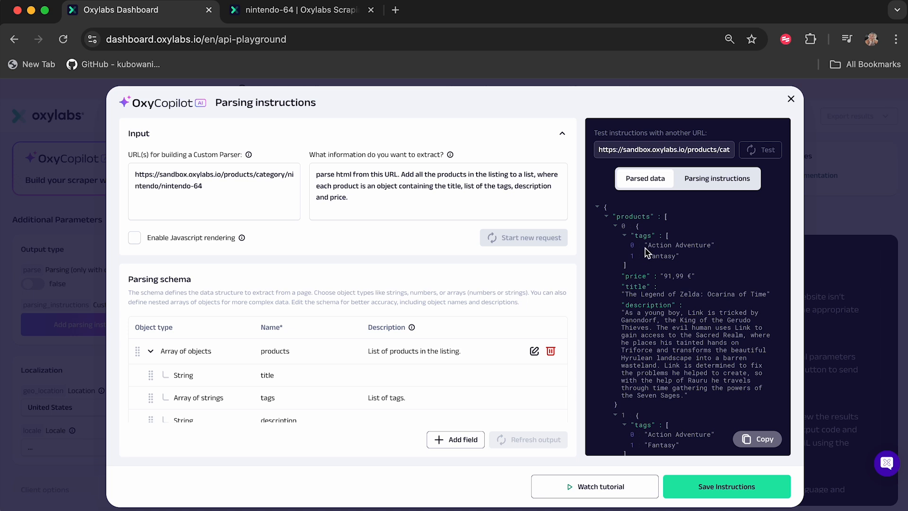
Step: Inspect the parsed product data, the generated parsing instructions and the parsing schema fields
{"action": "left_click", "coordinate": [615, 226]}
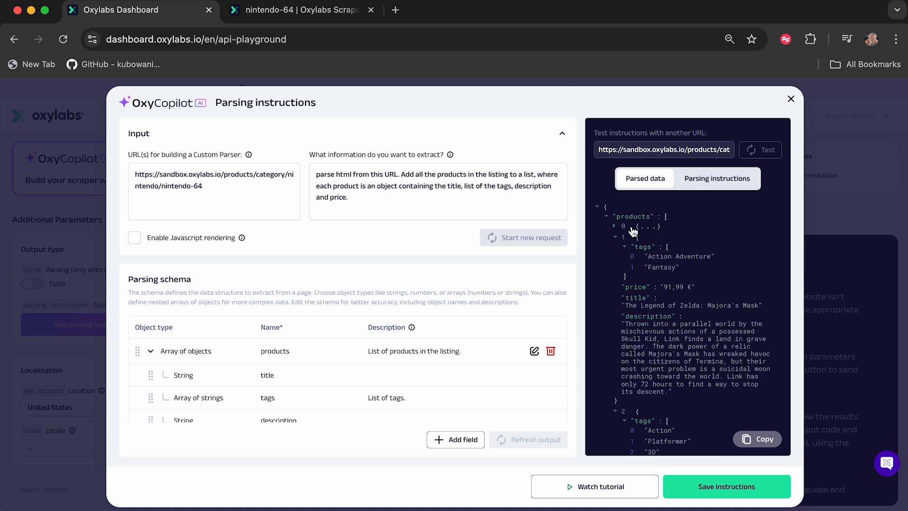
{"action": "left_click", "coordinate": [615, 237]}
{"action": "left_click", "coordinate": [615, 248]}
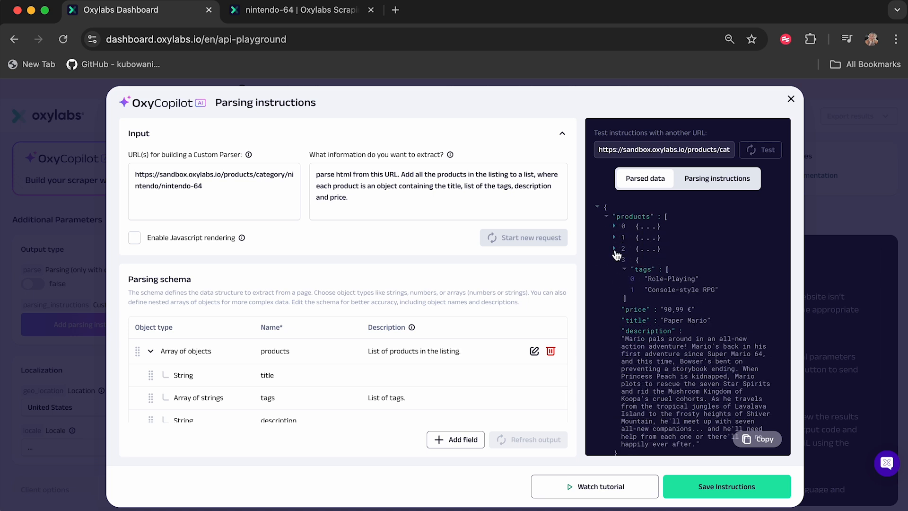
{"action": "left_click", "coordinate": [614, 259]}
{"action": "left_click", "coordinate": [614, 227]}
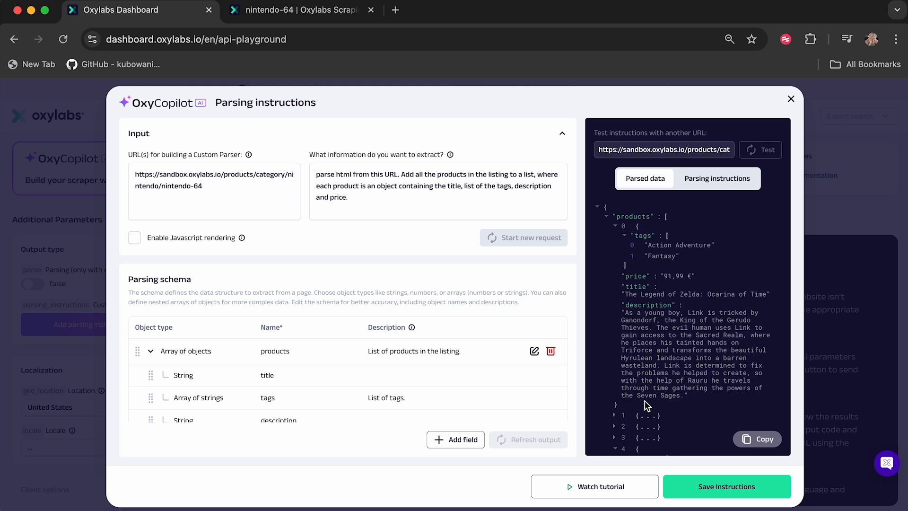
{"action": "left_click", "coordinate": [709, 181]}
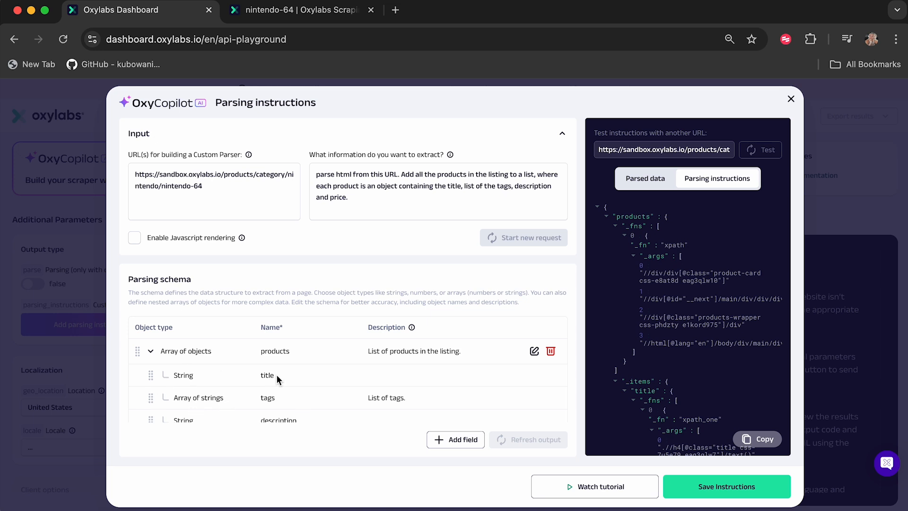
{"action": "scroll", "coordinate": [276, 375], "scroll_direction": "down", "scroll_amount": 2}
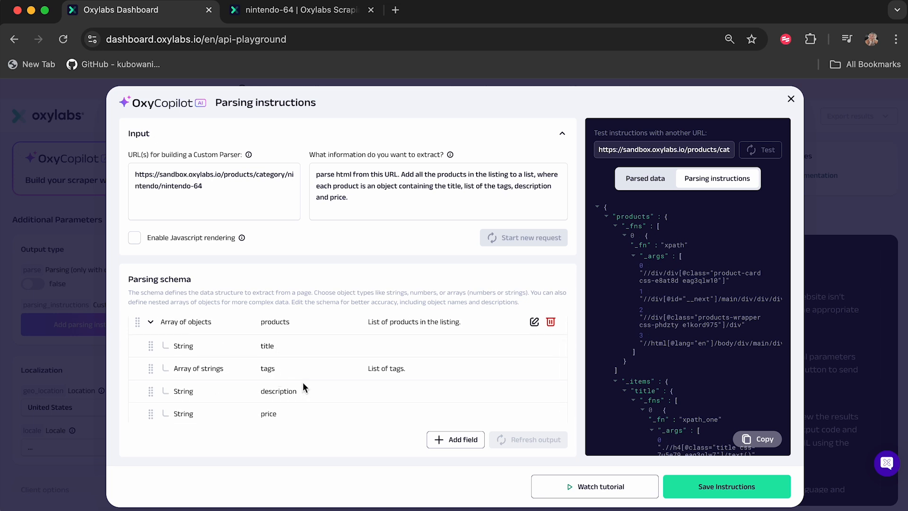
{"action": "scroll", "coordinate": [290, 397], "scroll_direction": "down", "scroll_amount": 1}
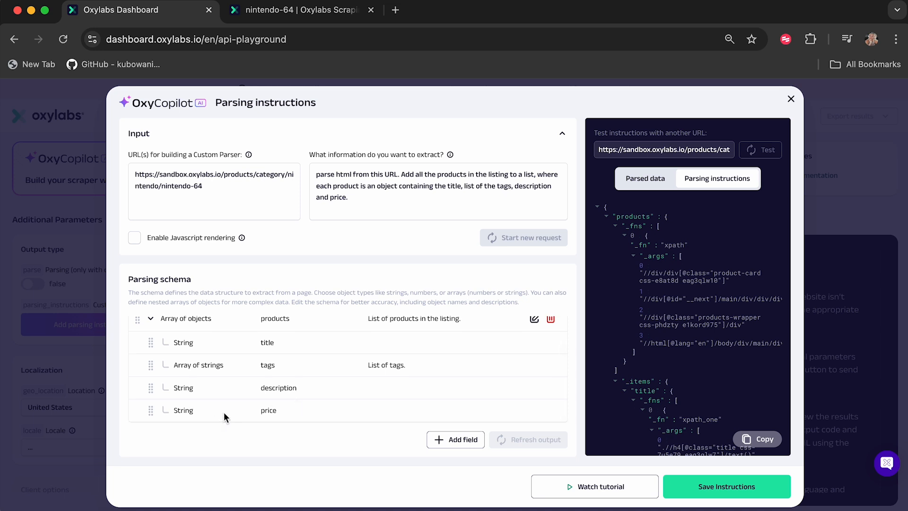
{"action": "scroll", "coordinate": [347, 382], "scroll_direction": "up", "scroll_amount": 2}
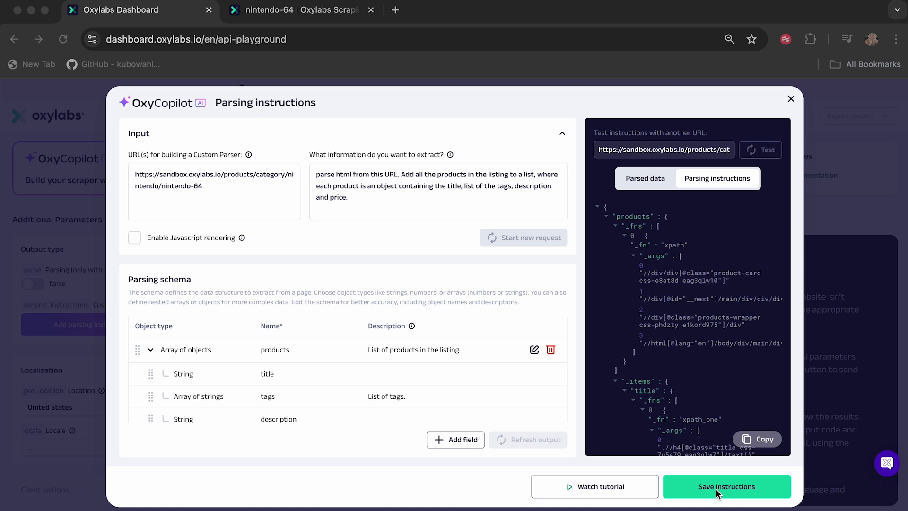
Step: Open the playstation-1 category in the sandbox and copy its page URL
{"action": "left_click", "coordinate": [290, 11]}
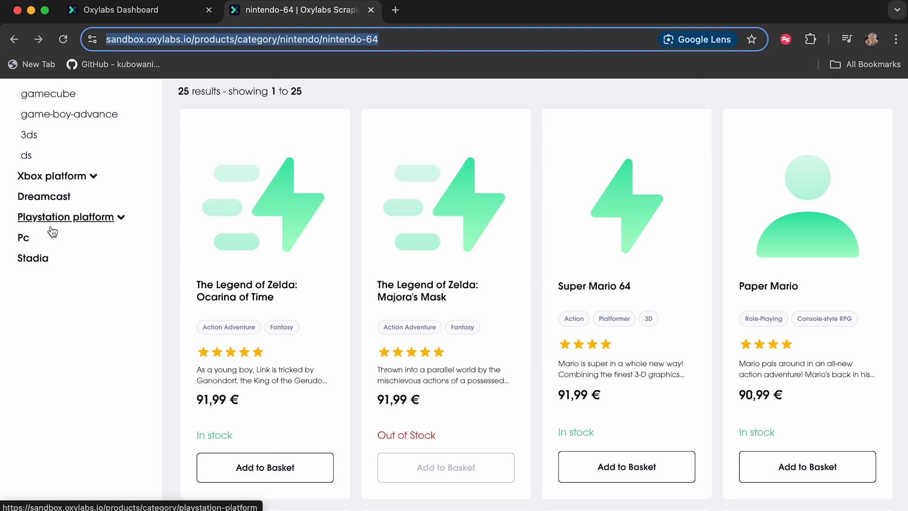
{"action": "left_click", "coordinate": [67, 217]}
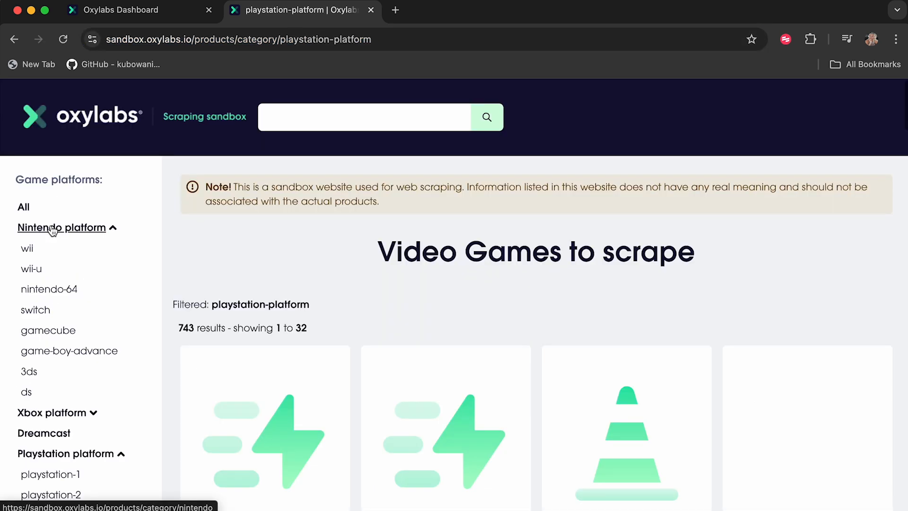
{"action": "scroll", "coordinate": [43, 432], "scroll_direction": "down", "scroll_amount": 3}
{"action": "left_click", "coordinate": [43, 389]}
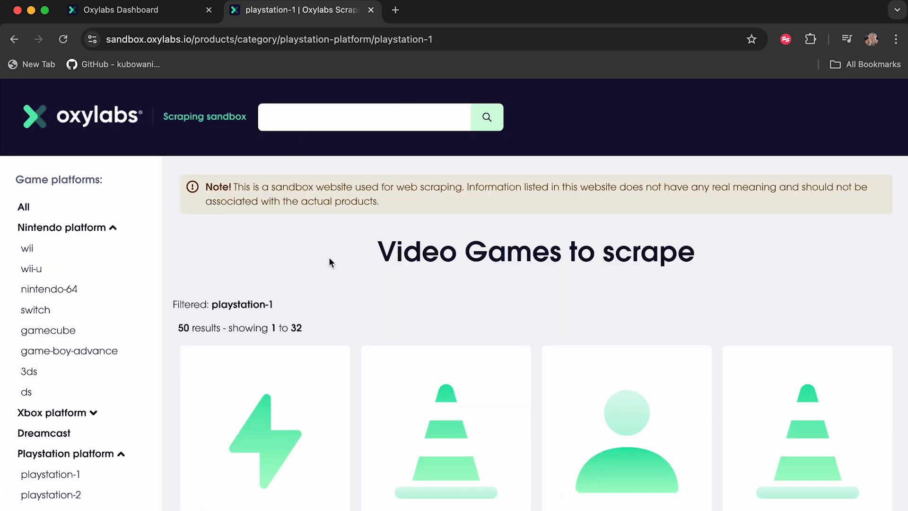
{"action": "scroll", "coordinate": [328, 257], "scroll_direction": "down", "scroll_amount": 3}
{"action": "scroll", "coordinate": [330, 263], "scroll_direction": "down", "scroll_amount": 2}
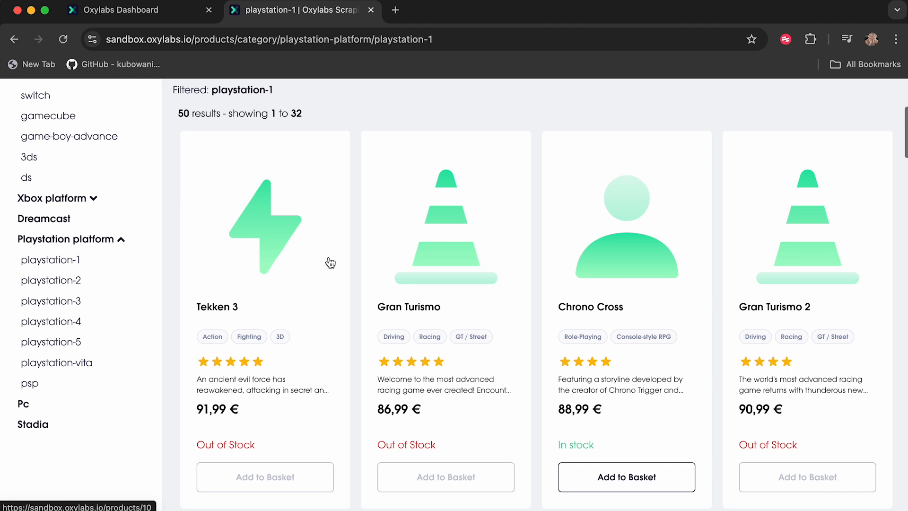
{"action": "left_click_drag", "start_coordinate": [455, 39], "coordinate": [105, 39]}
{"action": "key", "text": "super+c"}
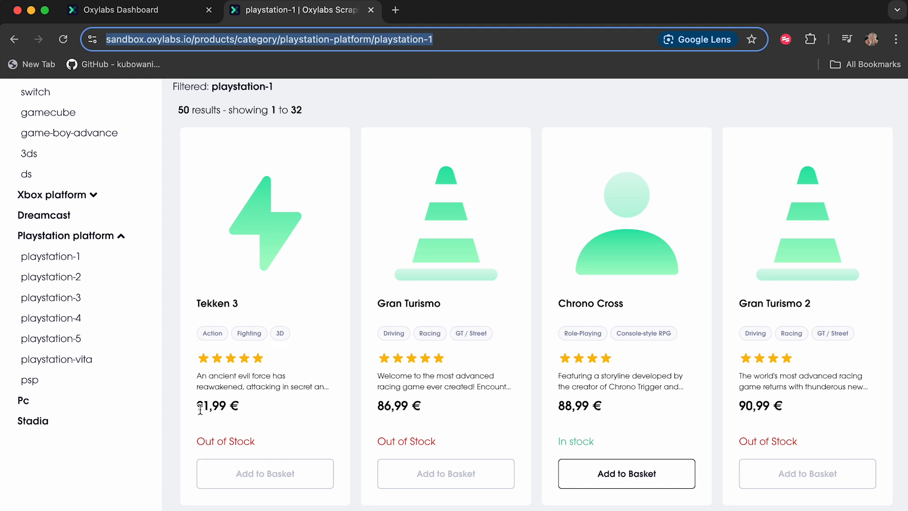
Step: Paste the playstation-1 category URL as the test URL and test the parsing instructions
{"action": "left_click", "coordinate": [163, 21]}
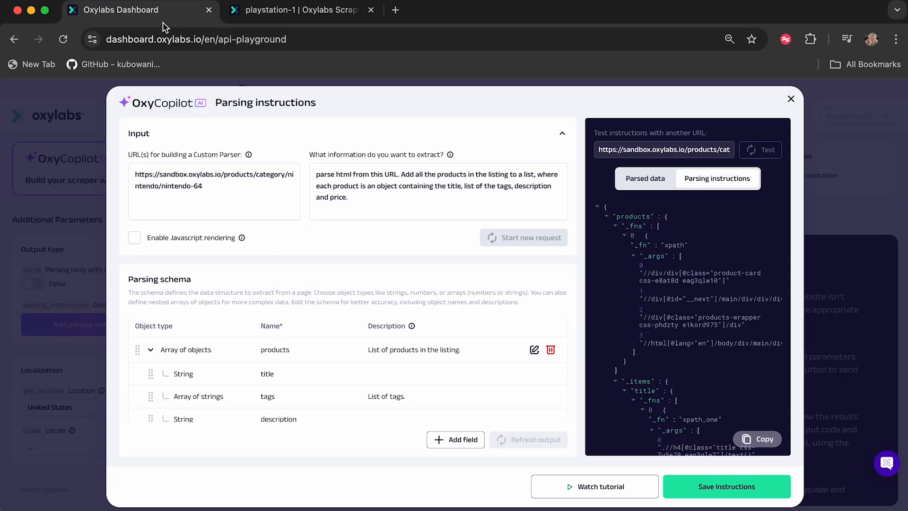
{"action": "triple_click", "coordinate": [646, 145]}
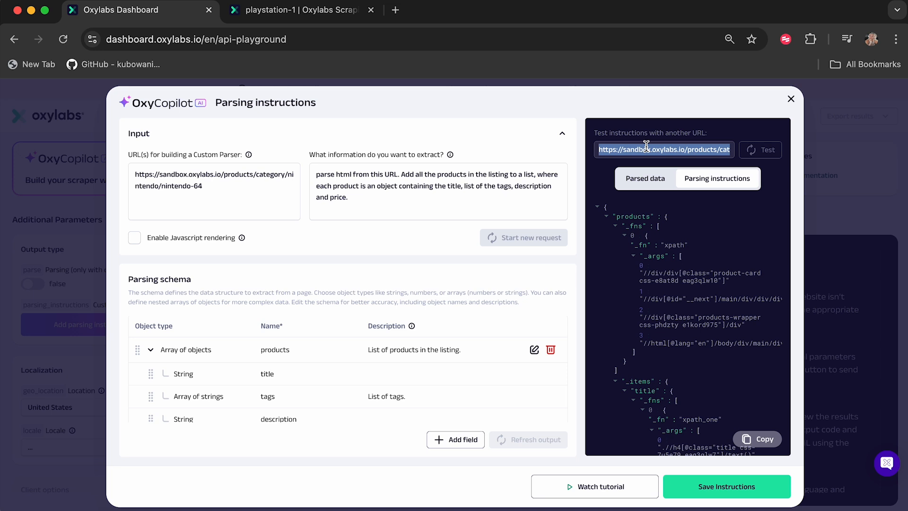
{"action": "key", "text": "super+v"}
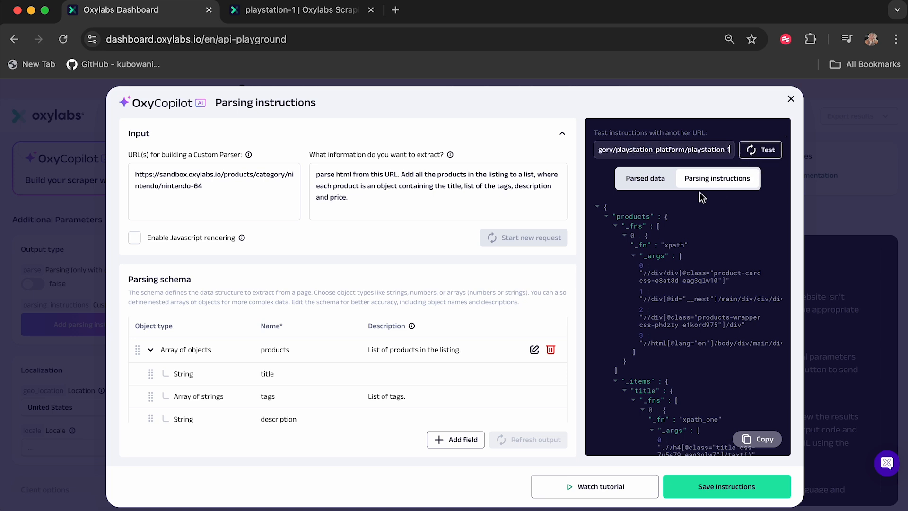
{"action": "left_click", "coordinate": [770, 150]}
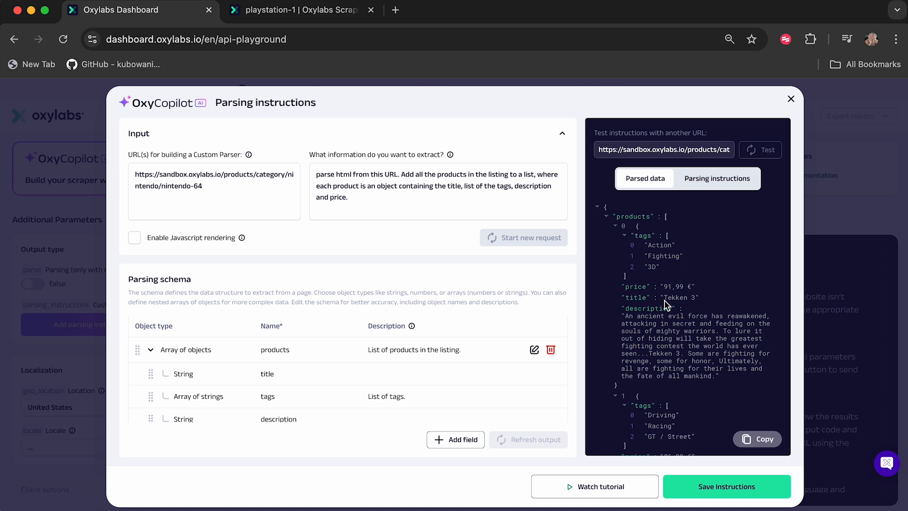
Step: Inspect the parsed products returned for the playstation-1 category
{"action": "left_click", "coordinate": [615, 226]}
{"action": "left_click", "coordinate": [616, 238]}
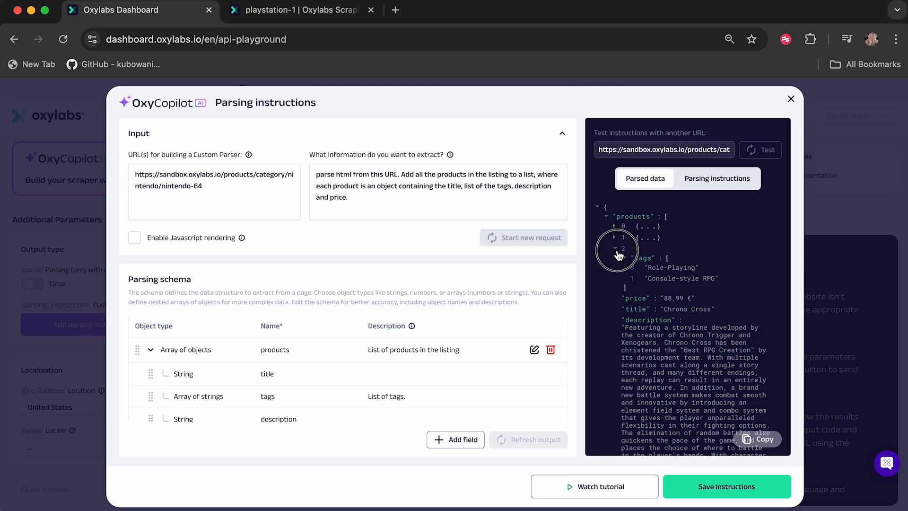
{"action": "left_click", "coordinate": [616, 249]}
{"action": "left_click", "coordinate": [616, 260]}
{"action": "left_click", "coordinate": [616, 271]}
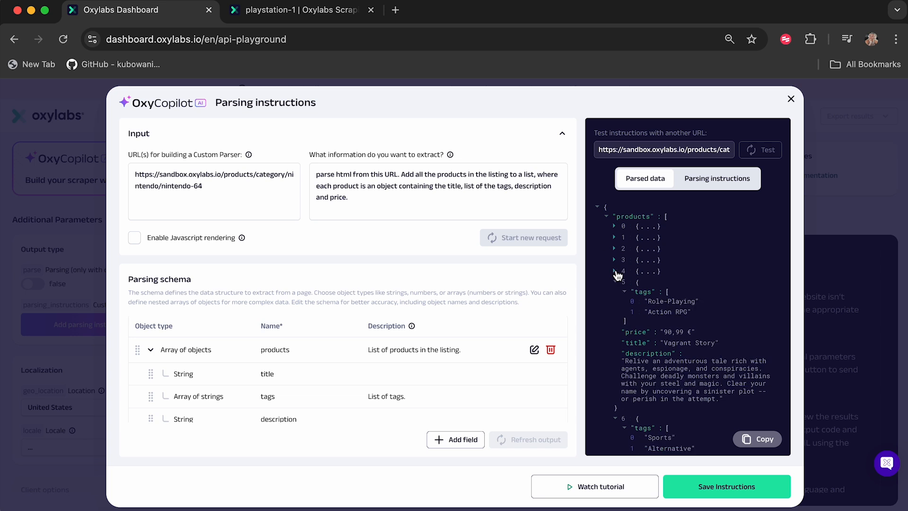
{"action": "left_click", "coordinate": [614, 227]}
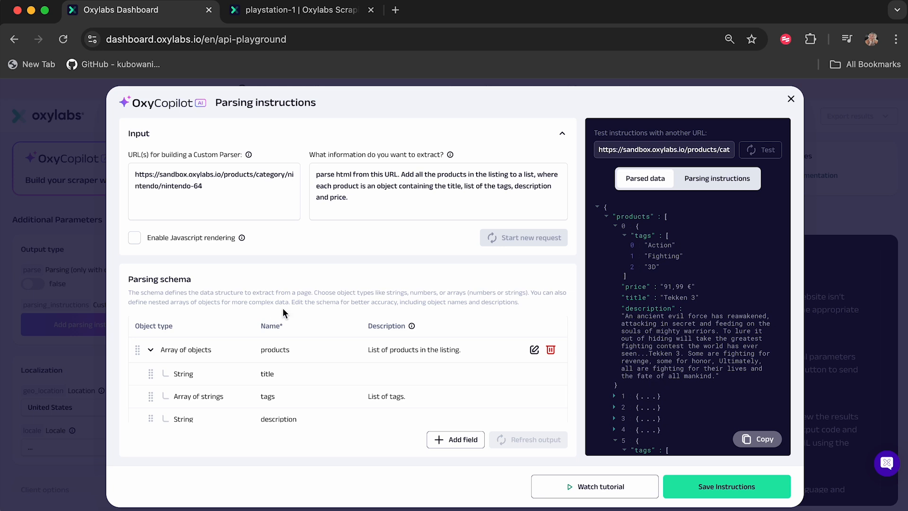
{"action": "scroll", "coordinate": [285, 302], "scroll_direction": "down", "scroll_amount": 1}
Step: Save the parsing instructions
{"action": "left_click", "coordinate": [534, 351]}
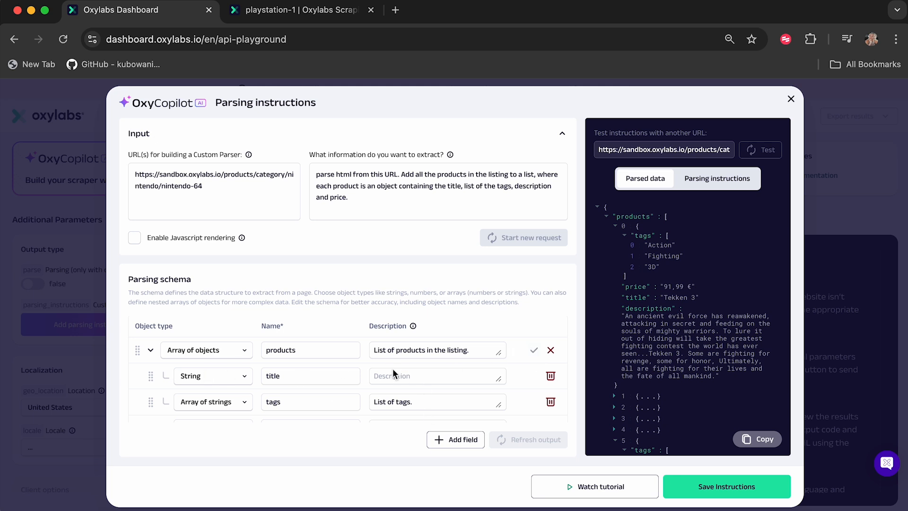
{"action": "left_click", "coordinate": [551, 351]}
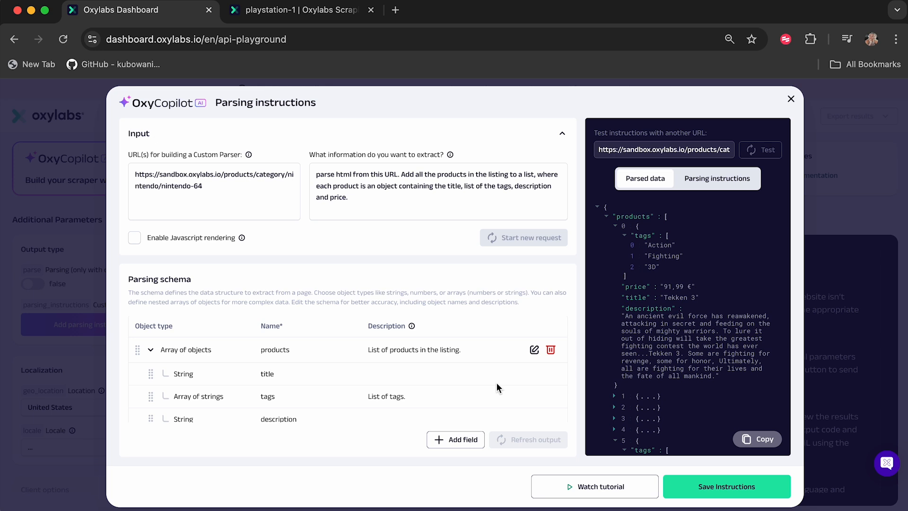
{"action": "left_click", "coordinate": [727, 486]}
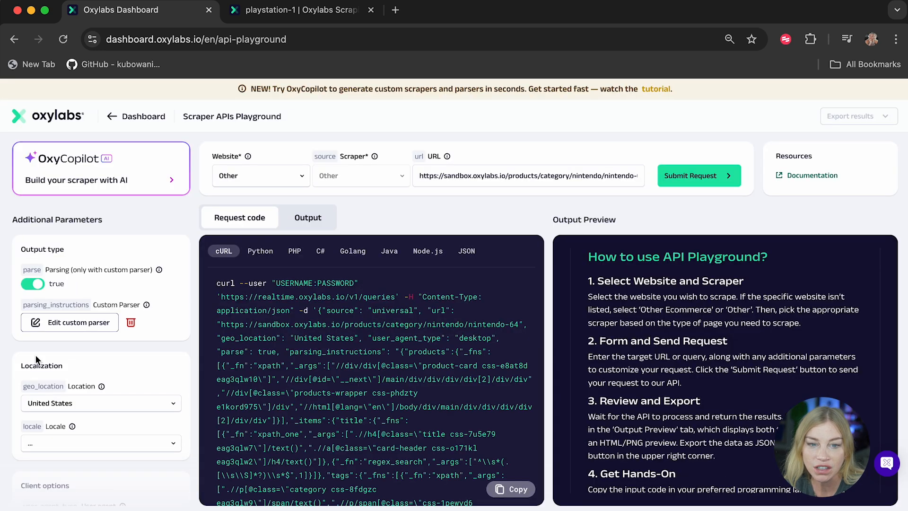
Step: Regenerate the scraper with OxyCopilot using the prefilled nintendo-64 URL and the desktop agent, United States requirements
{"action": "scroll", "coordinate": [65, 400], "scroll_direction": "down", "scroll_amount": 10}
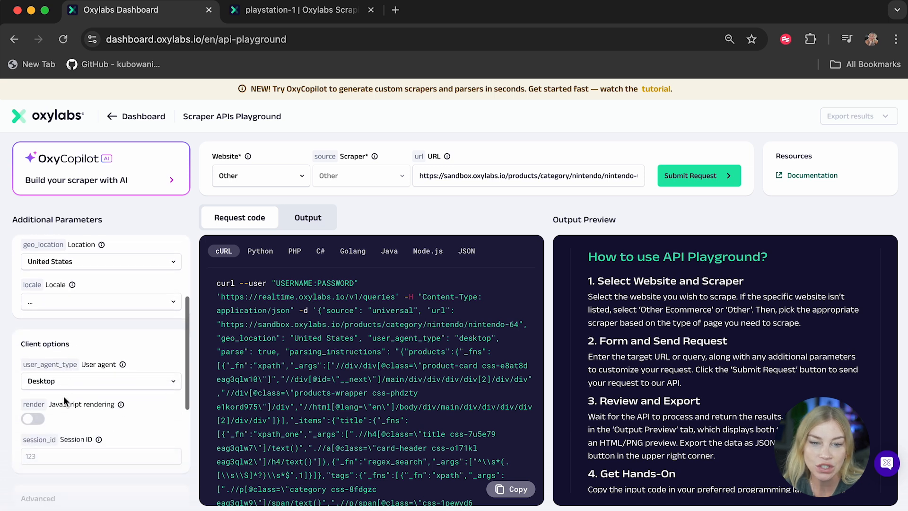
{"action": "scroll", "coordinate": [64, 397], "scroll_direction": "down", "scroll_amount": 4}
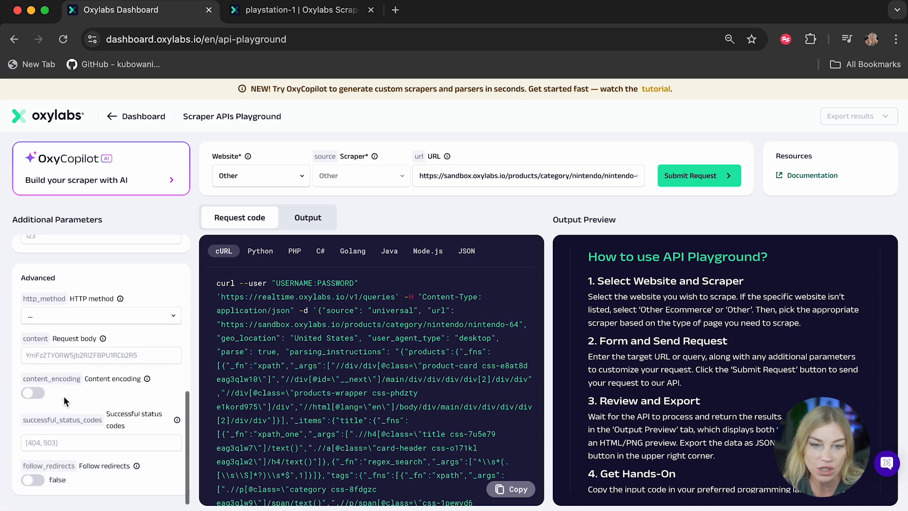
{"action": "scroll", "coordinate": [64, 401], "scroll_direction": "up", "scroll_amount": 12}
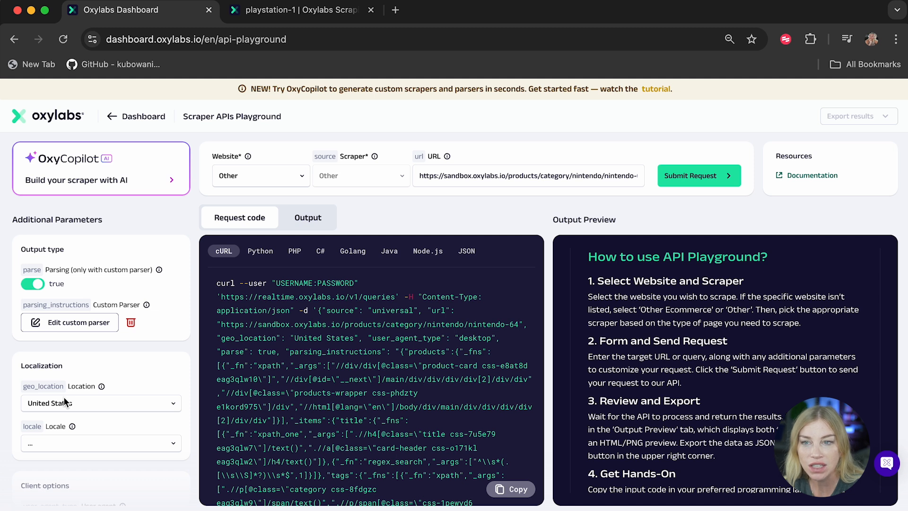
{"action": "left_click", "coordinate": [126, 184]}
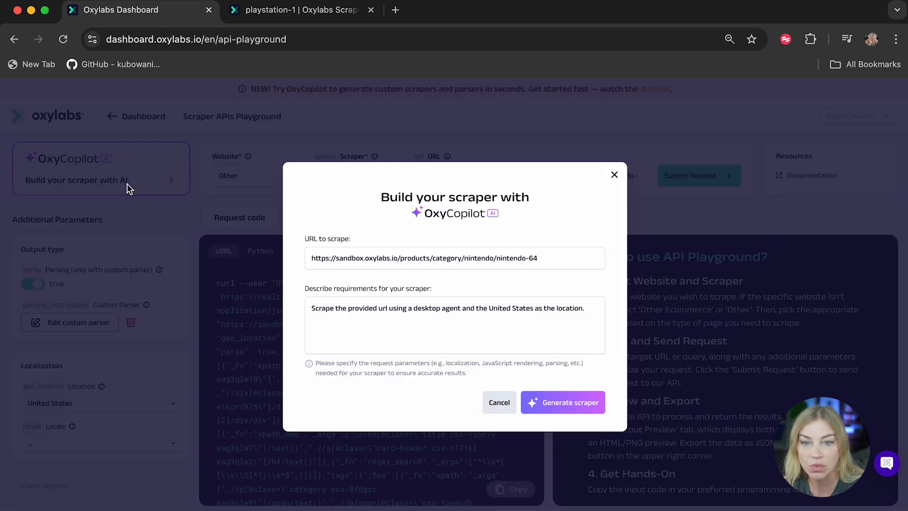
{"action": "left_click", "coordinate": [569, 403]}
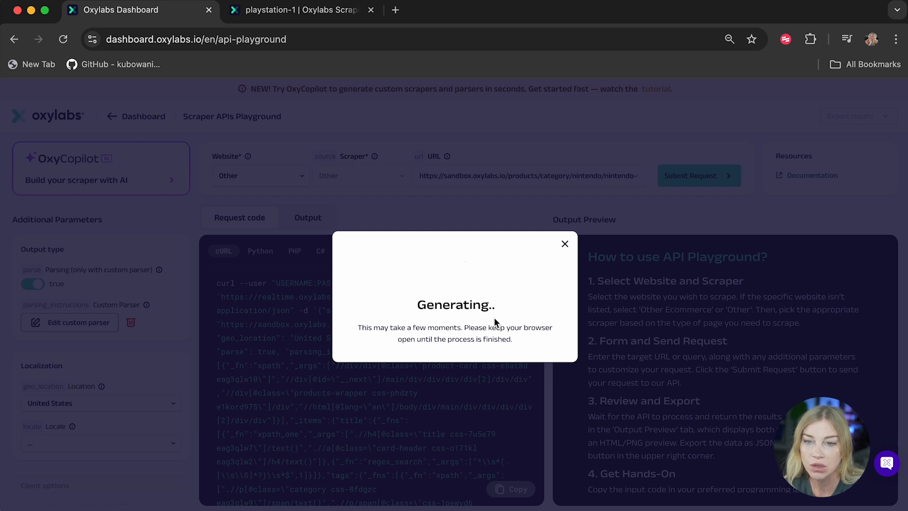
{"action": "left_click", "coordinate": [446, 383]}
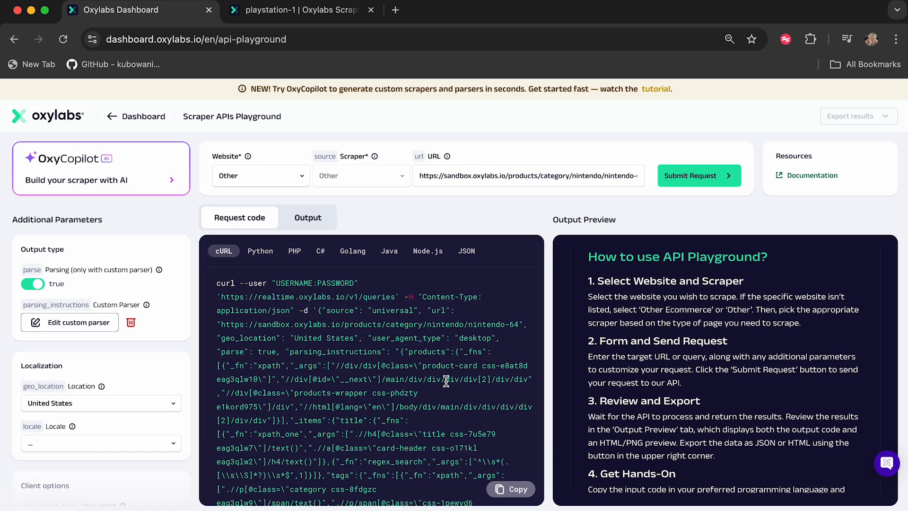
Step: Submit the request and review the parsed nintendo-64 products in the output
{"action": "left_click", "coordinate": [696, 177]}
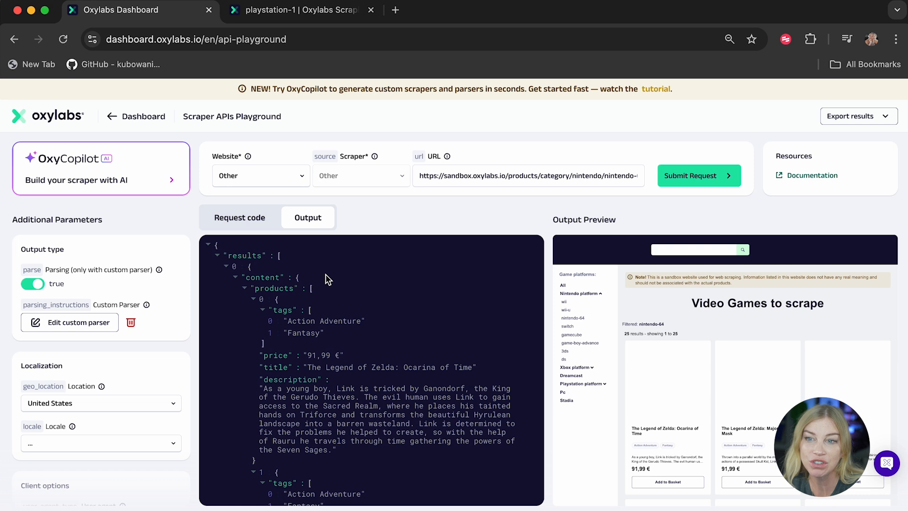
{"action": "scroll", "coordinate": [310, 330], "scroll_direction": "down", "scroll_amount": 3}
{"action": "scroll", "coordinate": [310, 330], "scroll_direction": "down", "scroll_amount": 2}
{"action": "scroll", "coordinate": [310, 331], "scroll_direction": "down", "scroll_amount": 3}
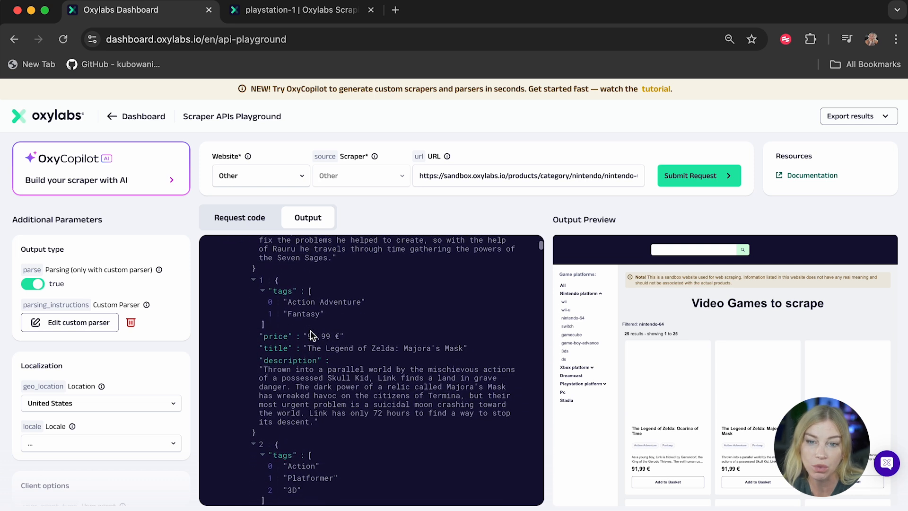
{"action": "scroll", "coordinate": [311, 330], "scroll_direction": "down", "scroll_amount": 2}
{"action": "scroll", "coordinate": [310, 330], "scroll_direction": "up", "scroll_amount": 2}
{"action": "scroll", "coordinate": [309, 330], "scroll_direction": "up", "scroll_amount": 8}
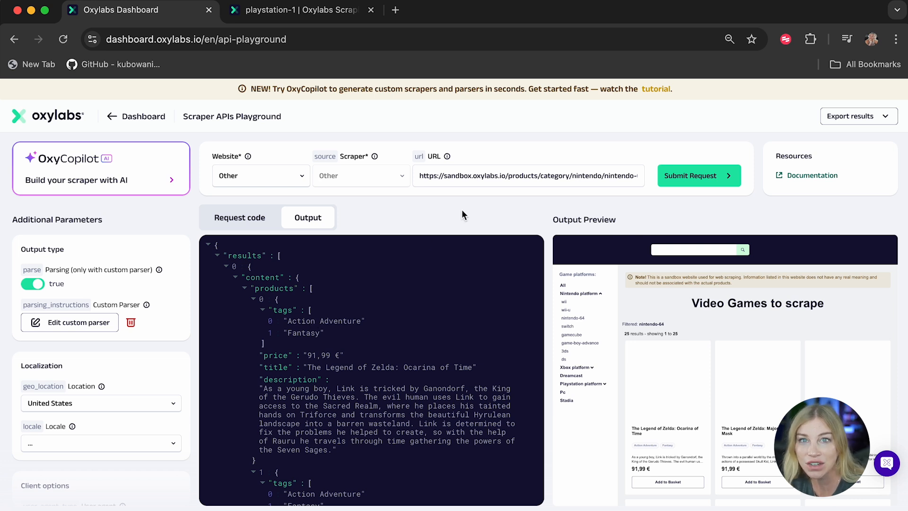
Step: View the request code as Node.js and highlight the username and password placeholders
{"action": "left_click", "coordinate": [254, 221]}
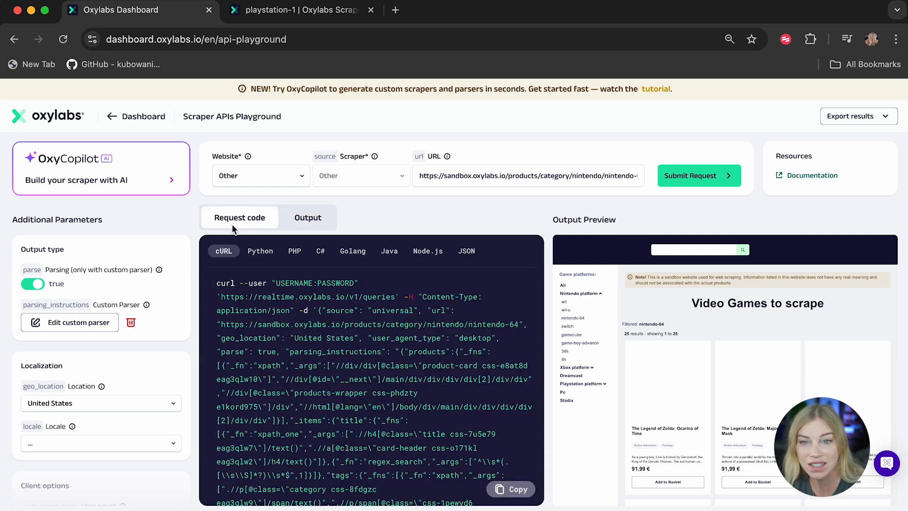
{"action": "left_click", "coordinate": [423, 258]}
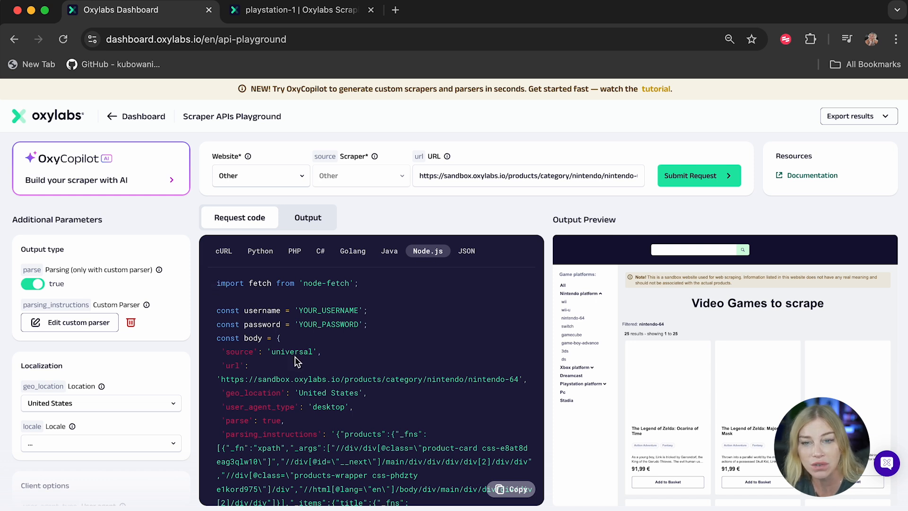
{"action": "left_click_drag", "start_coordinate": [359, 310], "coordinate": [296, 310]}
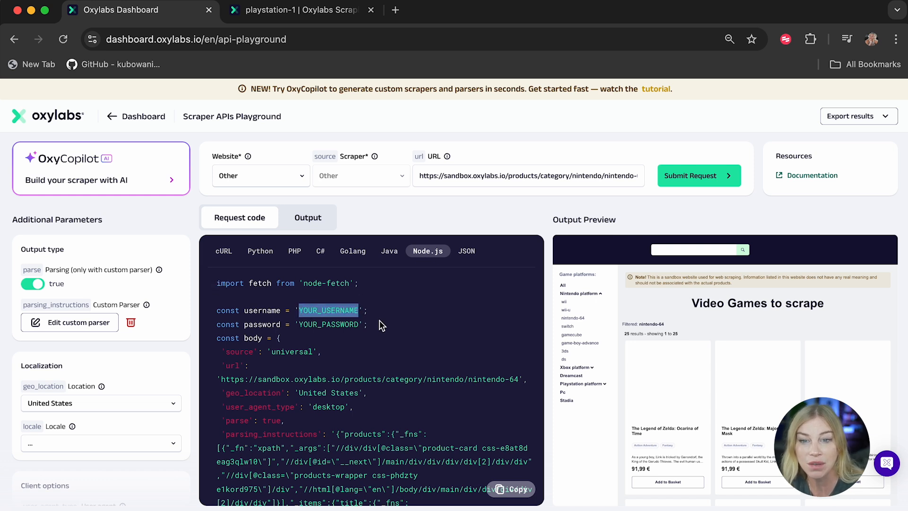
{"action": "left_click_drag", "start_coordinate": [362, 324], "coordinate": [288, 325]}
{"action": "left_click", "coordinate": [425, 325]}
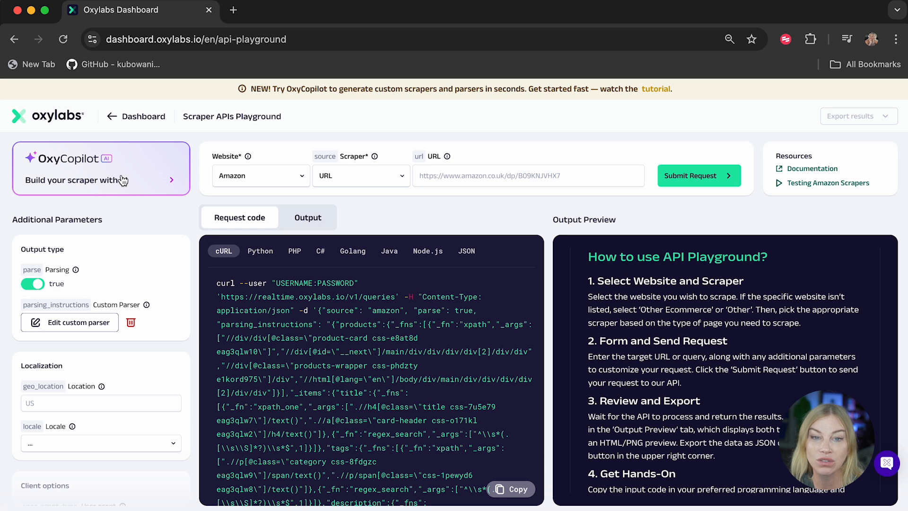
Step: Open the OxyCopilot scraper builder, and in a new browser tab go to amazon.com
{"action": "left_click", "coordinate": [94, 181]}
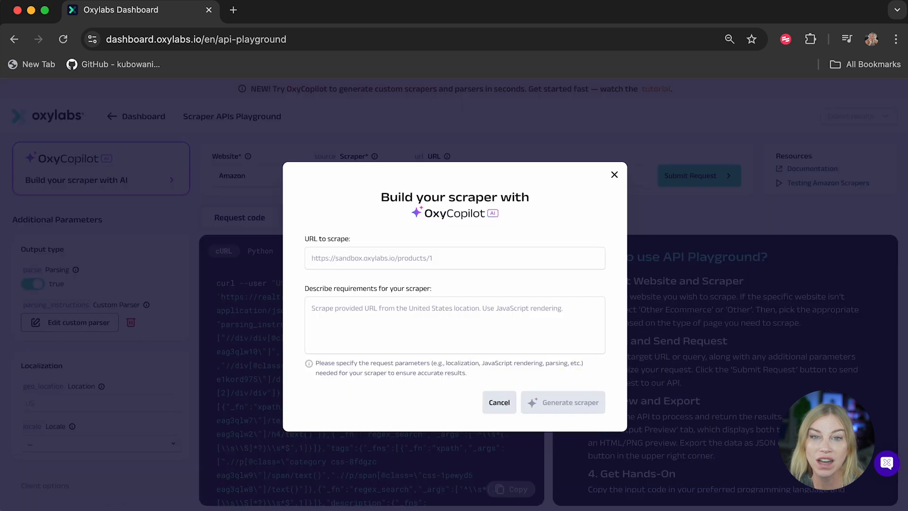
{"action": "left_click", "coordinate": [234, 11]}
{"action": "type", "text": "https://www.amazon.com/"}
{"action": "key", "text": "Return"}
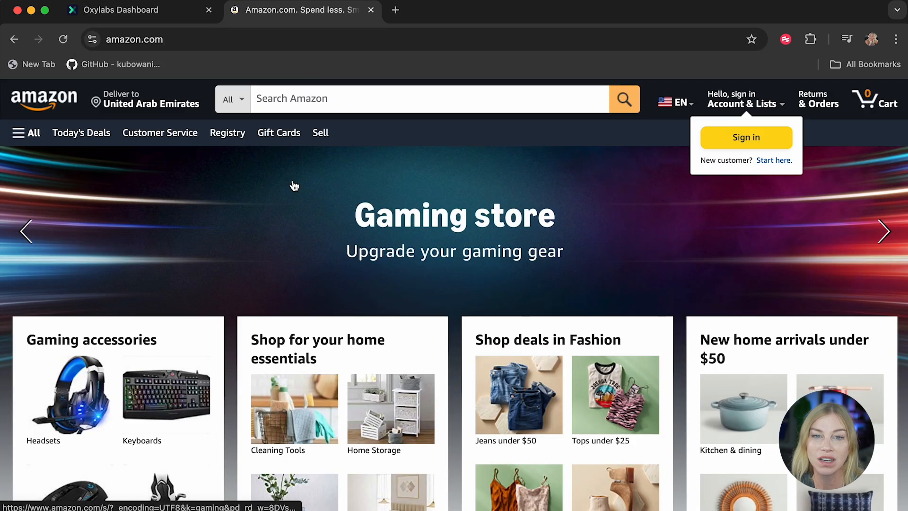
Step: Search Amazon for nintendo
{"action": "left_click", "coordinate": [364, 103]}
{"action": "type", "text": "nintend"}
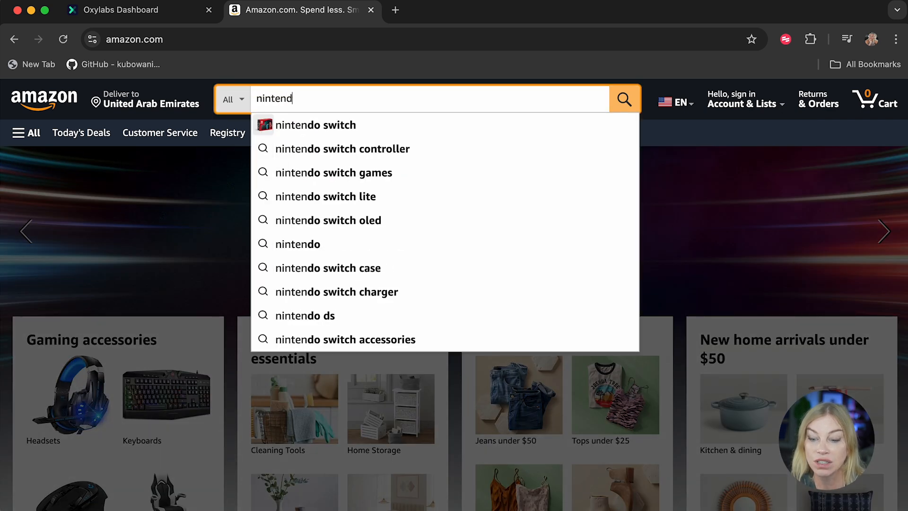
{"action": "type", "text": "o"}
{"action": "key", "text": "Return"}
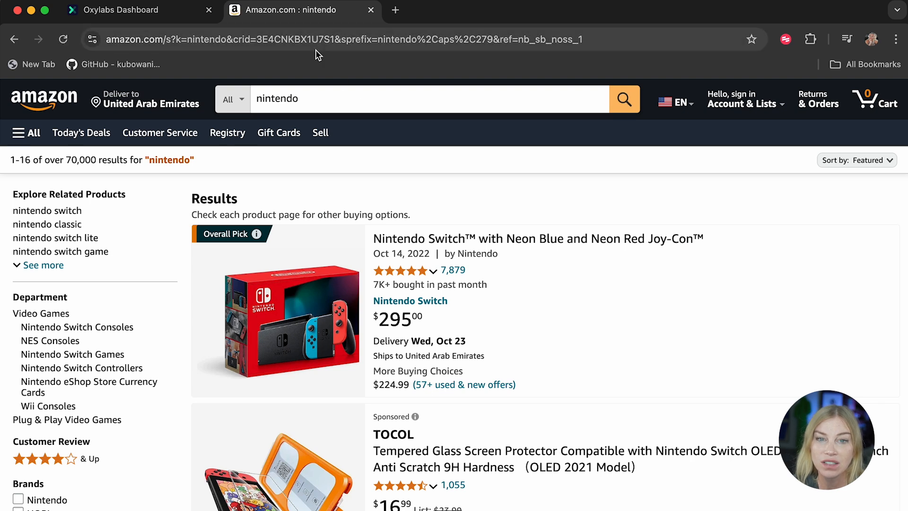
{"action": "left_click_drag", "start_coordinate": [226, 42], "coordinate": [75, 48]}
{"action": "key", "text": "super+c"}
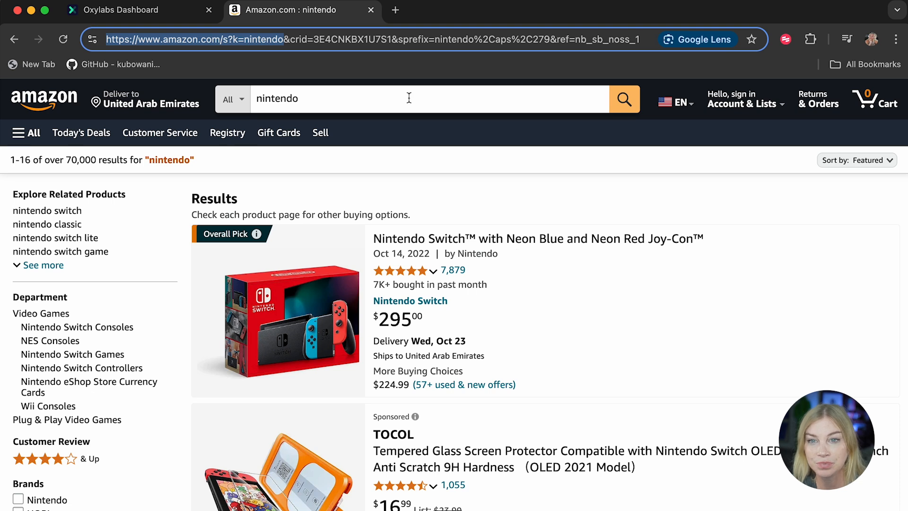
{"action": "key", "text": "shift+End"}
{"action": "key", "text": "Delete"}
{"action": "key", "text": "Return"}
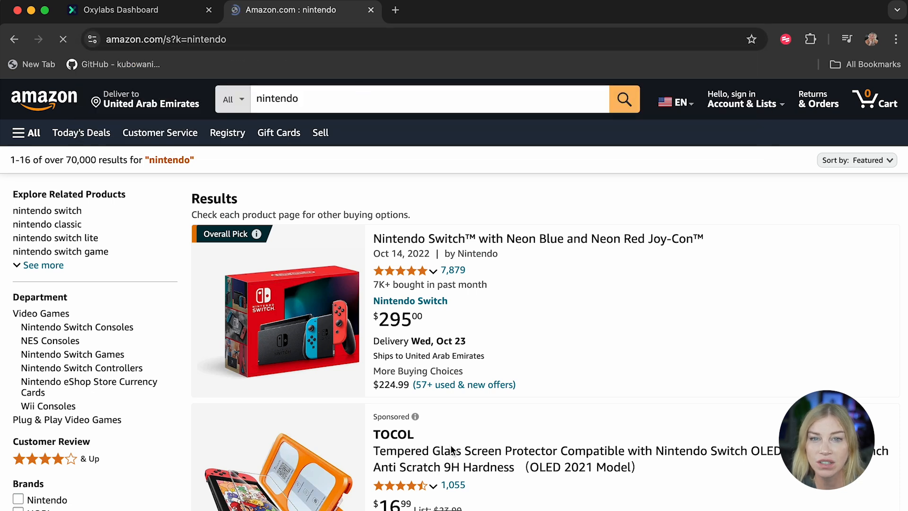
Step: Scroll through the nintendo search results down to the pagination and back
{"action": "scroll", "coordinate": [450, 441], "scroll_direction": "down", "scroll_amount": 1}
{"action": "scroll", "coordinate": [453, 447], "scroll_direction": "down", "scroll_amount": 20}
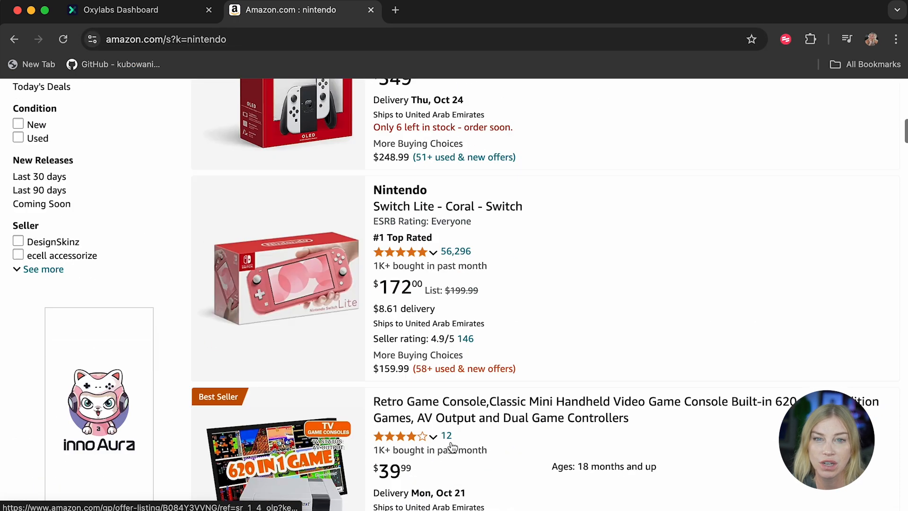
{"action": "scroll", "coordinate": [453, 447], "scroll_direction": "down", "scroll_amount": 8}
{"action": "scroll", "coordinate": [453, 447], "scroll_direction": "up", "scroll_amount": 15}
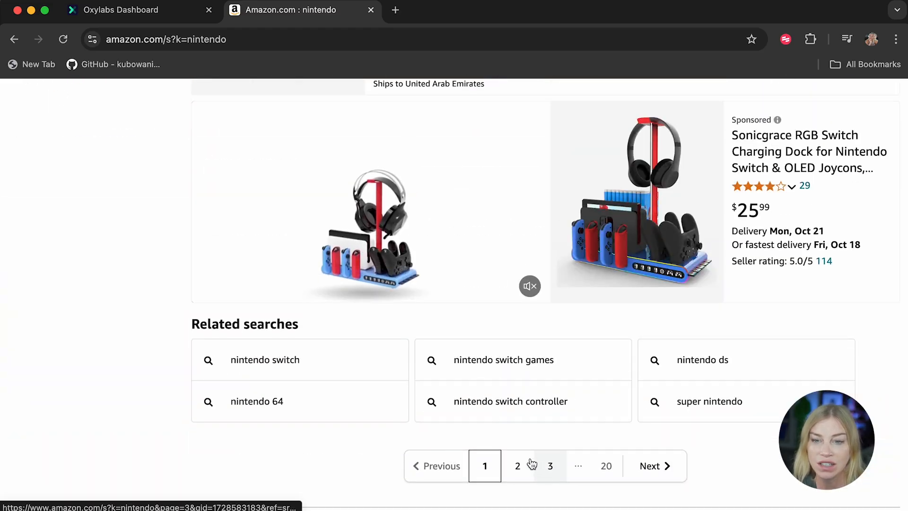
{"action": "scroll", "coordinate": [430, 230], "scroll_direction": "up", "scroll_amount": 20}
{"action": "scroll", "coordinate": [429, 226], "scroll_direction": "up", "scroll_amount": 10}
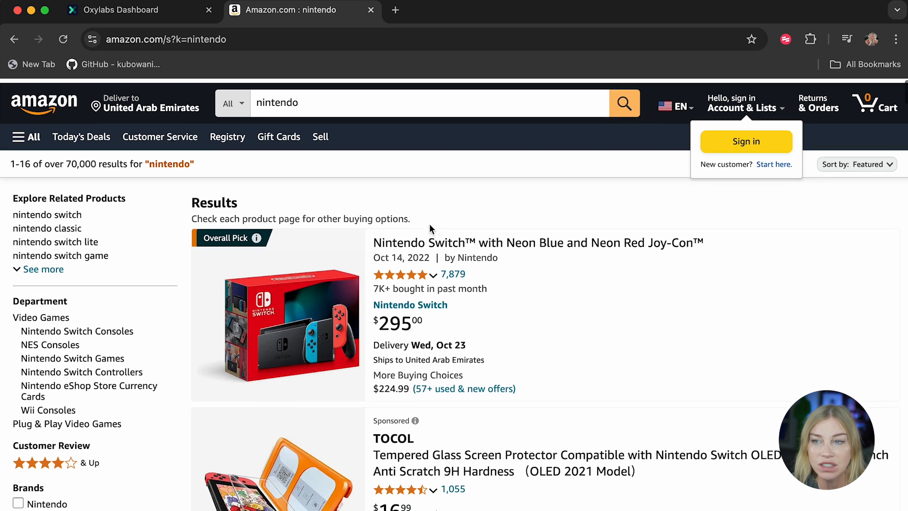
Step: Back in the playground, paste the Amazon search URL as the URL to scrape
{"action": "left_click", "coordinate": [172, 10]}
{"action": "left_click", "coordinate": [403, 257]}
{"action": "key", "text": "super+v"}
Step: Describe the requirements as "Scrape provided url using desktop agent and united states as the location and please get first 3 pages"
{"action": "left_click", "coordinate": [406, 328]}
{"action": "type", "text": "Scra"}
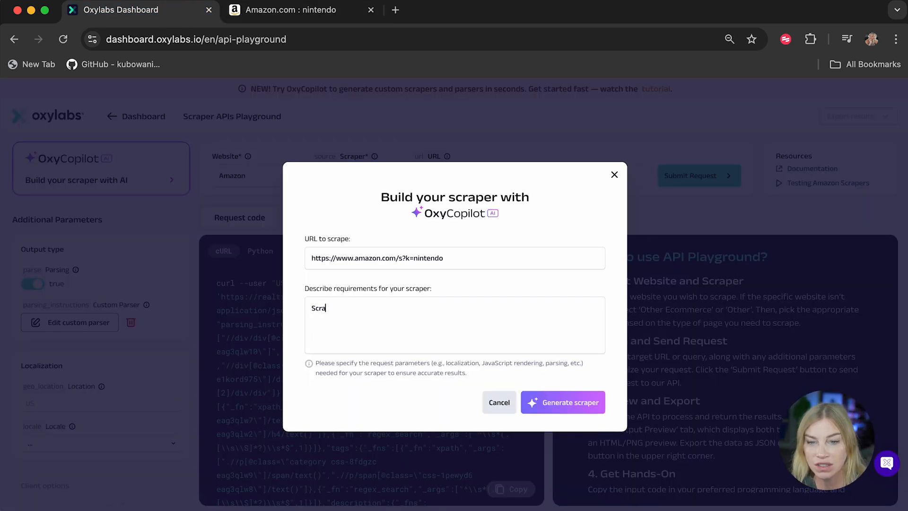
{"action": "type", "text": "pe provided url"}
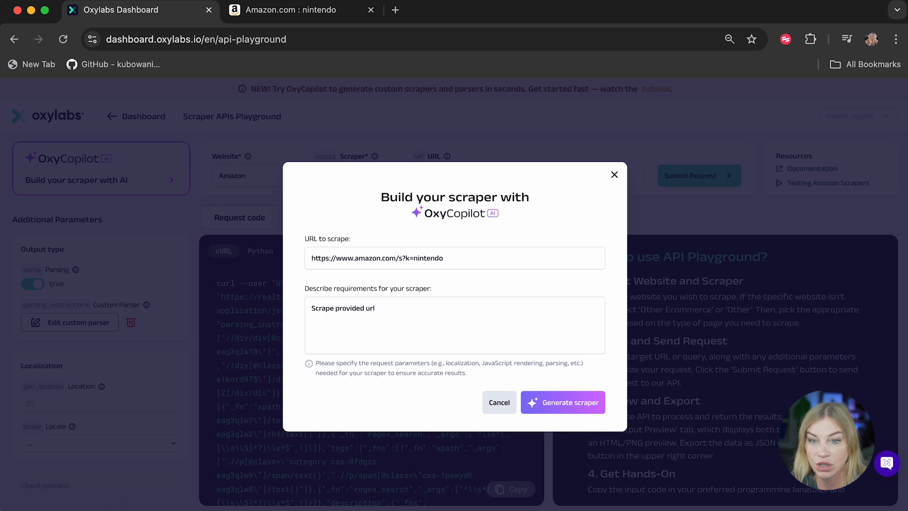
{"action": "type", "text": " using"}
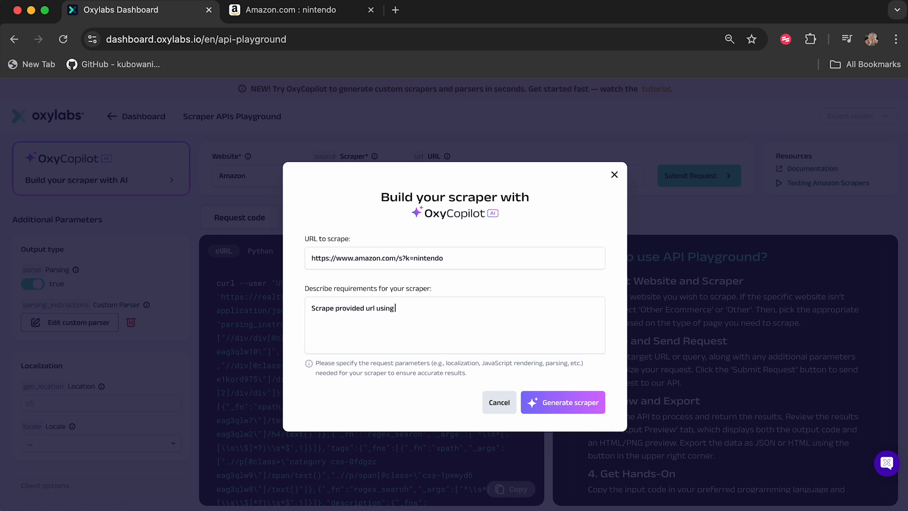
{"action": "type", "text": " desktop agent"}
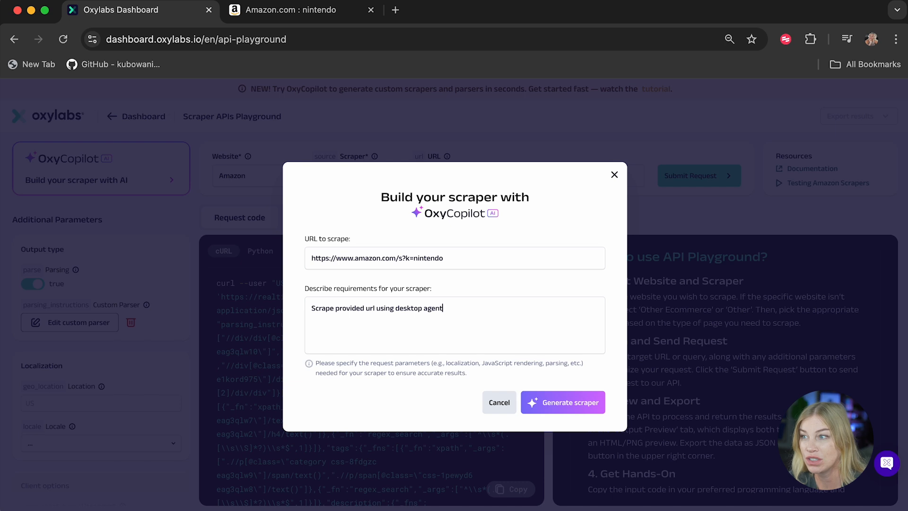
{"action": "type", "text": " and united"}
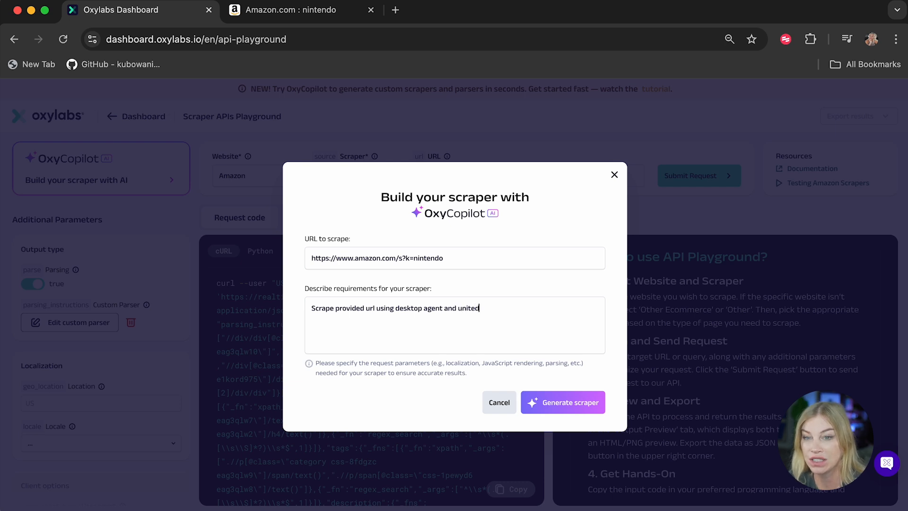
{"action": "type", "text": " states as the l"}
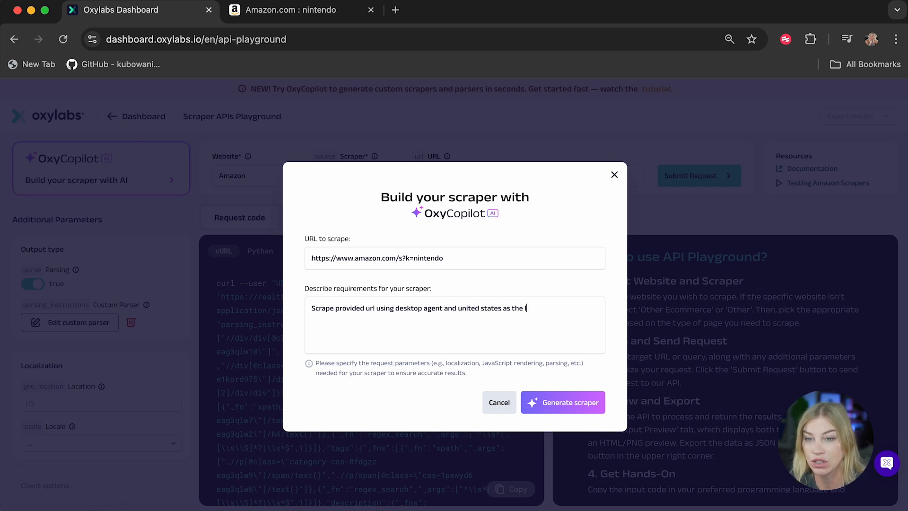
{"action": "type", "text": "ocation"}
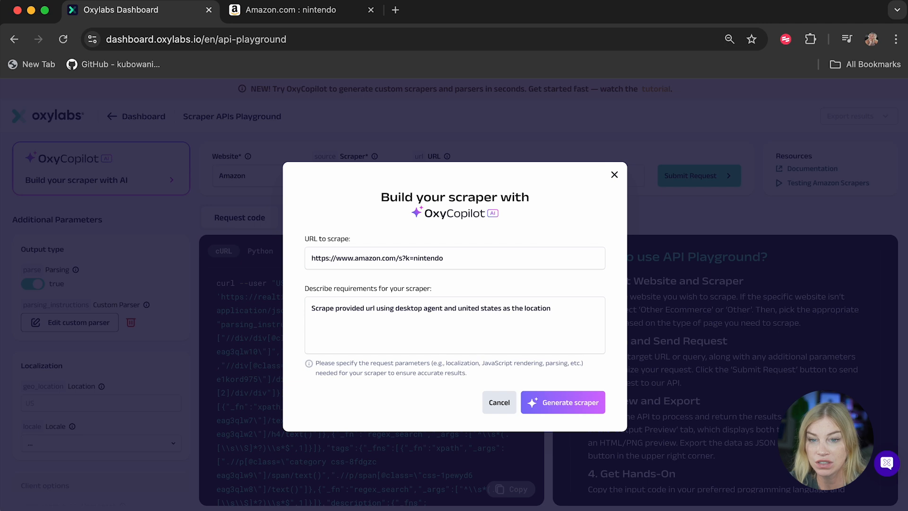
{"action": "type", "text": " and ple"}
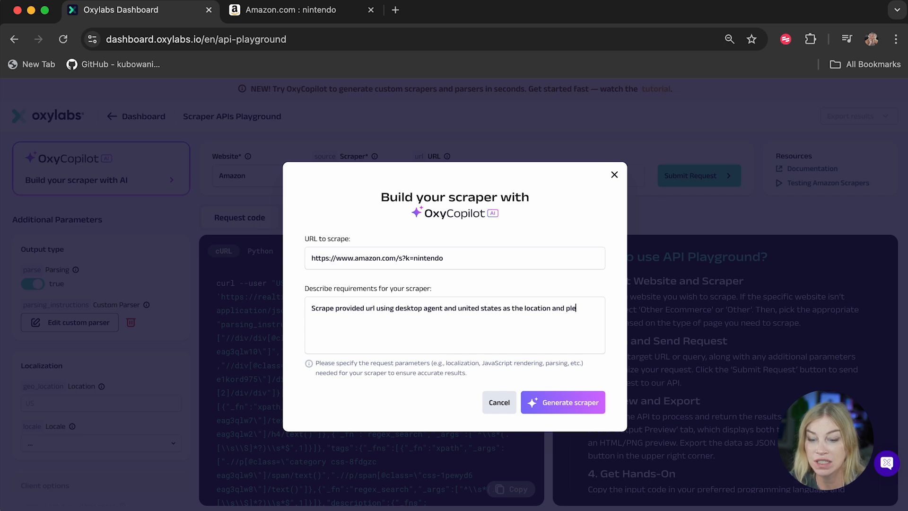
{"action": "type", "text": "ase get first 3 pages"}
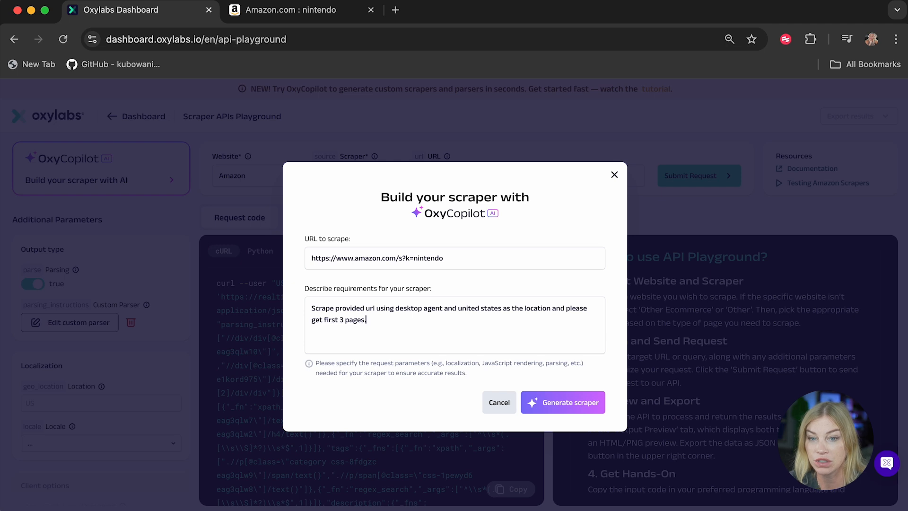
Step: Generate the Amazon scraper and review the resulting parameters
{"action": "left_click", "coordinate": [581, 399]}
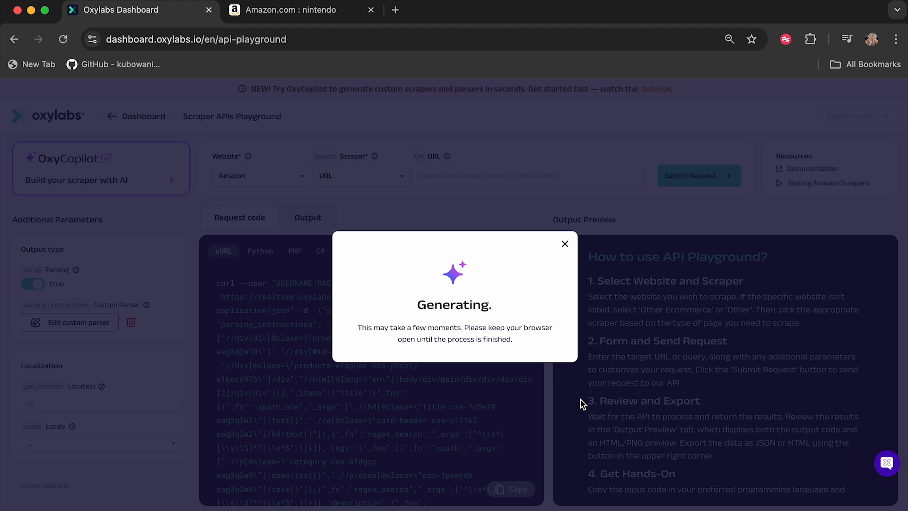
{"action": "left_click", "coordinate": [418, 395]}
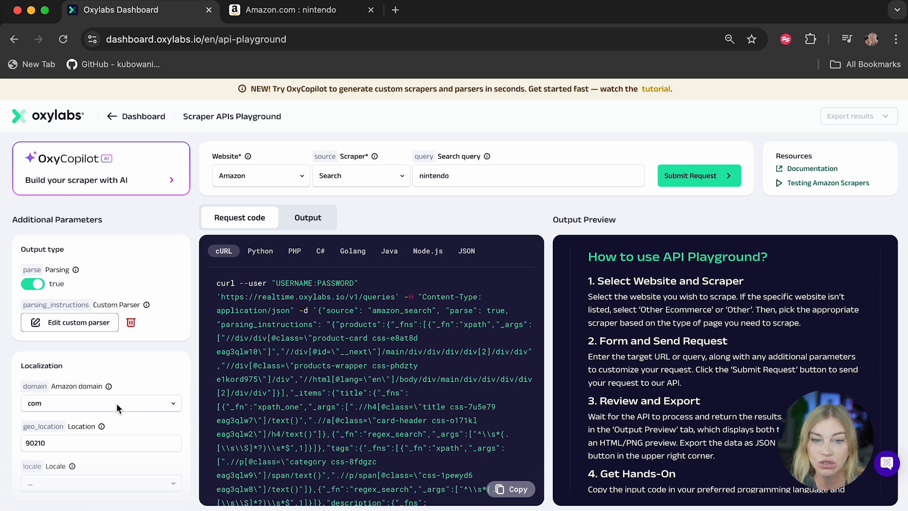
{"action": "scroll", "coordinate": [148, 360], "scroll_direction": "down", "scroll_amount": 3}
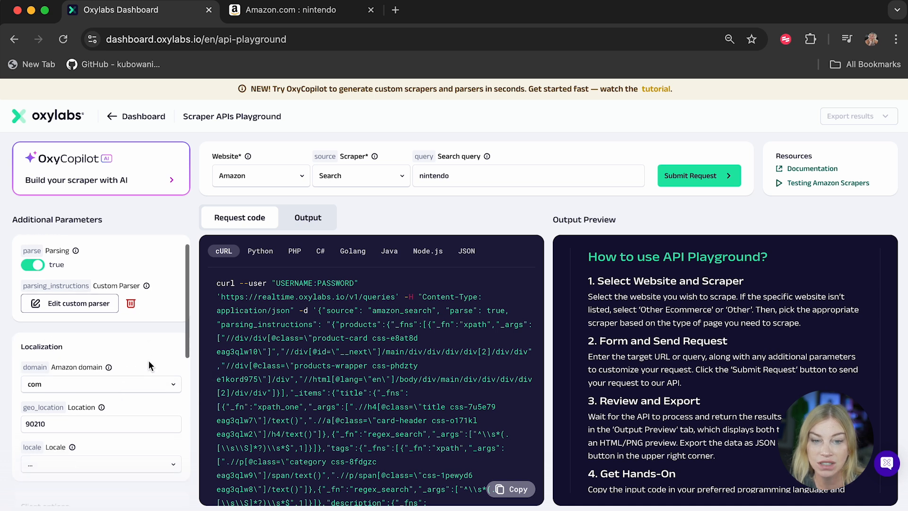
{"action": "scroll", "coordinate": [142, 365], "scroll_direction": "down", "scroll_amount": 3}
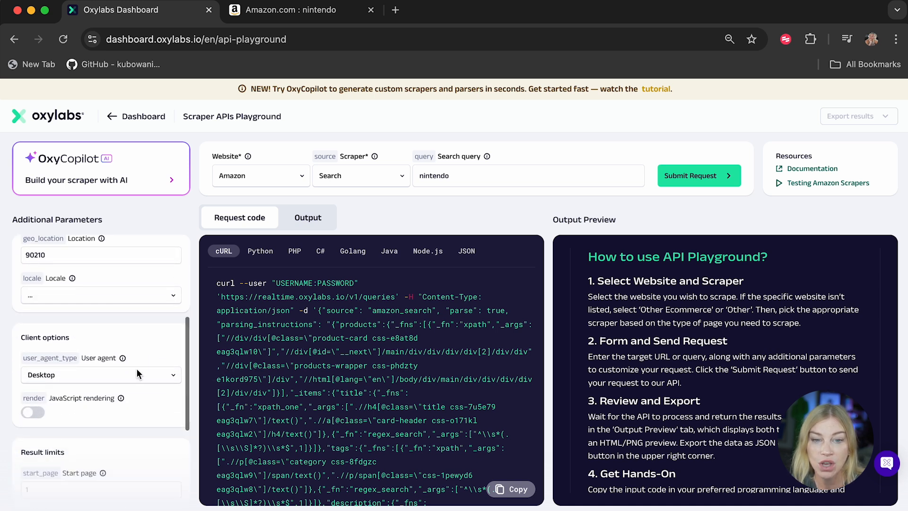
Step: Review the additional parameters and switch the request code to Node.js
{"action": "scroll", "coordinate": [134, 430], "scroll_direction": "down", "scroll_amount": 1}
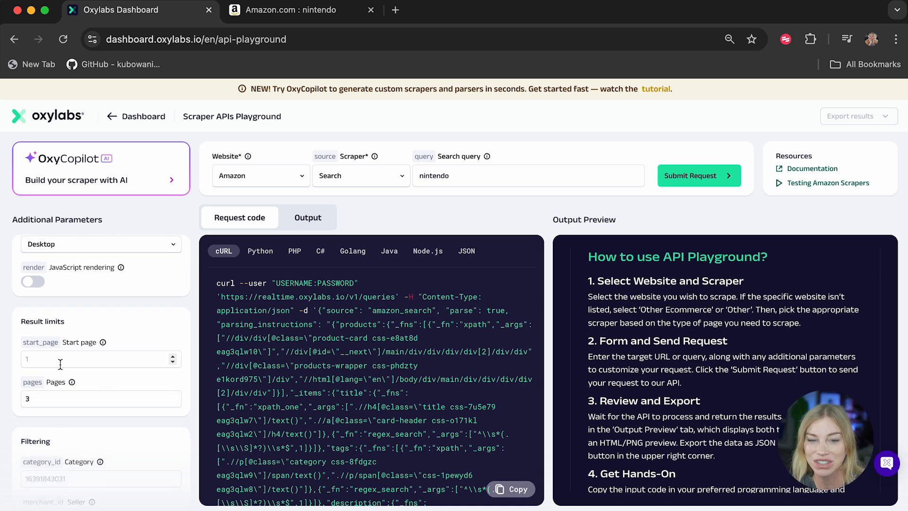
{"action": "scroll", "coordinate": [149, 329], "scroll_direction": "up", "scroll_amount": 5}
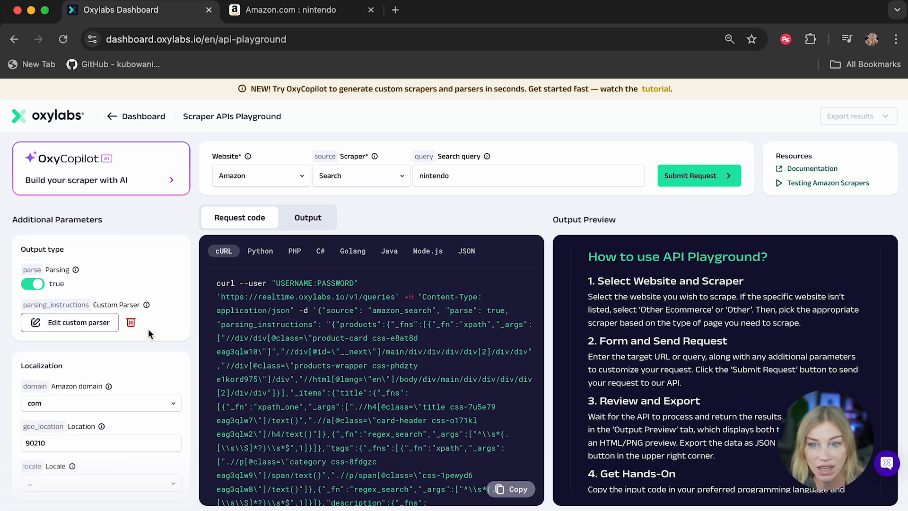
{"action": "left_click", "coordinate": [421, 253]}
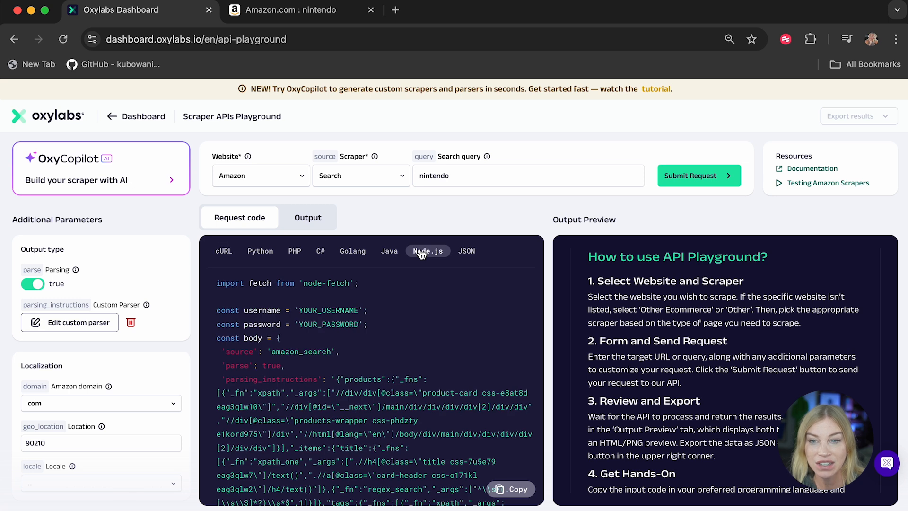
Step: Submit the Amazon search request and scroll through the parsed output results
{"action": "left_click", "coordinate": [698, 182]}
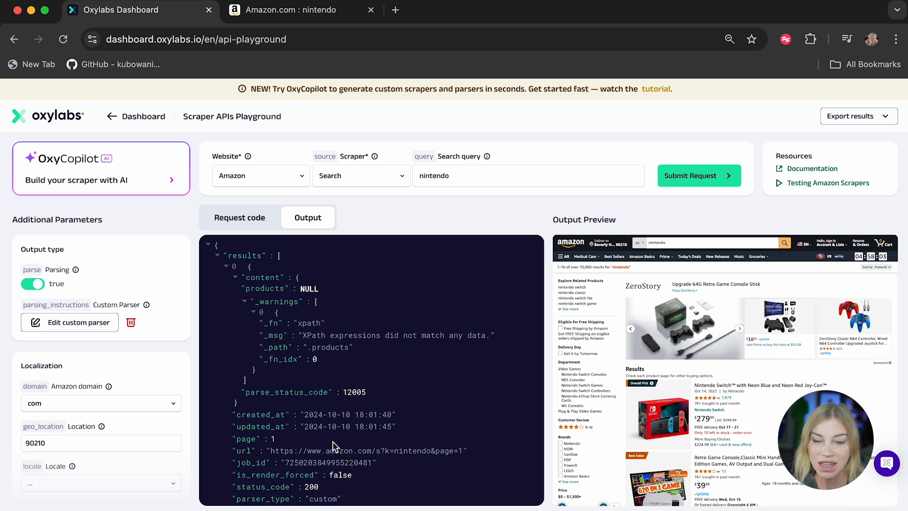
{"action": "scroll", "coordinate": [285, 438], "scroll_direction": "down", "scroll_amount": 10}
{"action": "scroll", "coordinate": [312, 442], "scroll_direction": "down", "scroll_amount": 5}
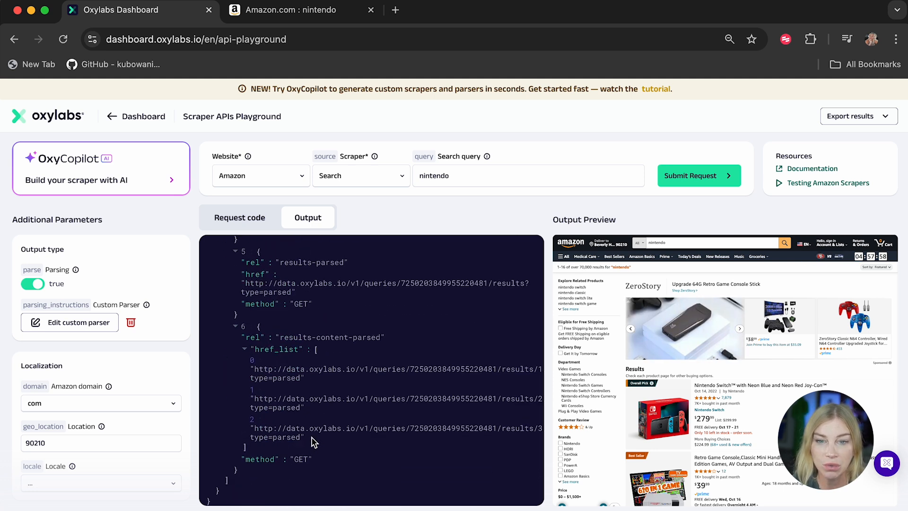
{"action": "scroll", "coordinate": [312, 442], "scroll_direction": "down", "scroll_amount": 5}
{"action": "scroll", "coordinate": [312, 442], "scroll_direction": "up", "scroll_amount": 10}
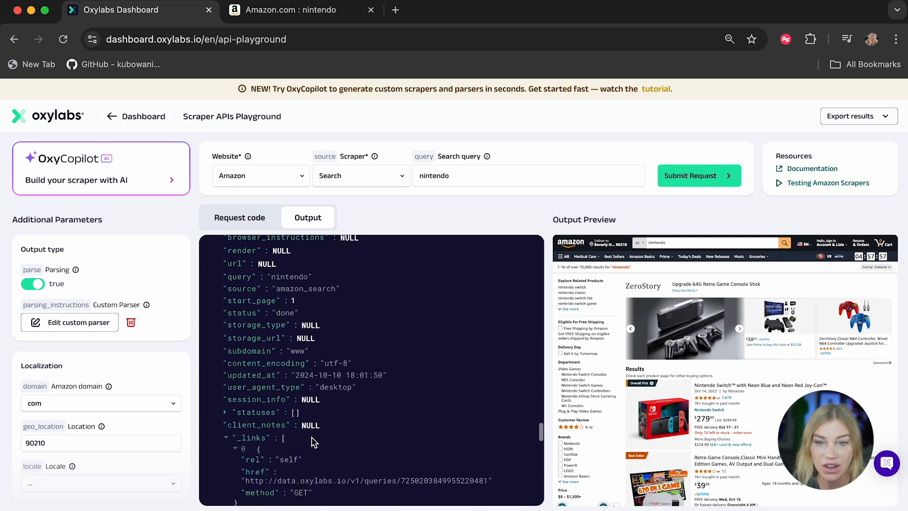
{"action": "scroll", "coordinate": [312, 443], "scroll_direction": "up", "scroll_amount": 10}
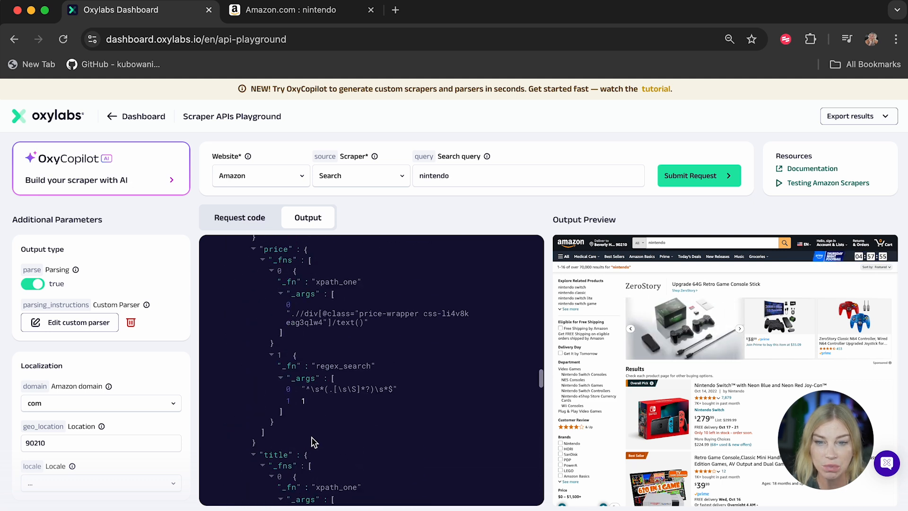
{"action": "scroll", "coordinate": [312, 442], "scroll_direction": "up", "scroll_amount": 10}
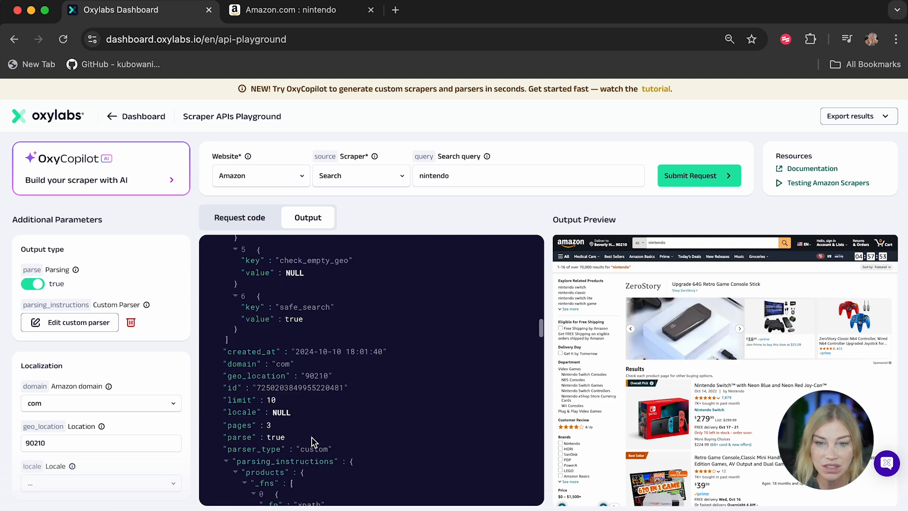
{"action": "left_click", "coordinate": [259, 427]}
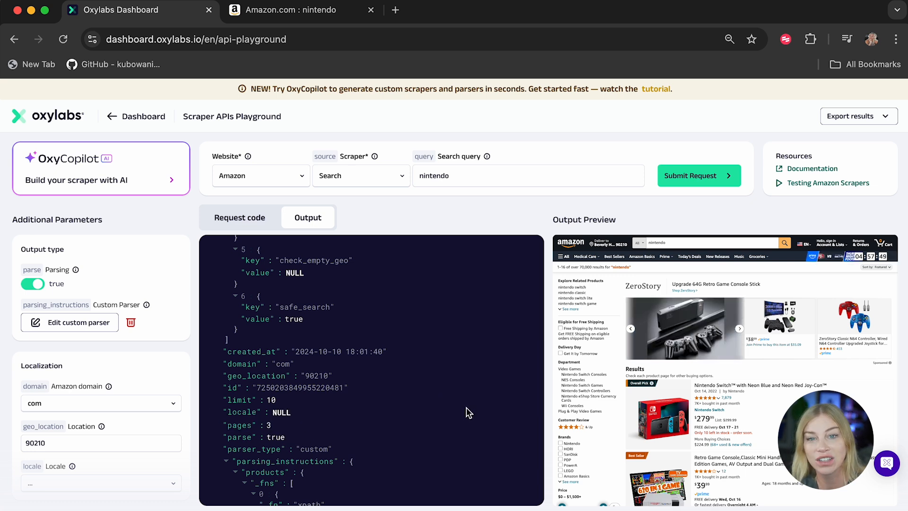
Step: Copy the Node.js request code for the Amazon scraper
{"action": "left_click", "coordinate": [240, 217]}
{"action": "left_click", "coordinate": [428, 254]}
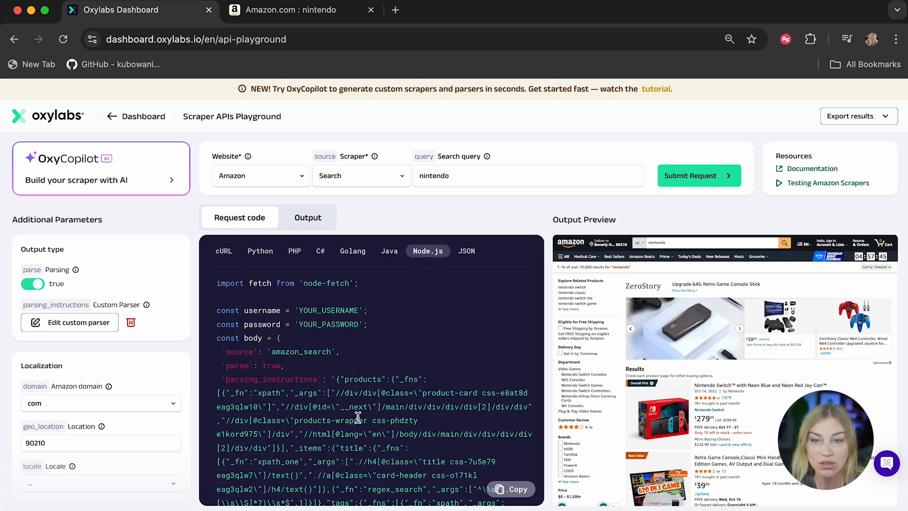
{"action": "left_click_drag", "start_coordinate": [336, 379], "coordinate": [439, 434]}
{"action": "scroll", "coordinate": [439, 435], "scroll_direction": "up", "scroll_amount": 1}
{"action": "left_click", "coordinate": [428, 345]}
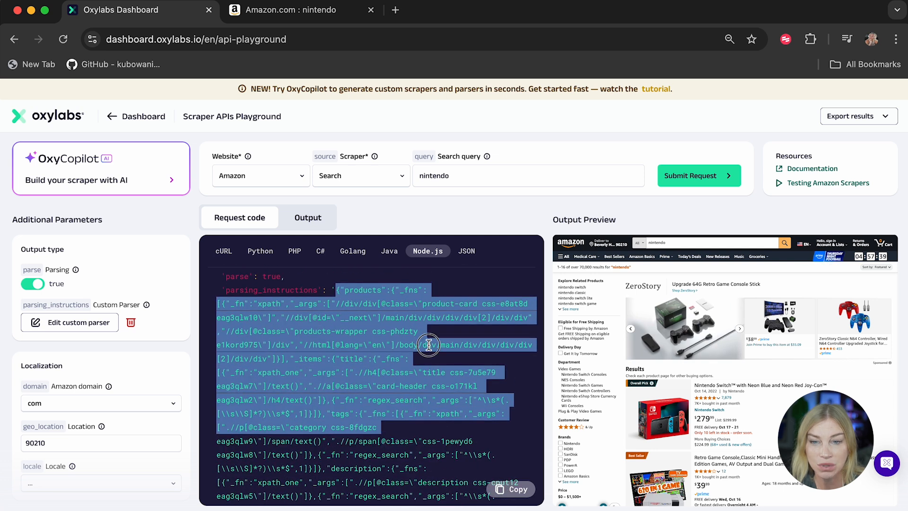
{"action": "scroll", "coordinate": [428, 345], "scroll_direction": "up", "scroll_amount": 3}
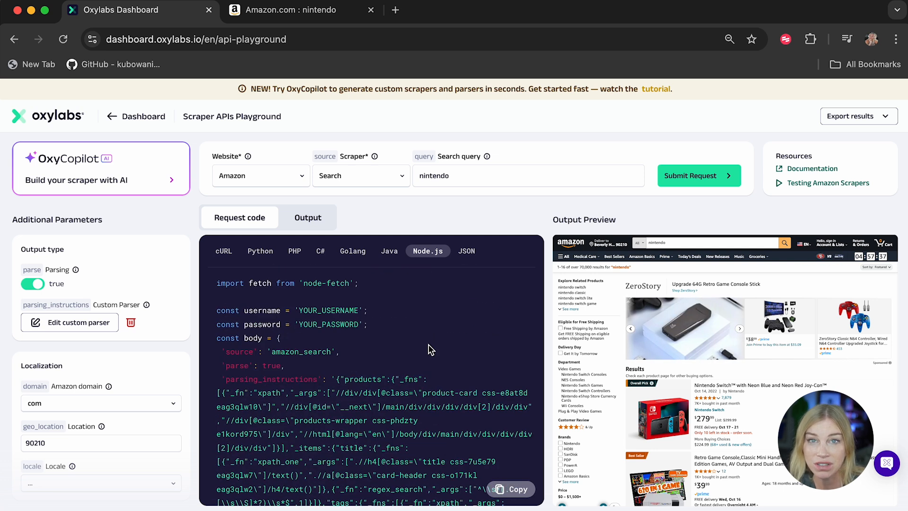
{"action": "left_click", "coordinate": [518, 495]}
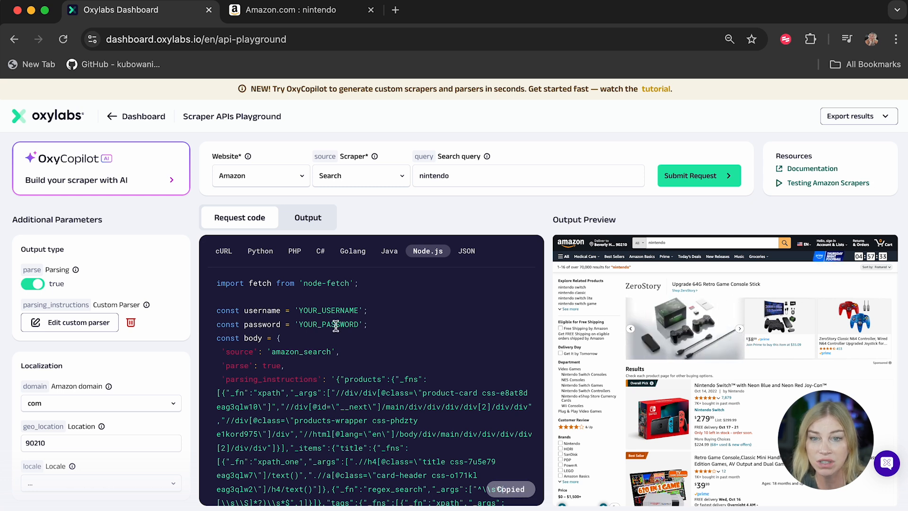
{"action": "left_click", "coordinate": [314, 219]}
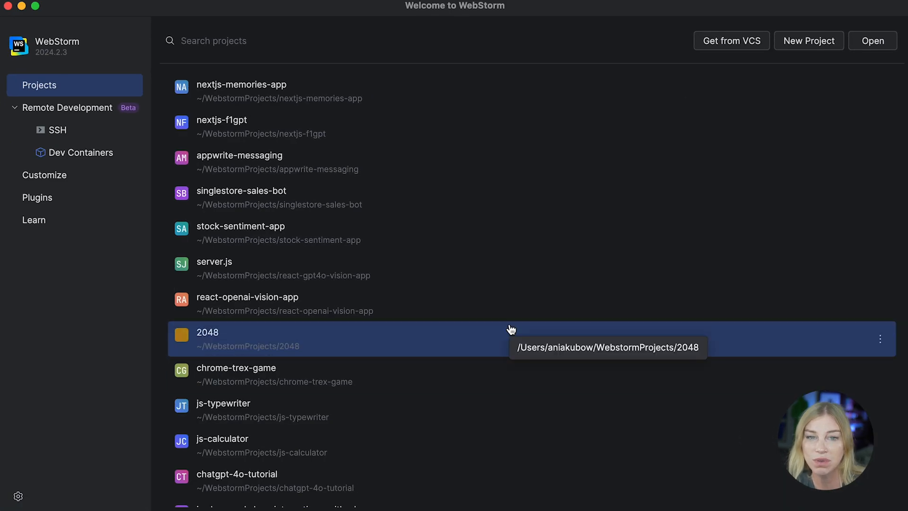
Step: Switch to WebStorm and create a new Node.js project named scraper-project
{"action": "left_click", "coordinate": [798, 45]}
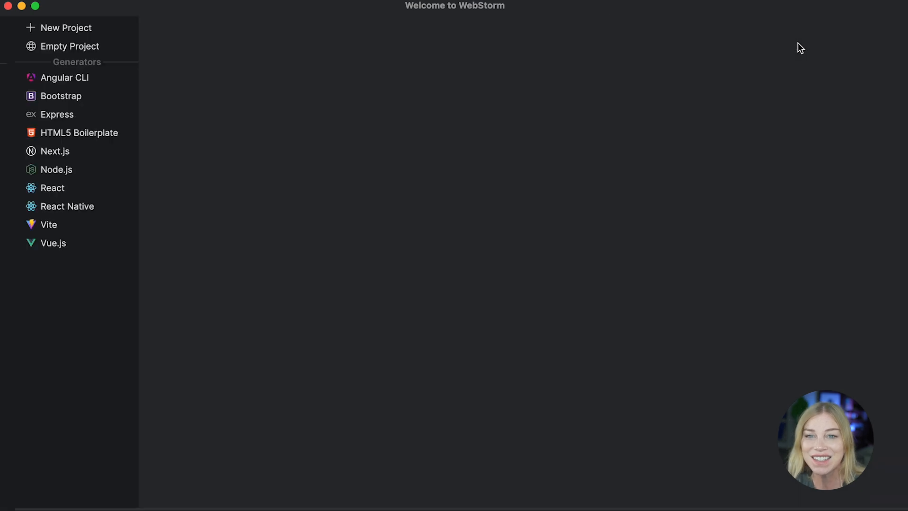
{"action": "left_click", "coordinate": [43, 170]}
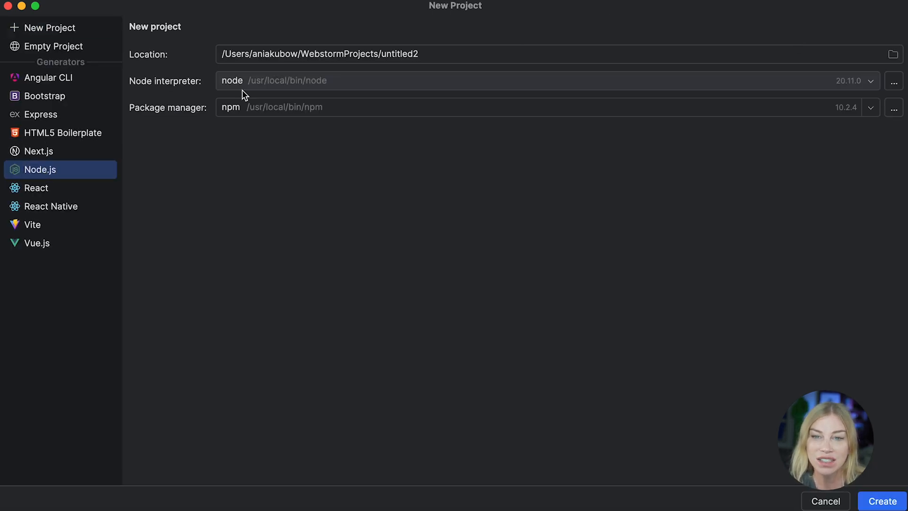
{"action": "left_click", "coordinate": [396, 54]}
{"action": "double_click", "coordinate": [383, 54]}
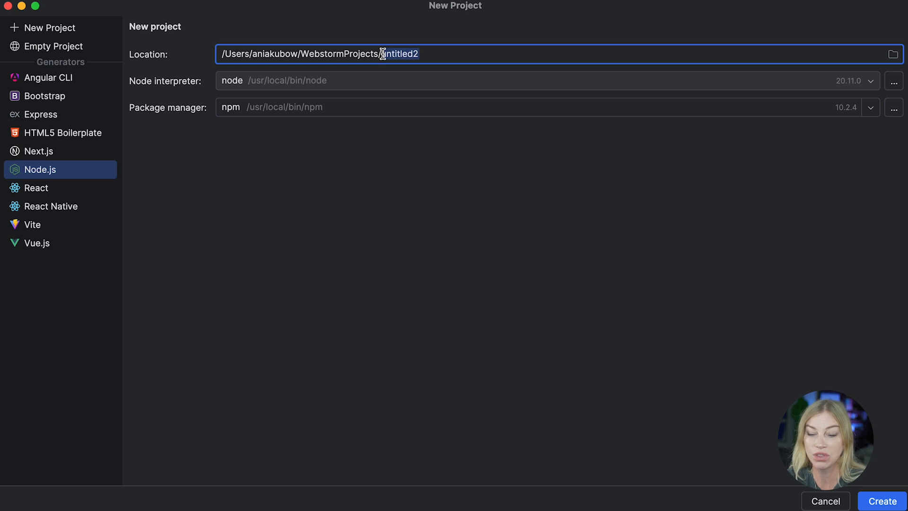
{"action": "type", "text": "scrap"}
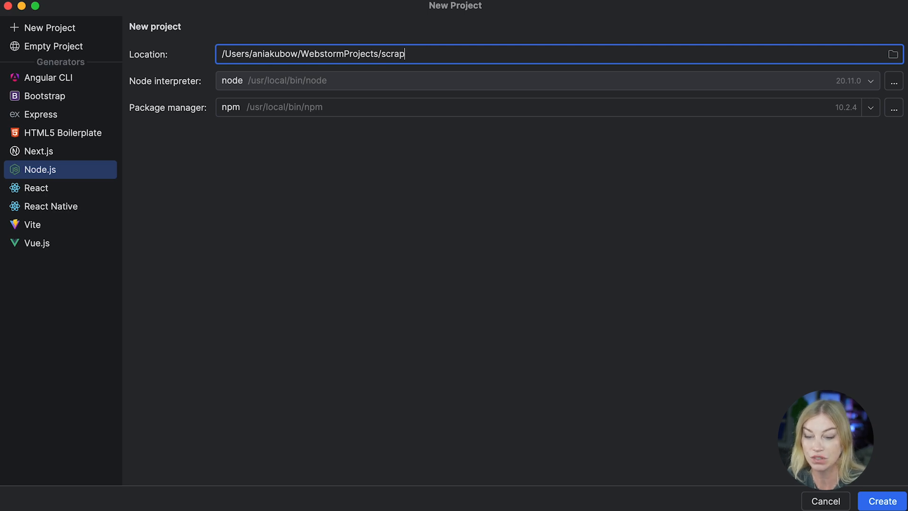
{"action": "type", "text": "er-project"}
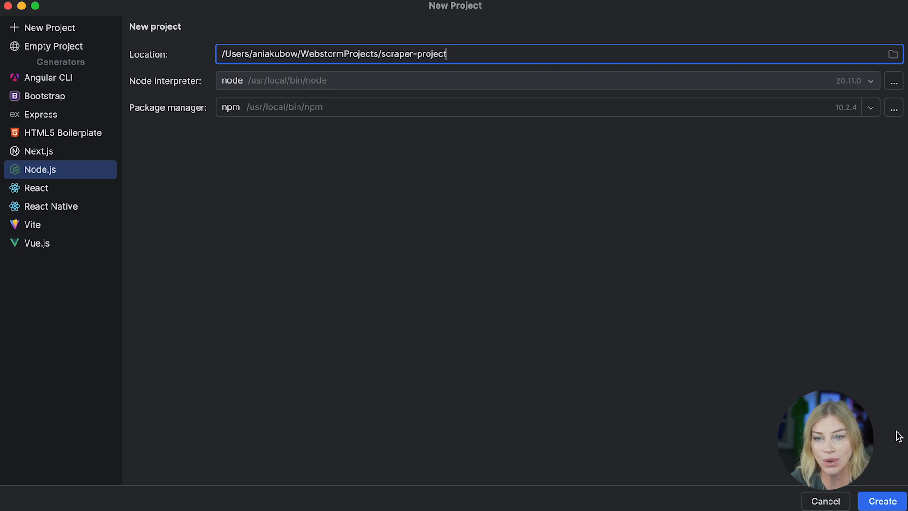
{"action": "left_click", "coordinate": [889, 501]}
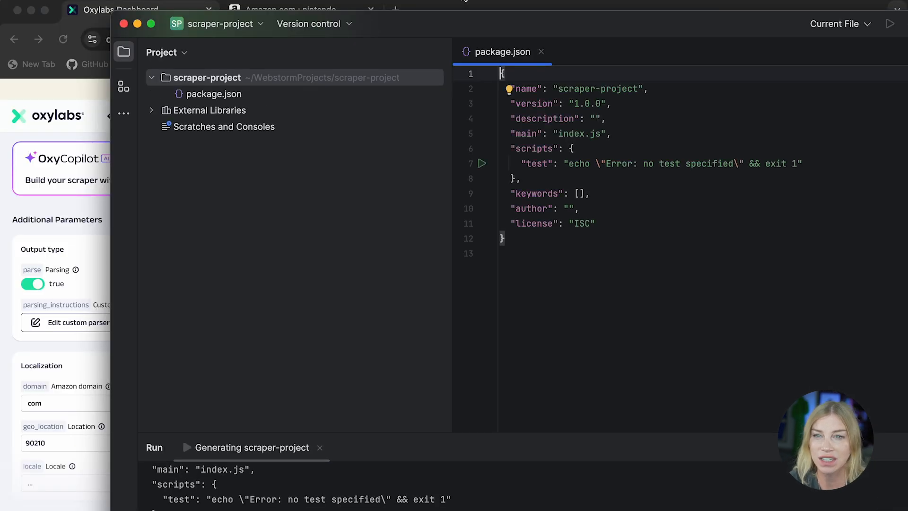
Step: Create a new JavaScript file named index.js in the project, matching package.json's main entry
{"action": "double_click", "coordinate": [426, 24]}
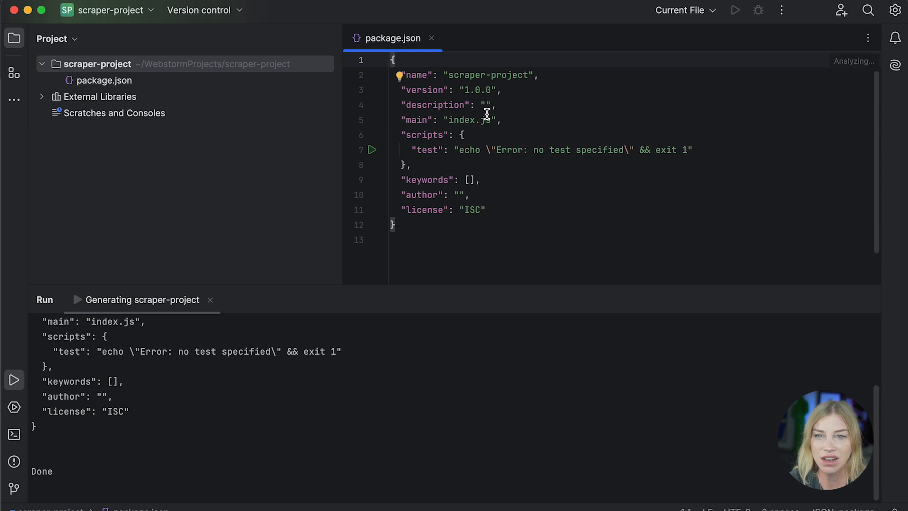
{"action": "left_click_drag", "start_coordinate": [416, 240], "coordinate": [367, 50]}
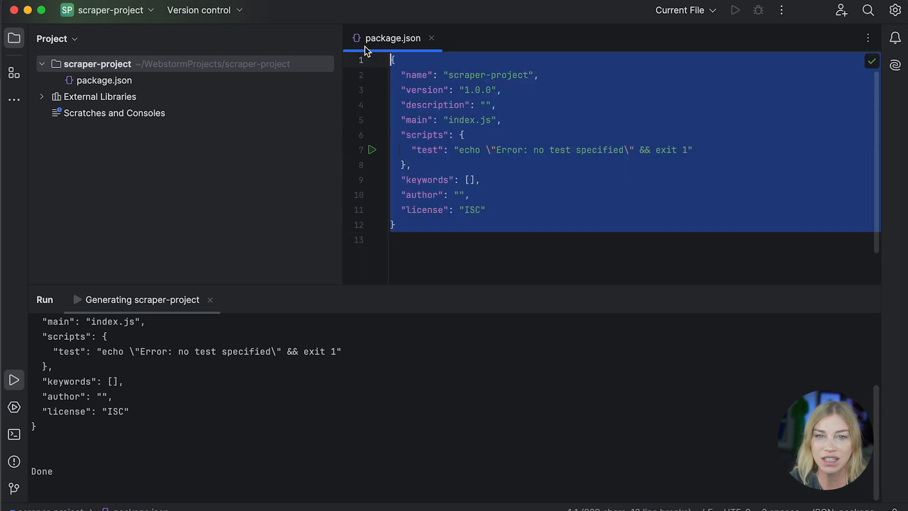
{"action": "left_click", "coordinate": [107, 81]}
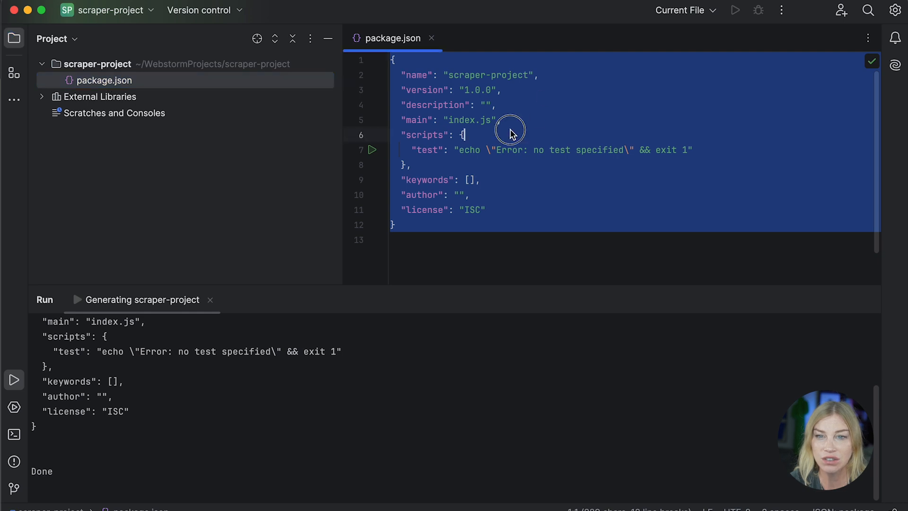
{"action": "left_click", "coordinate": [504, 121]}
{"action": "key", "text": "shift+super+Left"}
{"action": "key", "text": "shift+super+Left"}
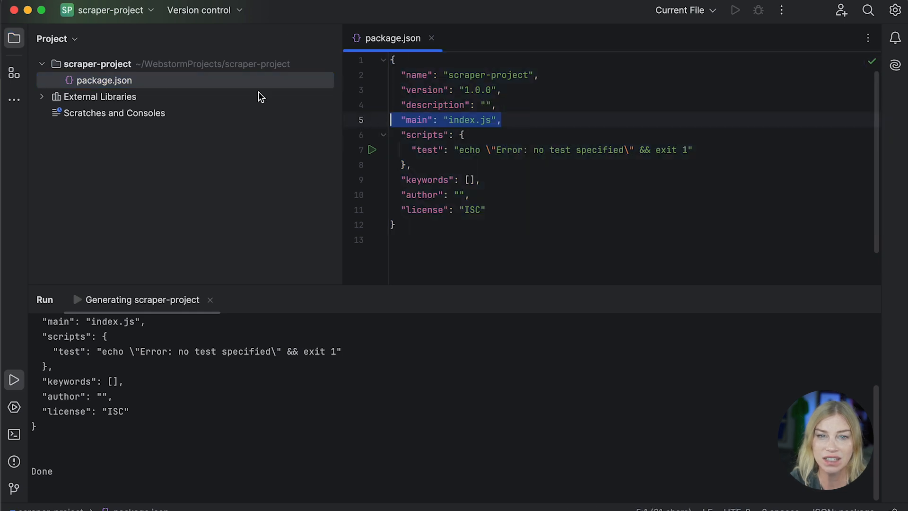
{"action": "right_click", "coordinate": [124, 80]}
{"action": "mouse_move", "coordinate": [203, 88]}
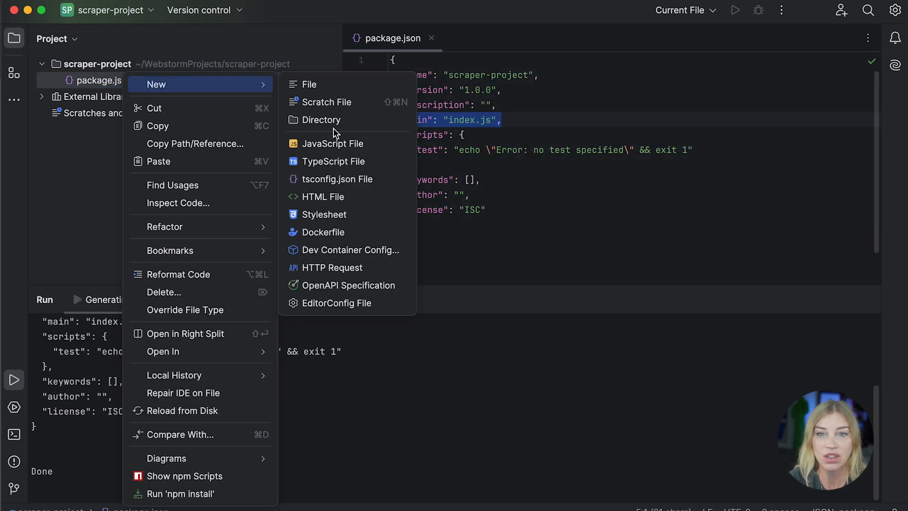
{"action": "left_click", "coordinate": [335, 143]}
{"action": "type", "text": "index.js"}
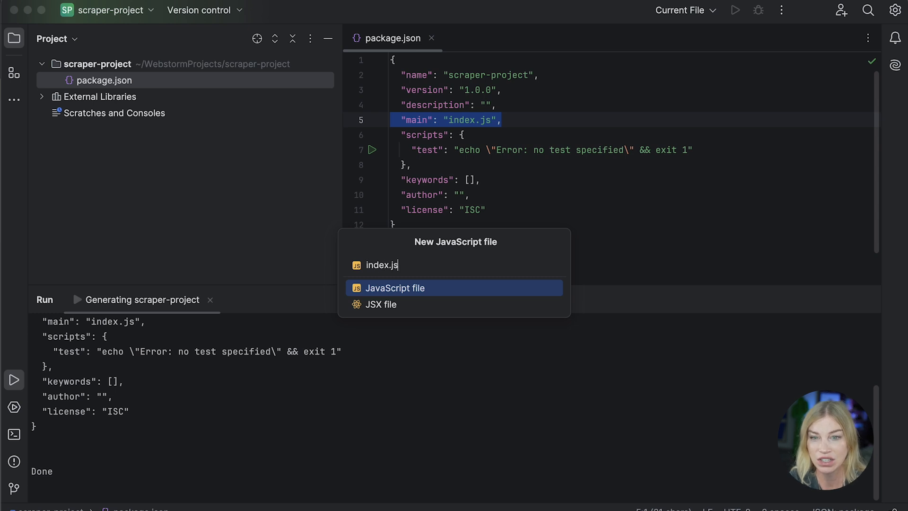
{"action": "key", "text": "Return"}
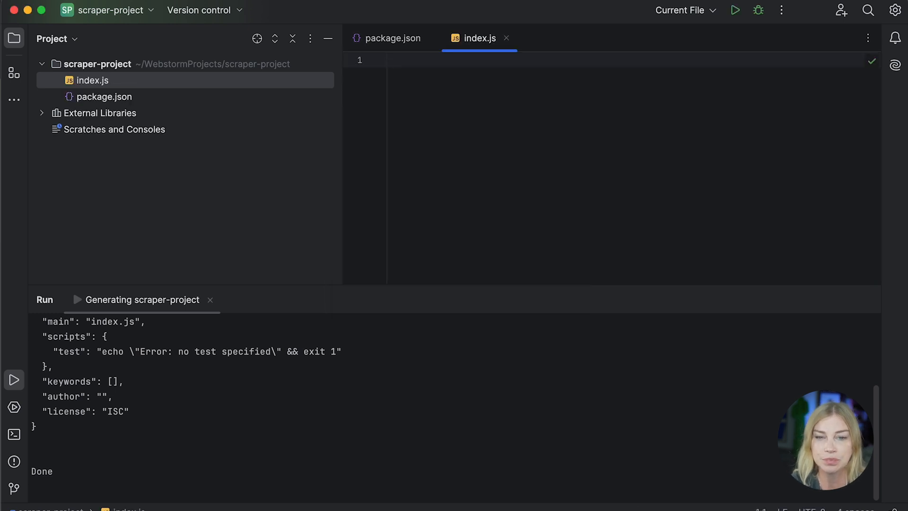
Step: Paste the copied request code into index.js and copy the node-fetch module name
{"action": "key", "text": "super+v"}
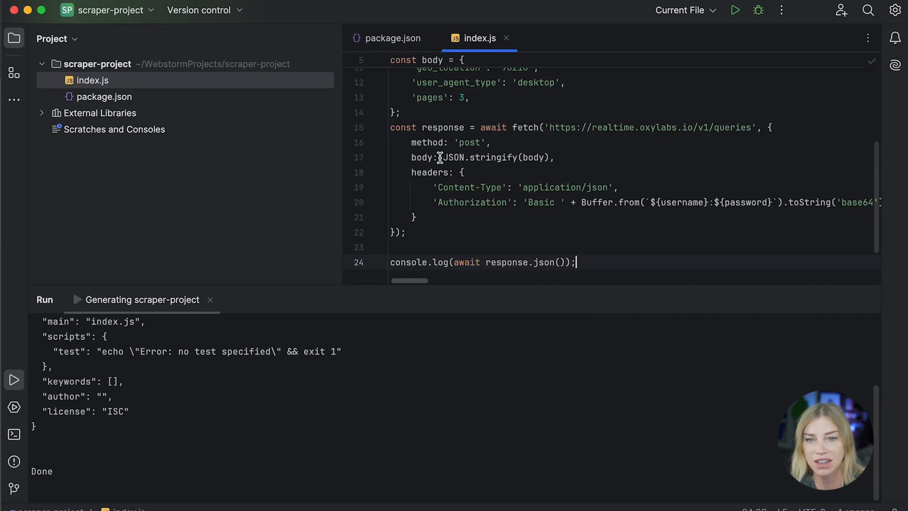
{"action": "left_click_drag", "start_coordinate": [129, 284], "coordinate": [144, 426]}
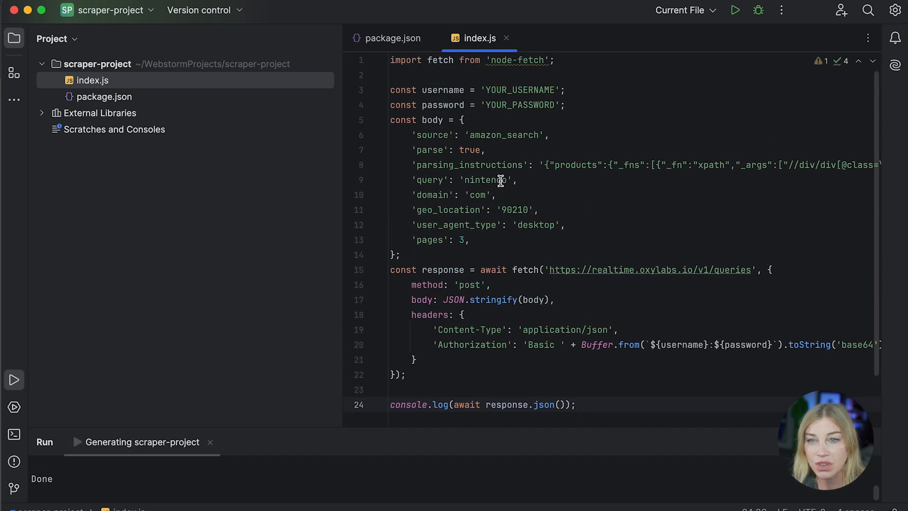
{"action": "left_click_drag", "start_coordinate": [545, 61], "coordinate": [492, 62]}
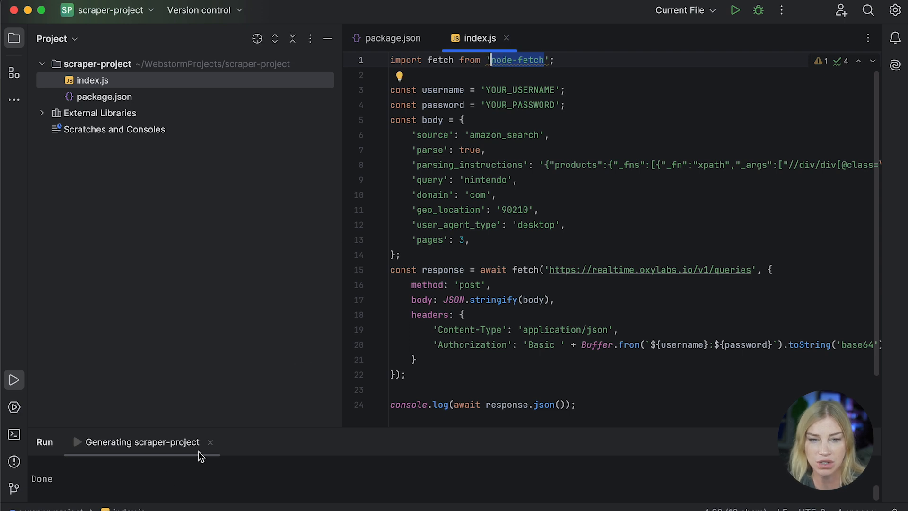
{"action": "left_click_drag", "start_coordinate": [189, 427], "coordinate": [189, 309]}
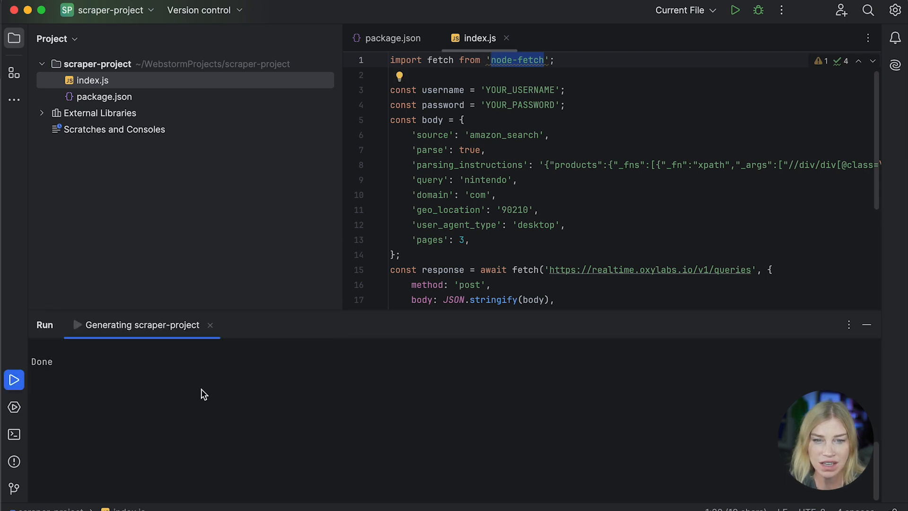
Step: Install node-fetch in the project with npm from the terminal
{"action": "key", "text": "alt+F12"}
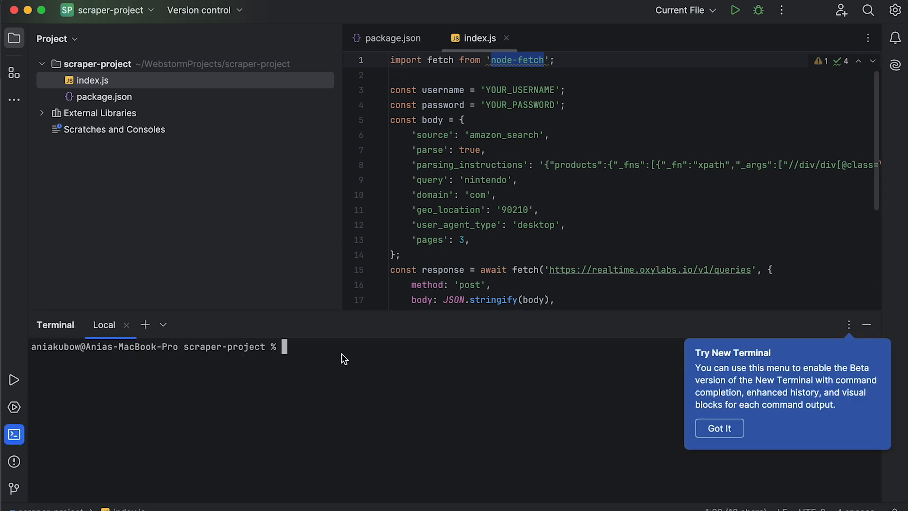
{"action": "left_click", "coordinate": [707, 429]}
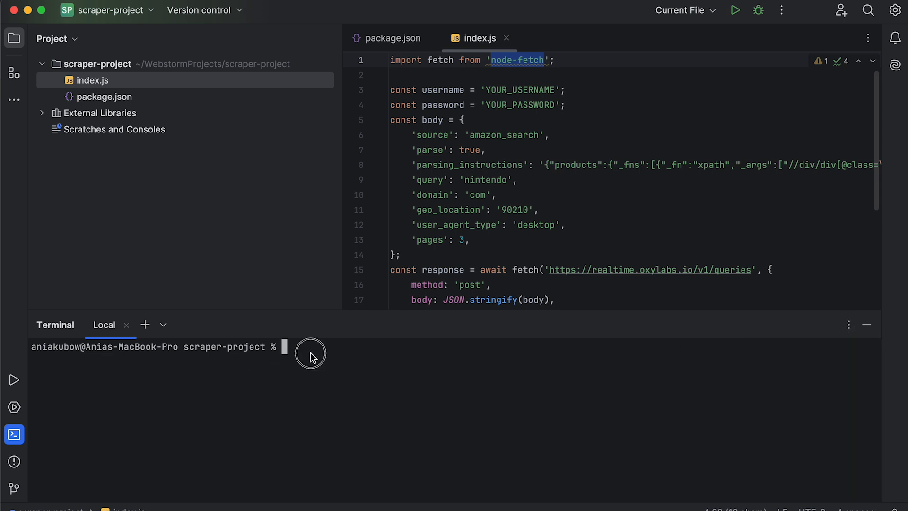
{"action": "type", "text": "npm i"}
{"action": "key", "text": "super+v"}
{"action": "key", "text": "Return"}
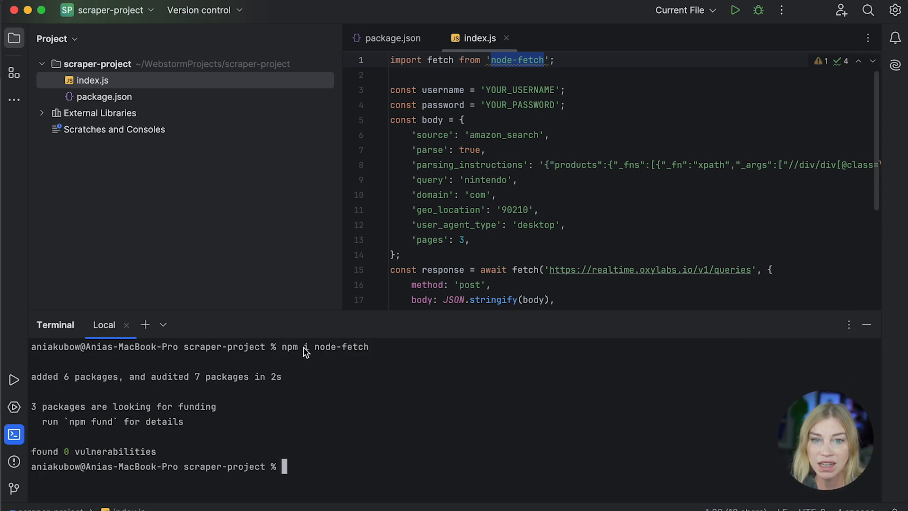
{"action": "left_click", "coordinate": [132, 104]}
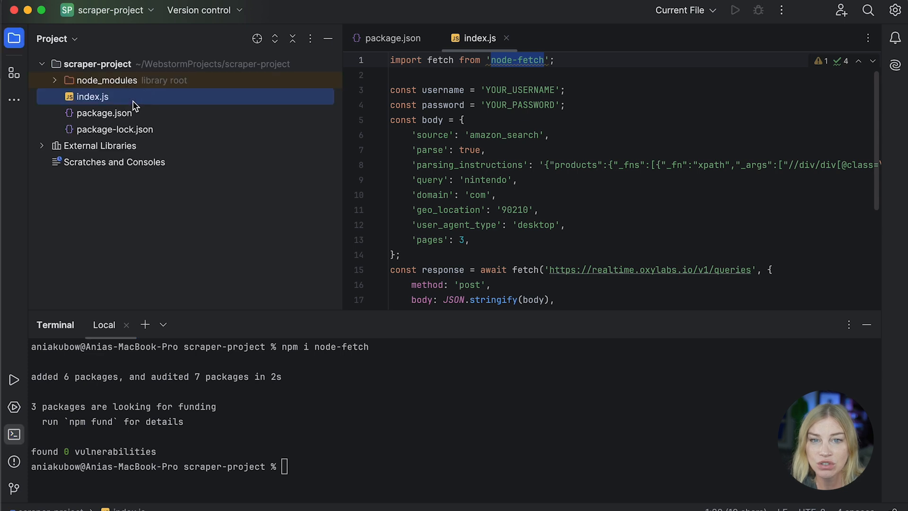
Step: Open package.json and add a "type": "module" entry below the description line
{"action": "double_click", "coordinate": [112, 116]}
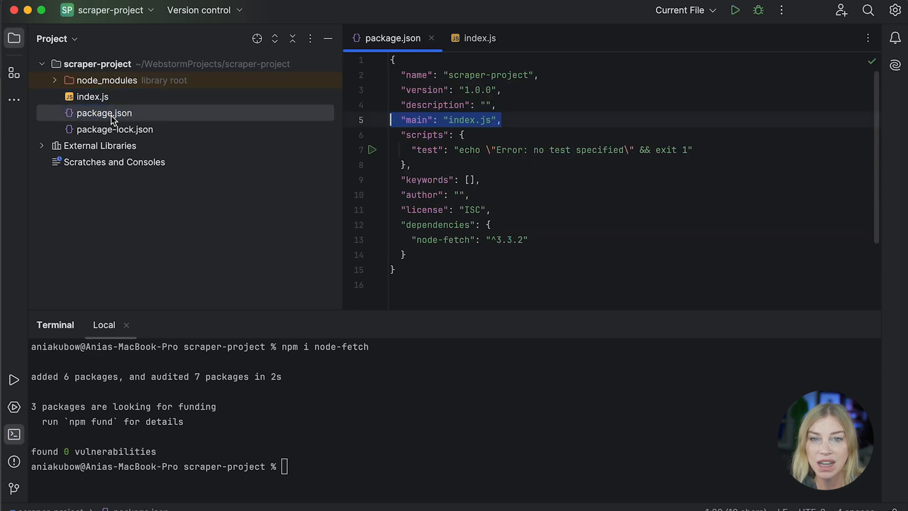
{"action": "left_click", "coordinate": [495, 225]}
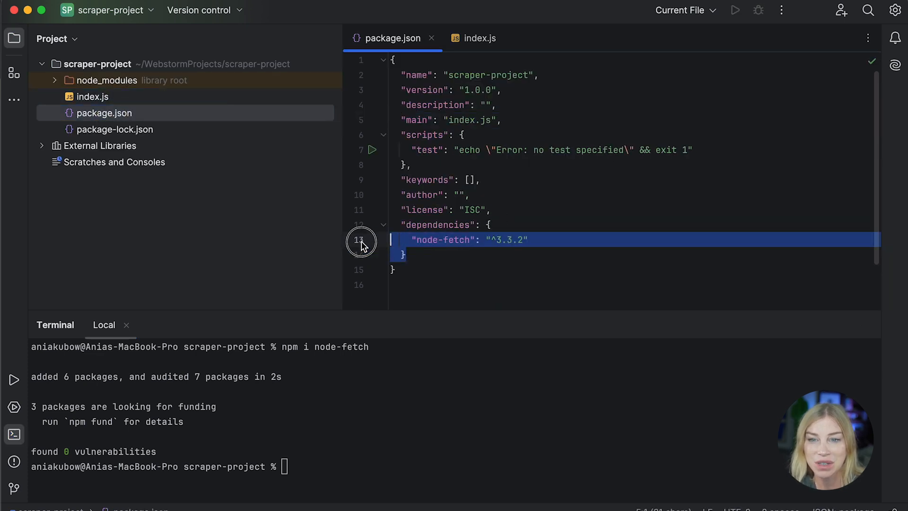
{"action": "left_click_drag", "start_coordinate": [552, 241], "coordinate": [403, 241]}
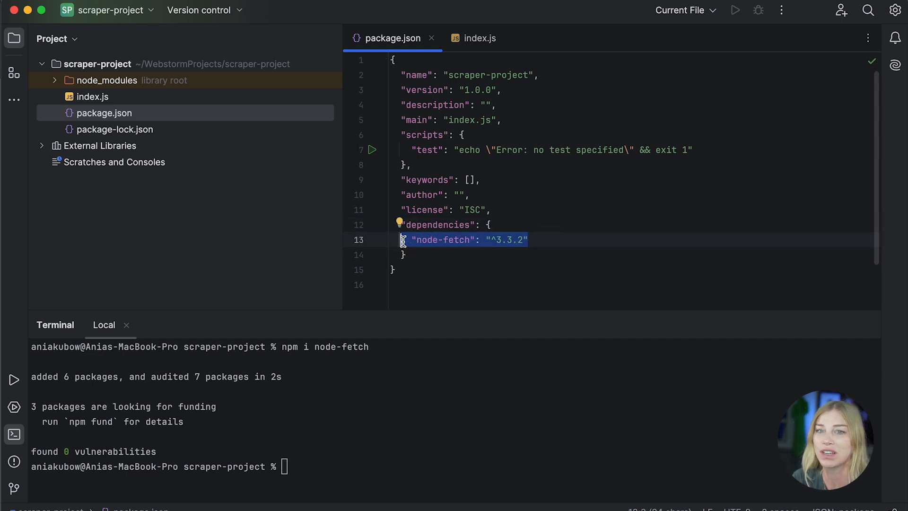
{"action": "left_click_drag", "start_coordinate": [572, 243], "coordinate": [406, 240]}
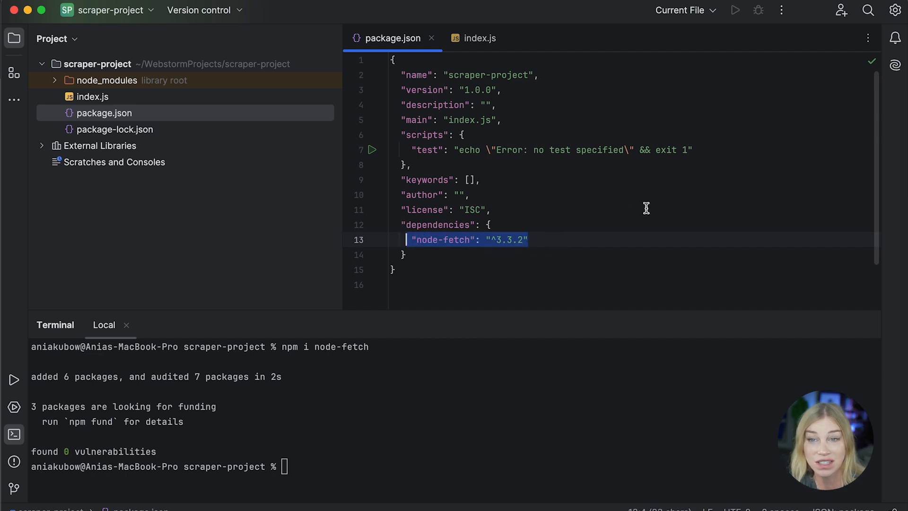
{"action": "double_click", "coordinate": [487, 47]}
{"action": "left_click", "coordinate": [223, 107]}
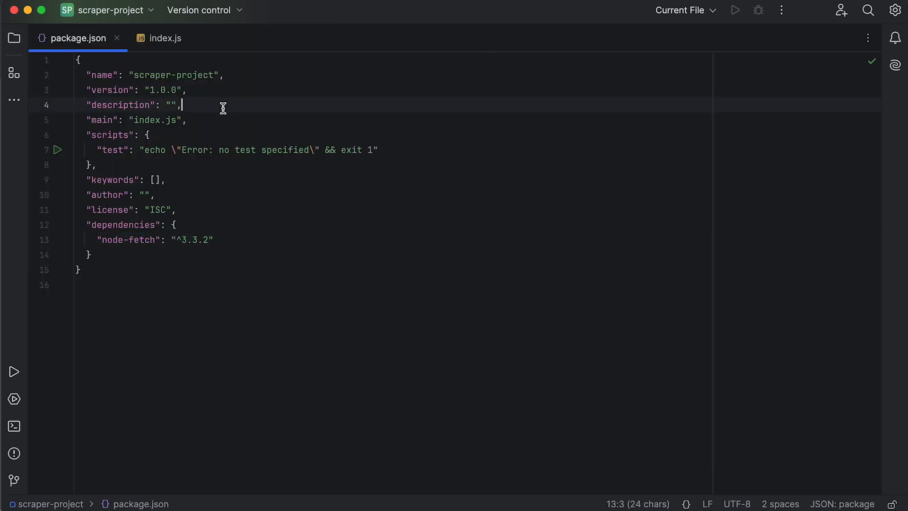
{"action": "key", "text": "Return"}
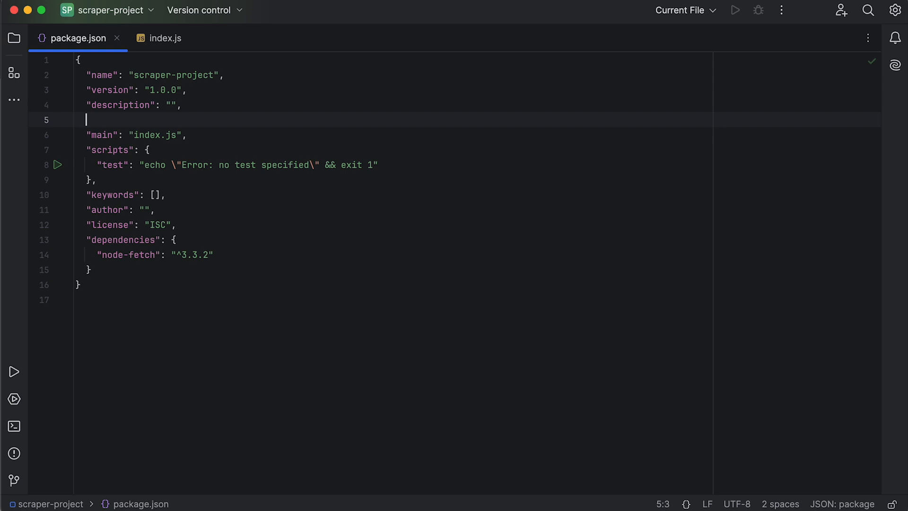
{"action": "type", "text": "\"type\""}
{"action": "type", "text": ": \"modu\","}
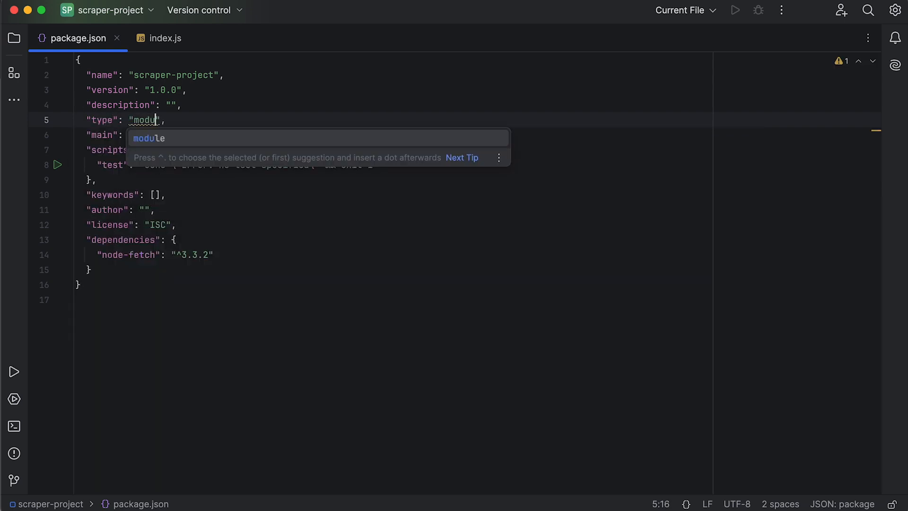
{"action": "key", "text": "Return"}
{"action": "left_click", "coordinate": [281, 150]}
{"action": "left_click", "coordinate": [192, 122]}
{"action": "key", "text": "BackSpace"}
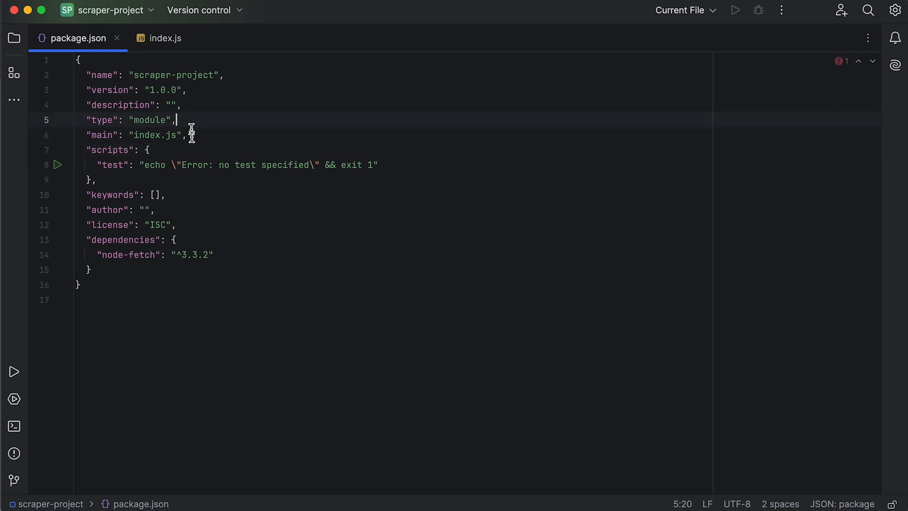
Step: Remove the fetch request and console.log code from the end of index.js
{"action": "left_click", "coordinate": [174, 47]}
{"action": "left_click", "coordinate": [340, 72]}
{"action": "key", "text": "shift+Up"}
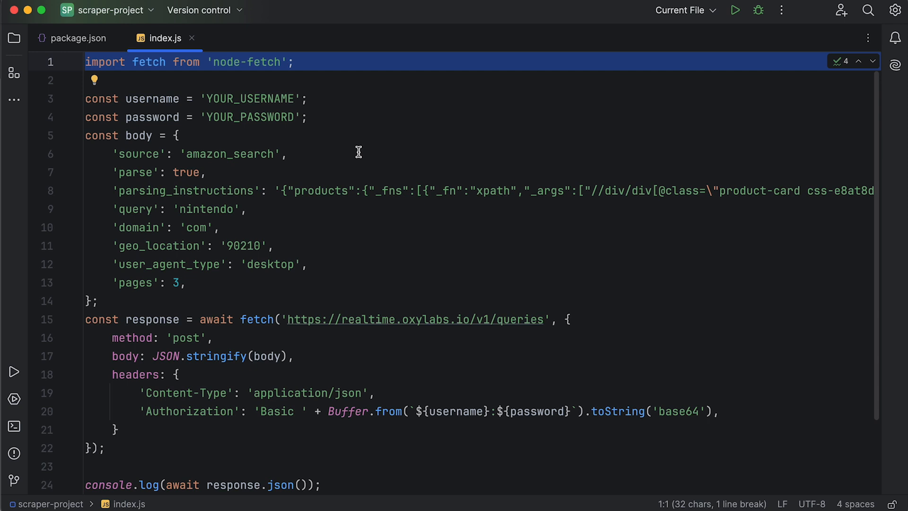
{"action": "left_click", "coordinate": [341, 481]}
{"action": "scroll", "coordinate": [180, 378], "scroll_direction": "right", "scroll_amount": 10}
{"action": "scroll", "coordinate": [164, 371], "scroll_direction": "left", "scroll_amount": 10}
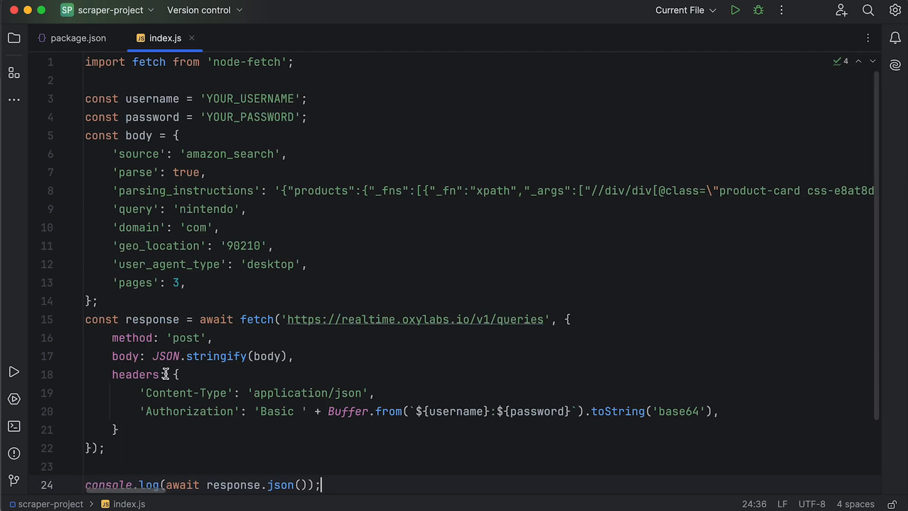
{"action": "left_click_drag", "start_coordinate": [372, 482], "coordinate": [64, 321]}
{"action": "key", "text": "super+c"}
{"action": "key", "text": "BackSpace"}
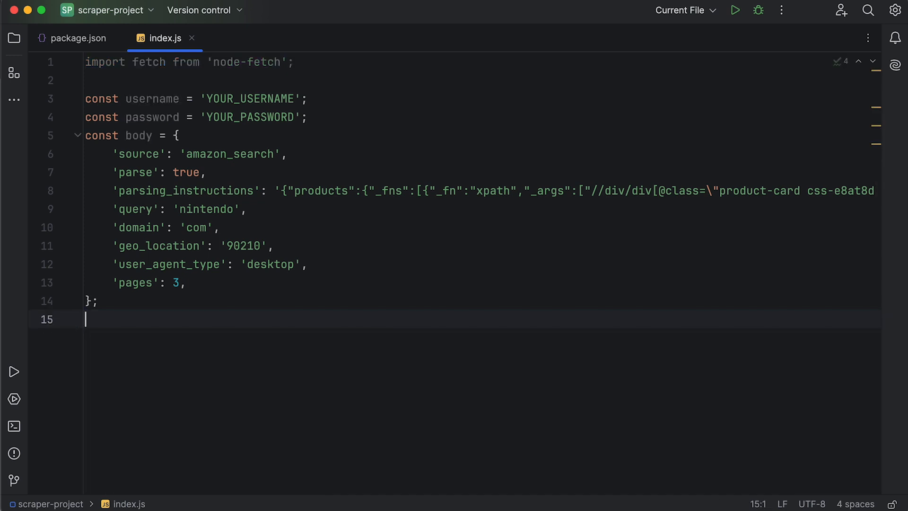
Step: Define a getData arrow function below the body object and paste the request code inside it
{"action": "key", "text": "Return"}
{"action": "type", "text": "const get"}
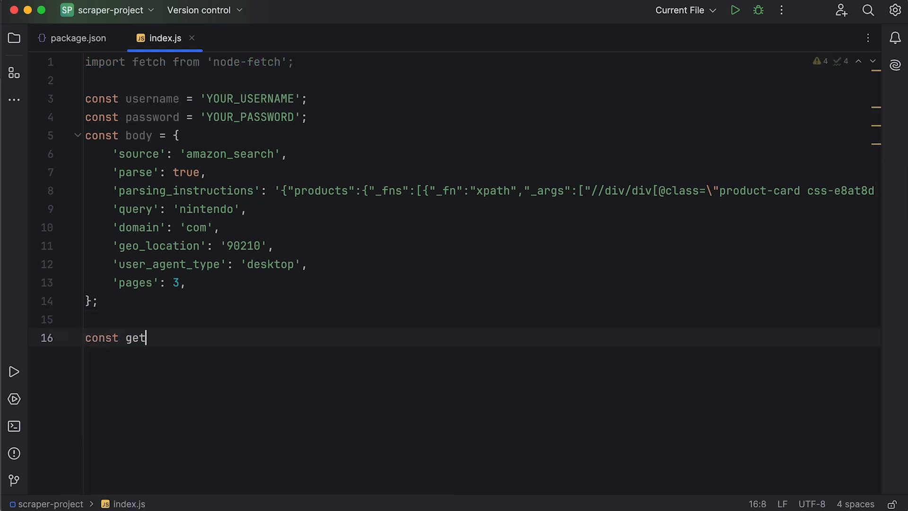
{"action": "type", "text": "Data() ="}
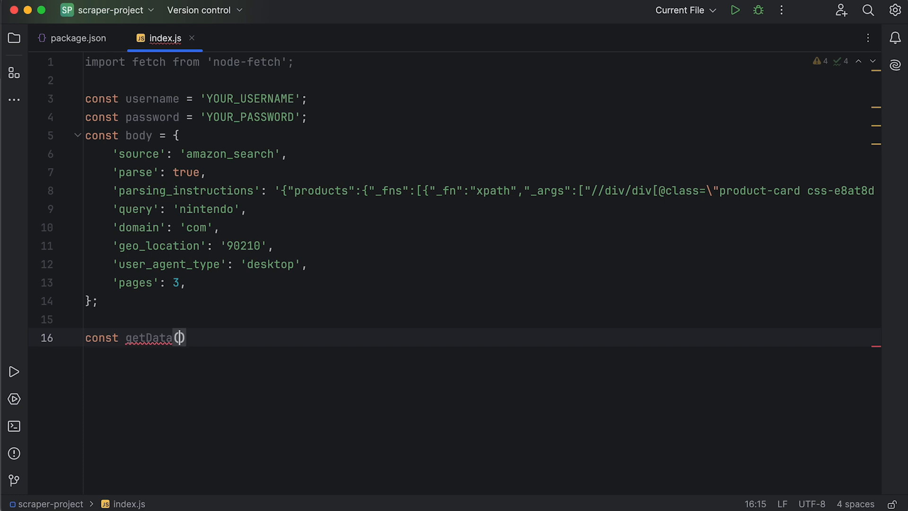
{"action": "type", "text": "> {"}
{"action": "key", "text": "Return"}
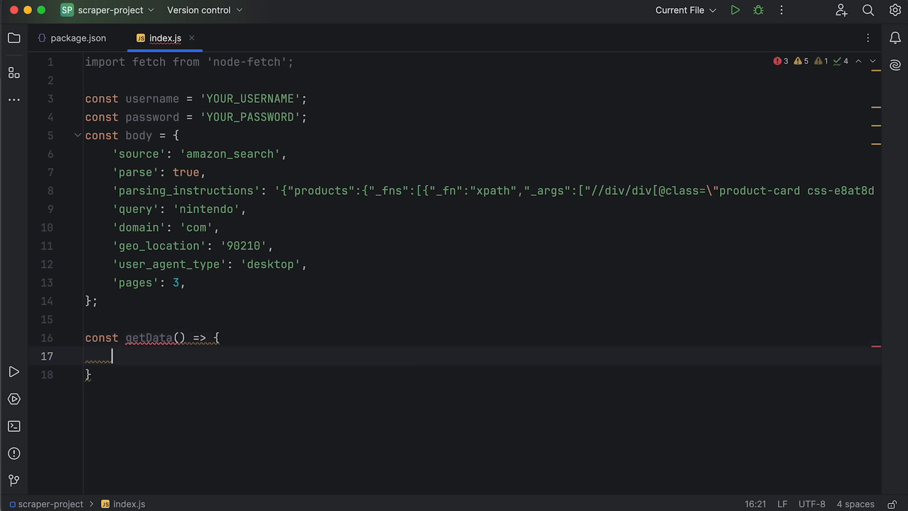
{"action": "left_click", "coordinate": [180, 341]}
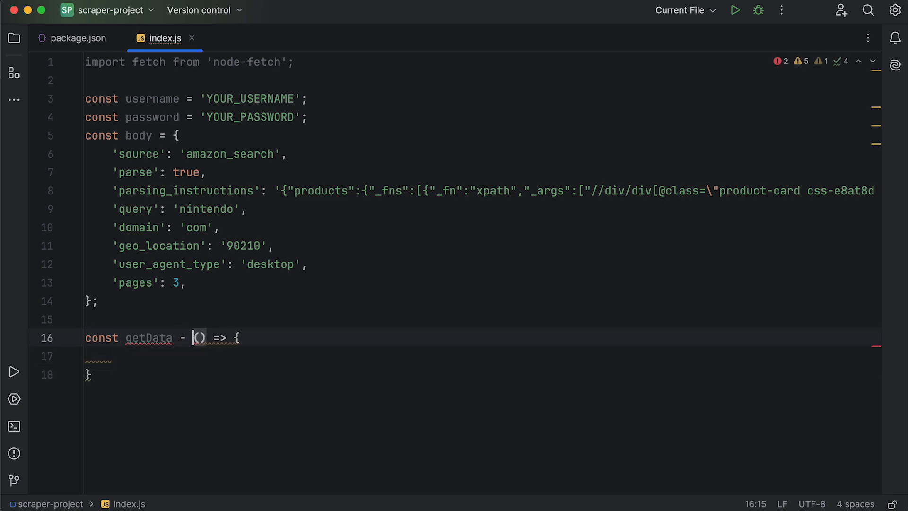
{"action": "type", "text": "="}
{"action": "left_click", "coordinate": [172, 357]}
{"action": "key", "text": "super+v"}
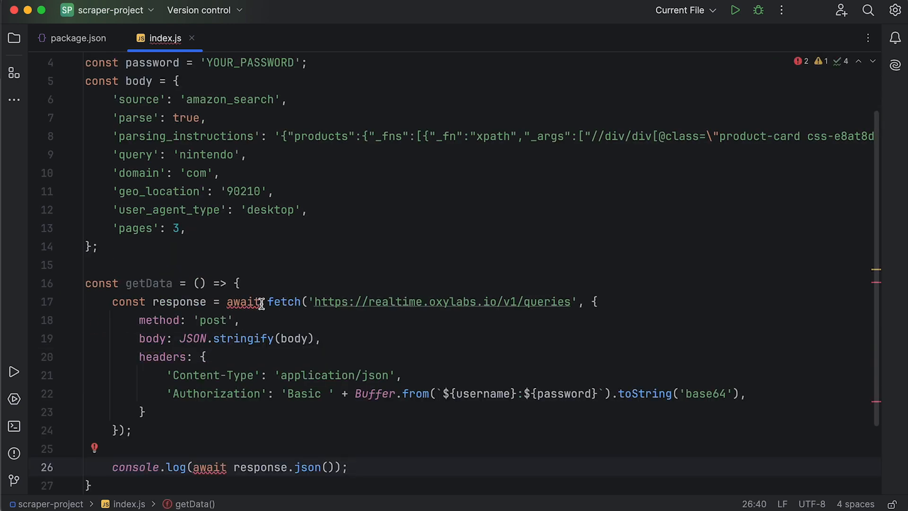
Step: Make the getData arrow function async
{"action": "left_click", "coordinate": [194, 283]}
{"action": "type", "text": "asy"}
{"action": "key", "text": "Return"}
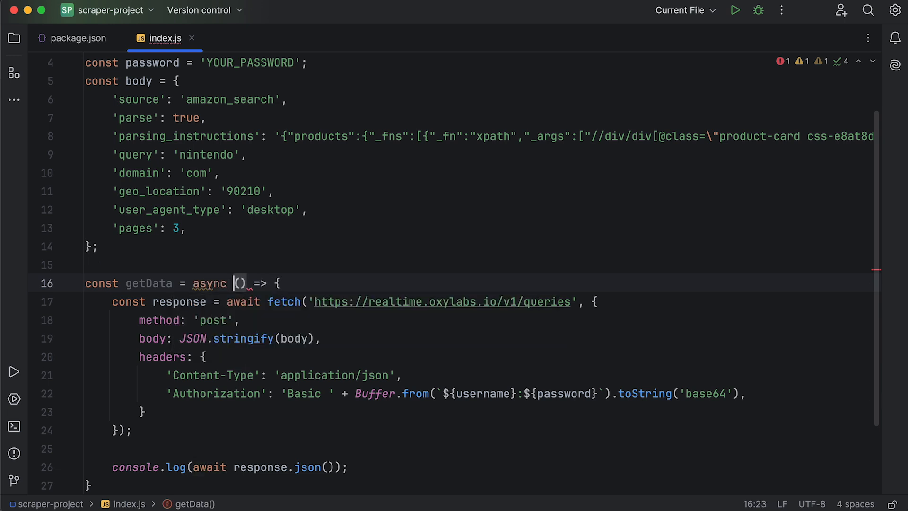
Step: Add a getData() call at the end of index.js
{"action": "left_click", "coordinate": [411, 251]}
{"action": "double_click", "coordinate": [135, 283]}
{"action": "key", "text": "super+c"}
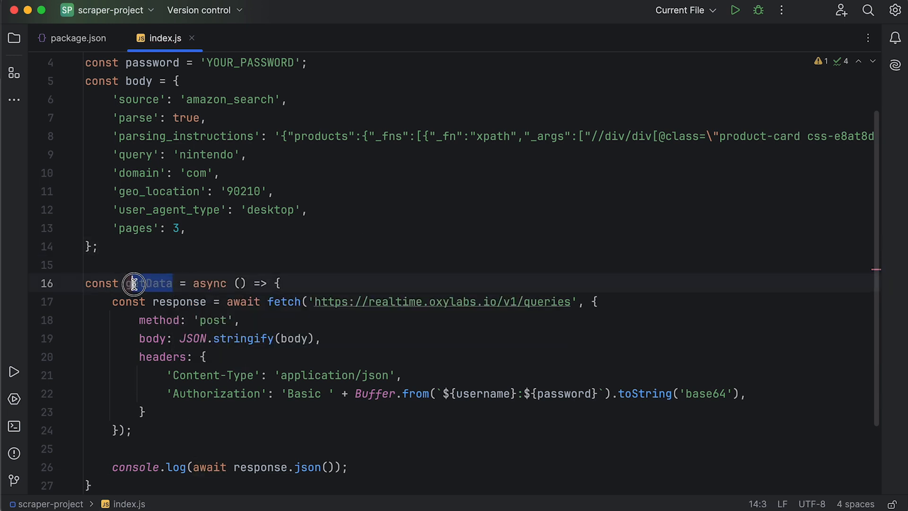
{"action": "scroll", "coordinate": [151, 331], "scroll_direction": "down", "scroll_amount": 3}
{"action": "left_click", "coordinate": [132, 416]}
{"action": "key", "text": "Return"}
{"action": "key", "text": "Return"}
{"action": "key", "text": "super+v"}
{"action": "type", "text": "("}
{"action": "left_click", "coordinate": [203, 352]}
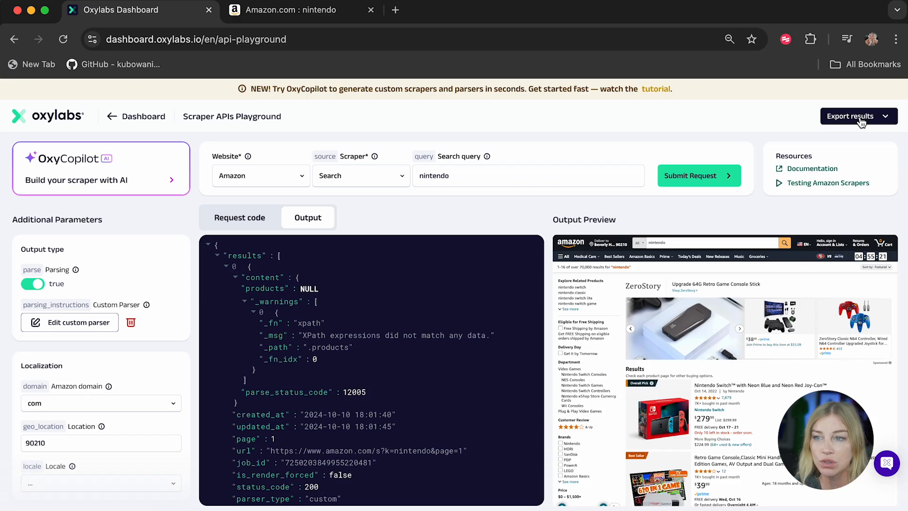
Step: Go from the playground to the dashboard's Web Scraper API overview
{"action": "left_click", "coordinate": [863, 121]}
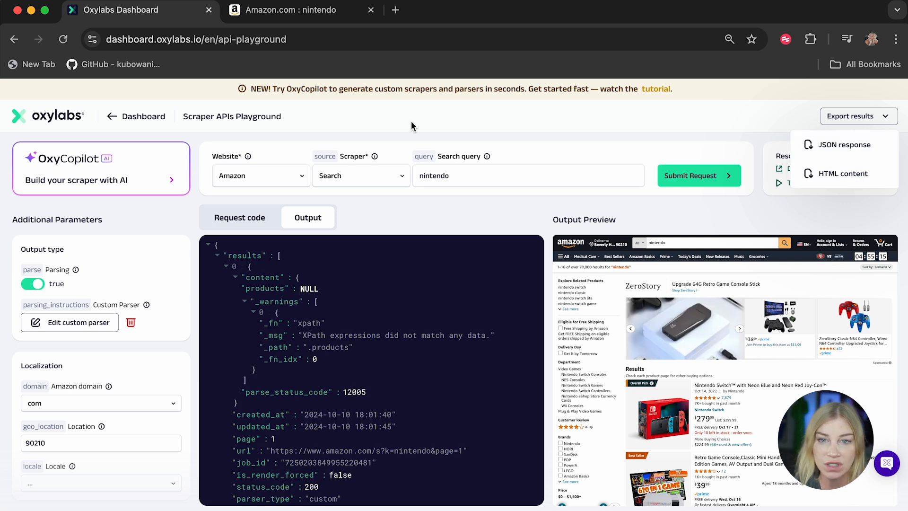
{"action": "left_click", "coordinate": [112, 117]}
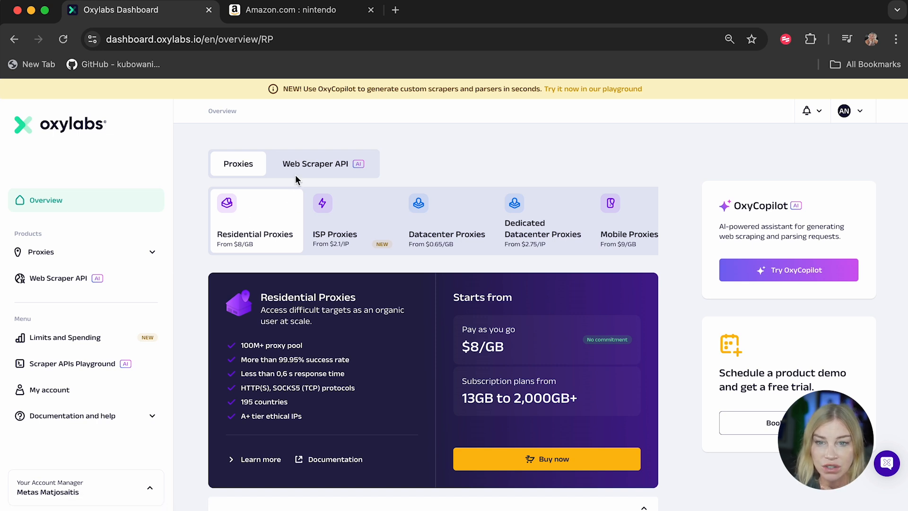
{"action": "left_click", "coordinate": [307, 169]}
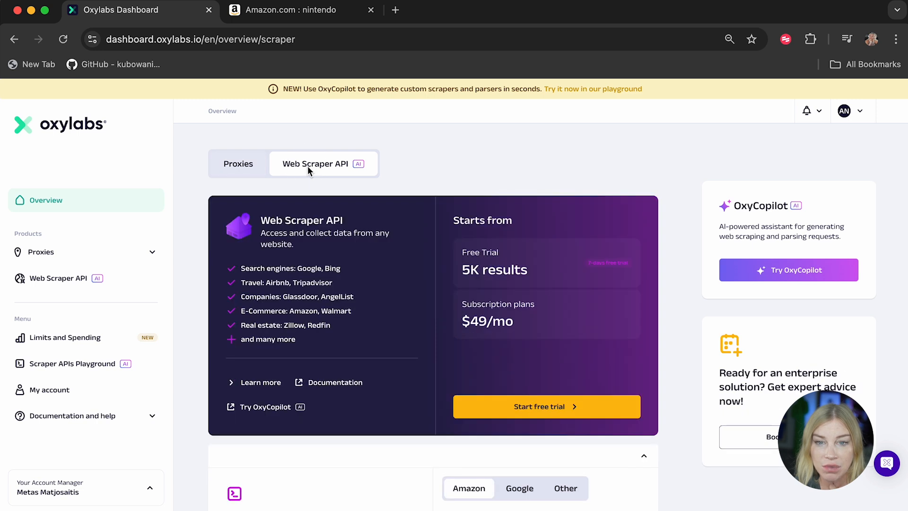
Step: Start the Web Scraper API free trial, agreeing to the Terms and Conditions, and close the confirmation
{"action": "left_click", "coordinate": [535, 415]}
{"action": "scroll", "coordinate": [394, 455], "scroll_direction": "down", "scroll_amount": 3}
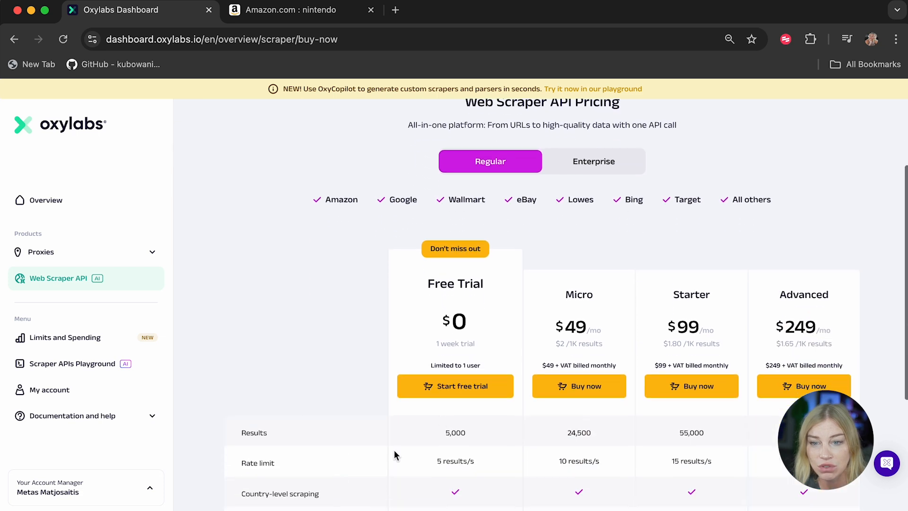
{"action": "left_click", "coordinate": [470, 393]}
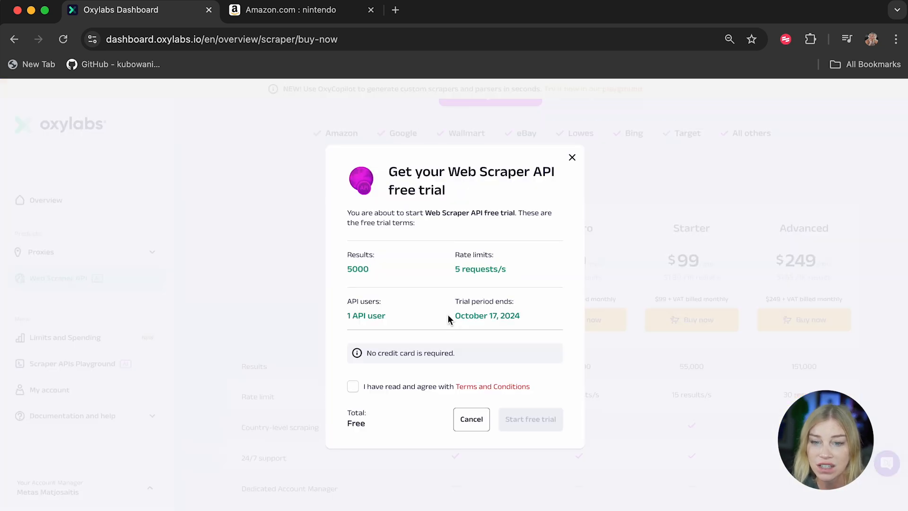
{"action": "left_click", "coordinate": [355, 389]}
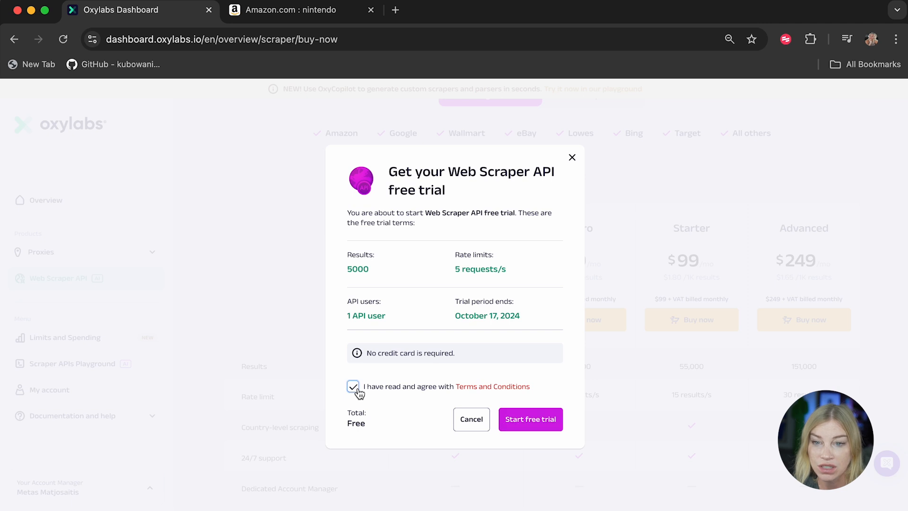
{"action": "left_click", "coordinate": [529, 423]}
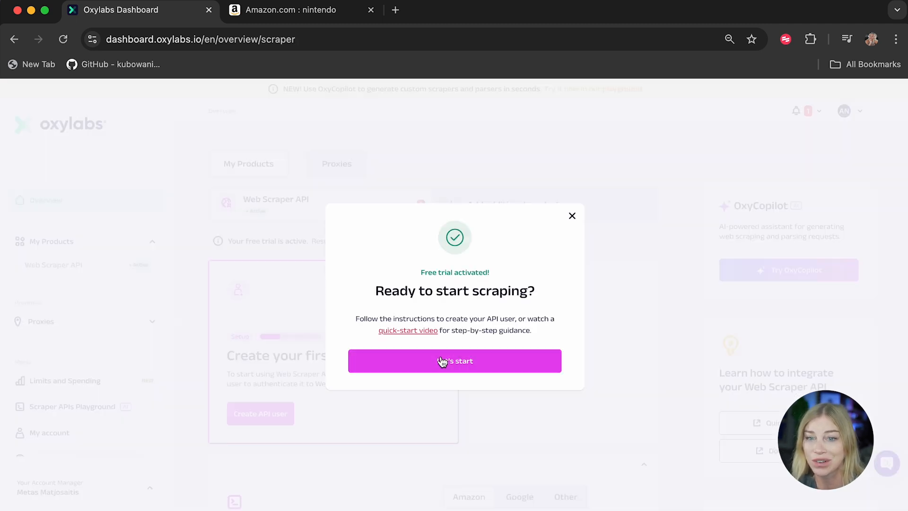
{"action": "left_click", "coordinate": [571, 217]}
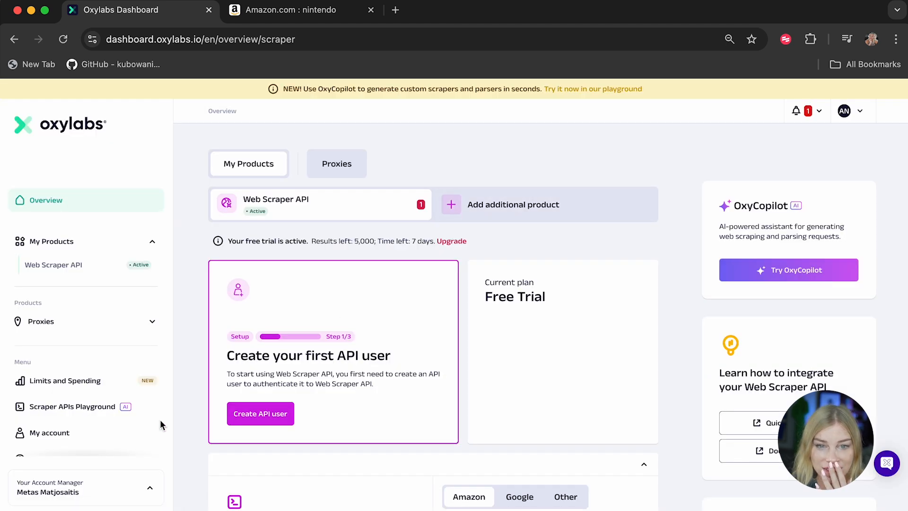
Step: Create an API user, entering a username and pasting the account password
{"action": "left_click", "coordinate": [273, 416]}
{"action": "left_click", "coordinate": [418, 259]}
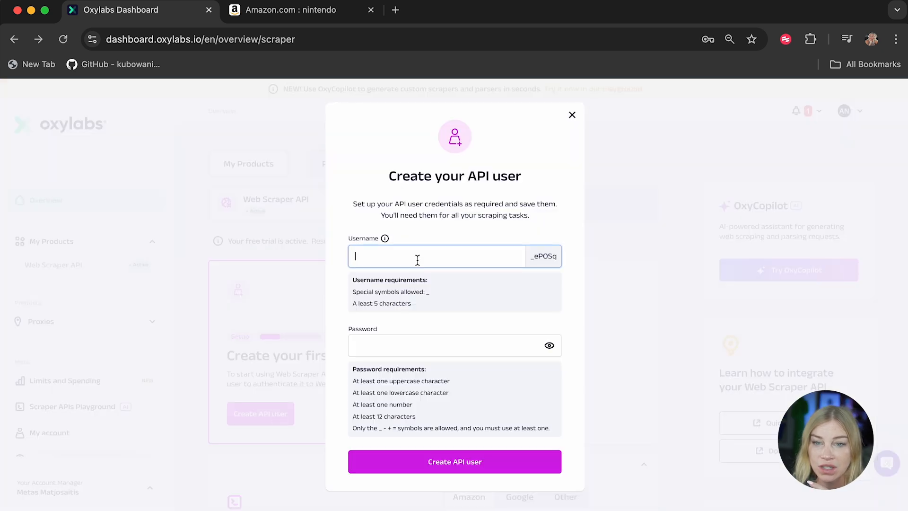
{"action": "type", "text": "ania"}
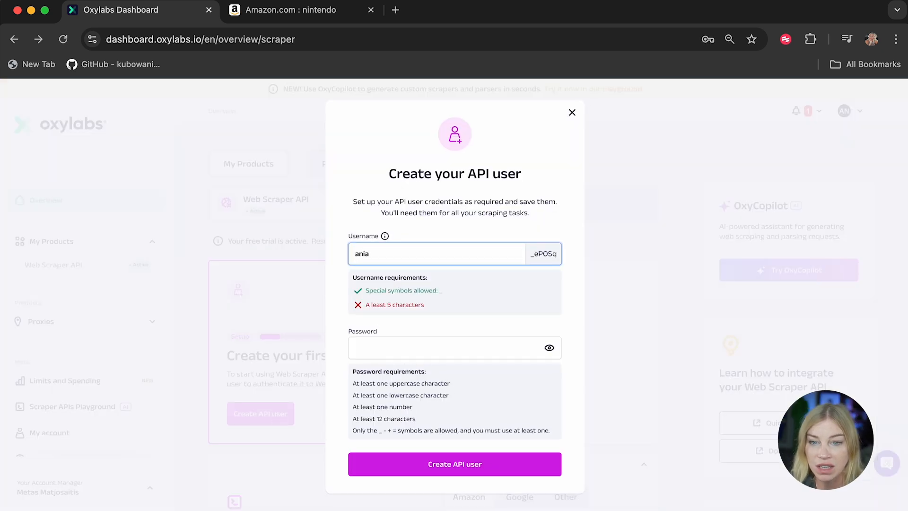
{"action": "type", "text": "123"}
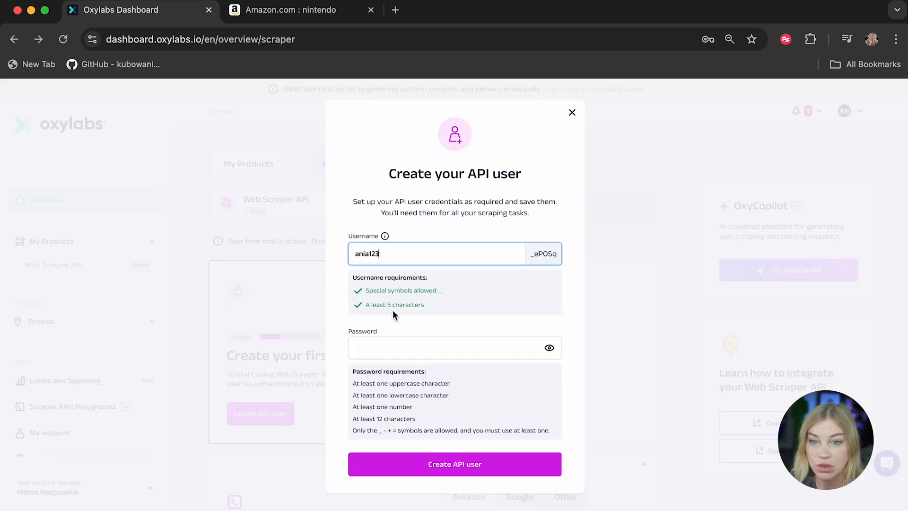
{"action": "left_click", "coordinate": [399, 345]}
{"action": "key", "text": "super+v"}
{"action": "left_click", "coordinate": [457, 483]}
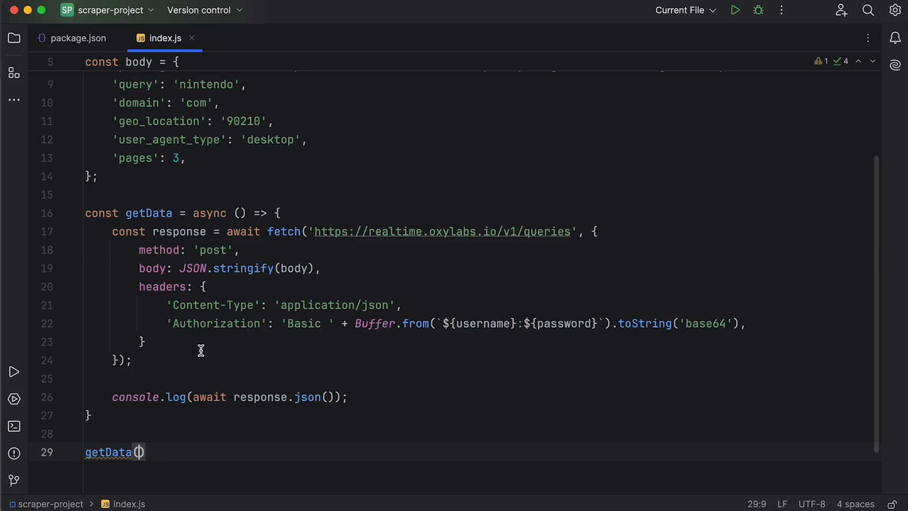
Step: Replace the YOUR_USERNAME placeholder in index.js with the API username copied from the dashboard's Start scraping code
{"action": "left_click", "coordinate": [201, 350]}
{"action": "scroll", "coordinate": [201, 350], "scroll_direction": "up", "scroll_amount": 5}
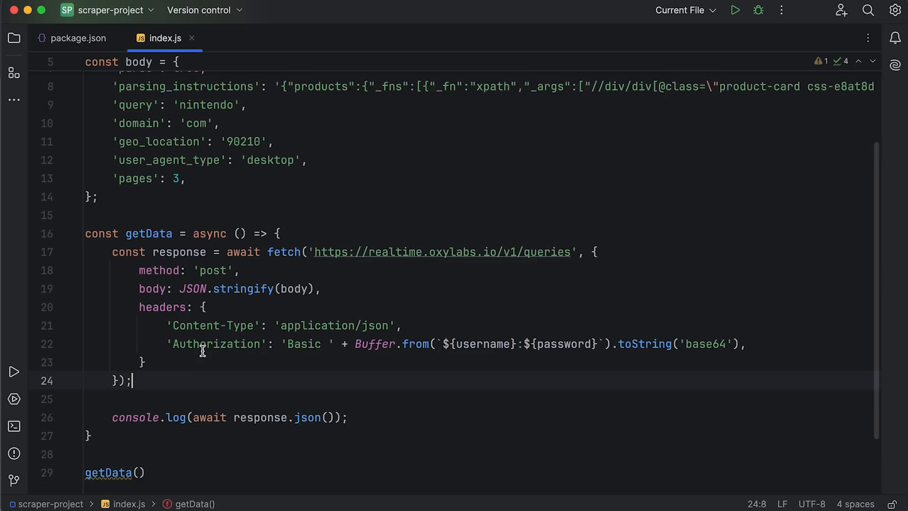
{"action": "left_click_drag", "start_coordinate": [295, 100], "coordinate": [206, 100]}
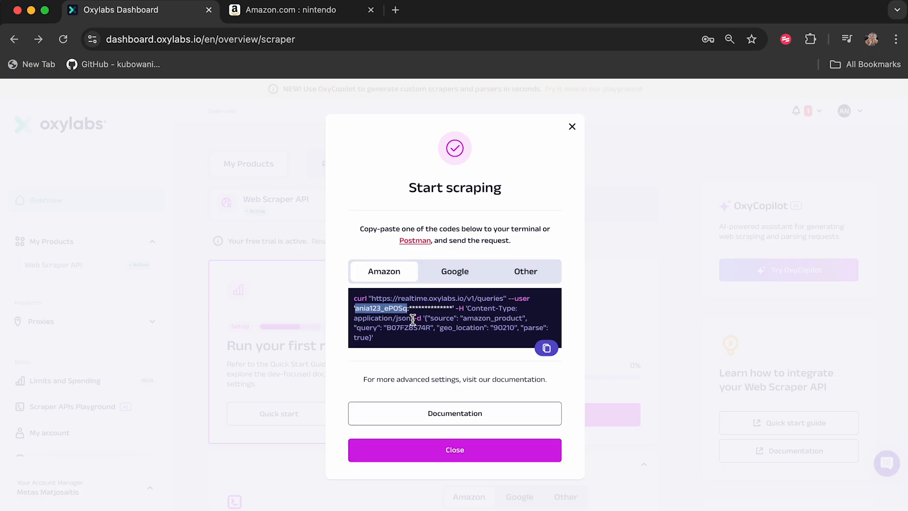
{"action": "left_click", "coordinate": [406, 308]}
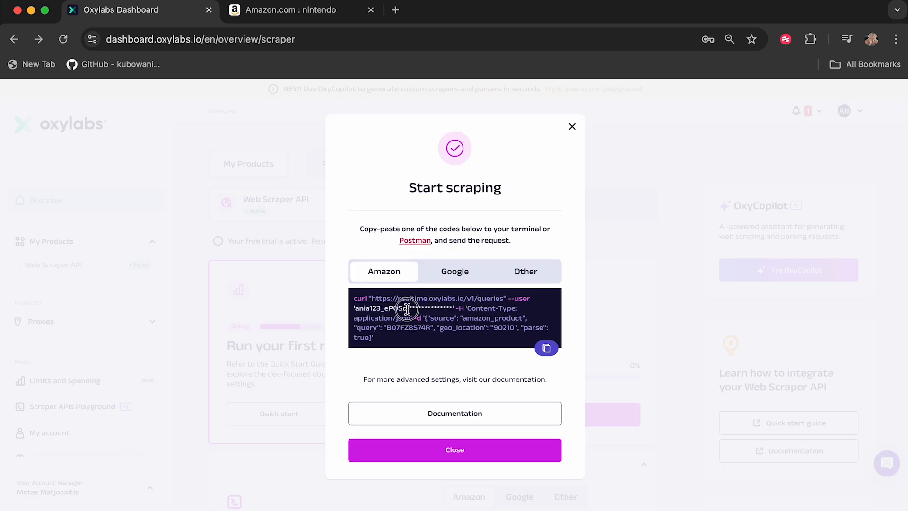
{"action": "left_click_drag", "start_coordinate": [407, 308], "coordinate": [354, 308]}
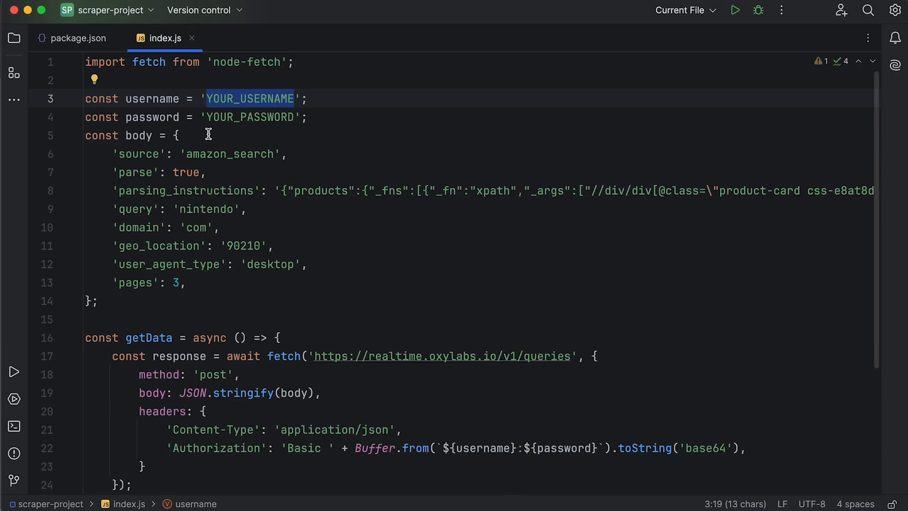
{"action": "type", "text": "ania123_ePOSq"}
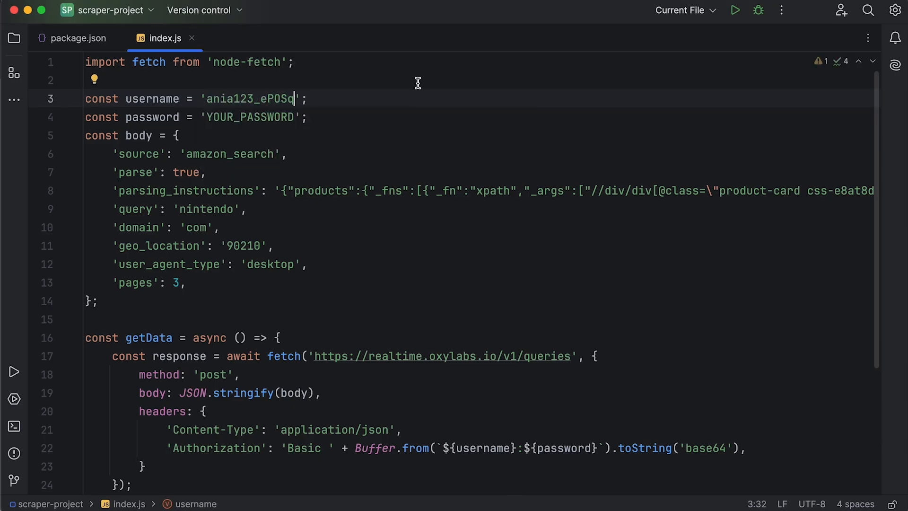
Step: Replace the YOUR_PASSWORD placeholder in index.js with the API user's password
{"action": "key", "text": "super+Tab"}
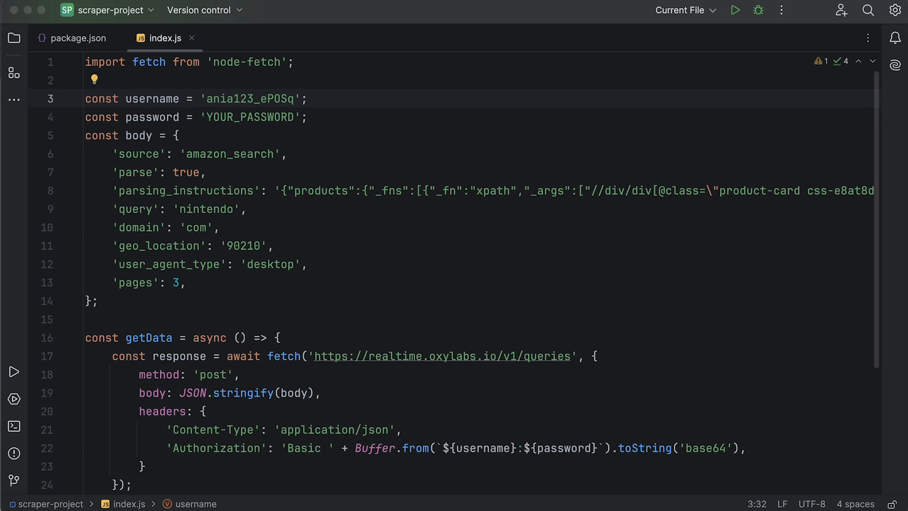
{"action": "left_click", "coordinate": [296, 136]}
{"action": "left_click_drag", "start_coordinate": [294, 119], "coordinate": [209, 120]}
{"action": "key", "text": "super+v"}
{"action": "left_click", "coordinate": [476, 282]}
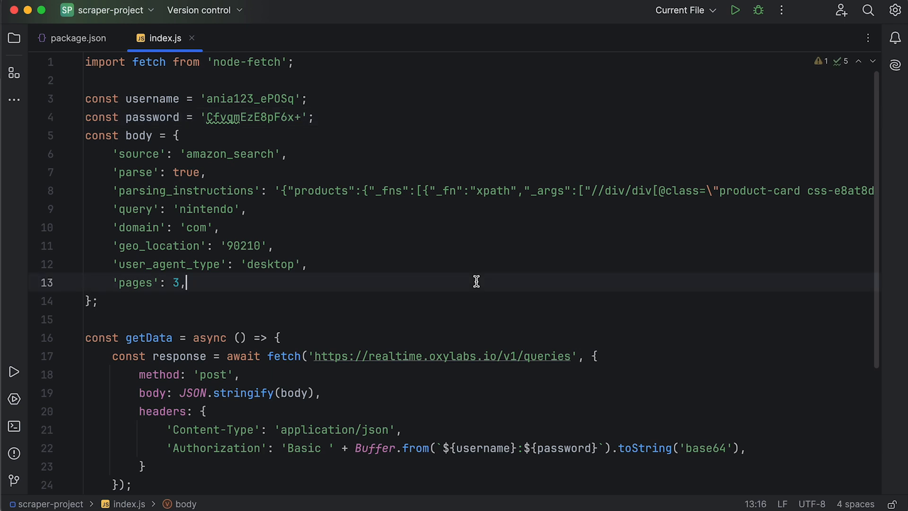
Step: Remove the surrounding quotes from the parsing_instructions value so it becomes an object literal
{"action": "left_click", "coordinate": [280, 192]}
{"action": "key", "text": "BackSpace"}
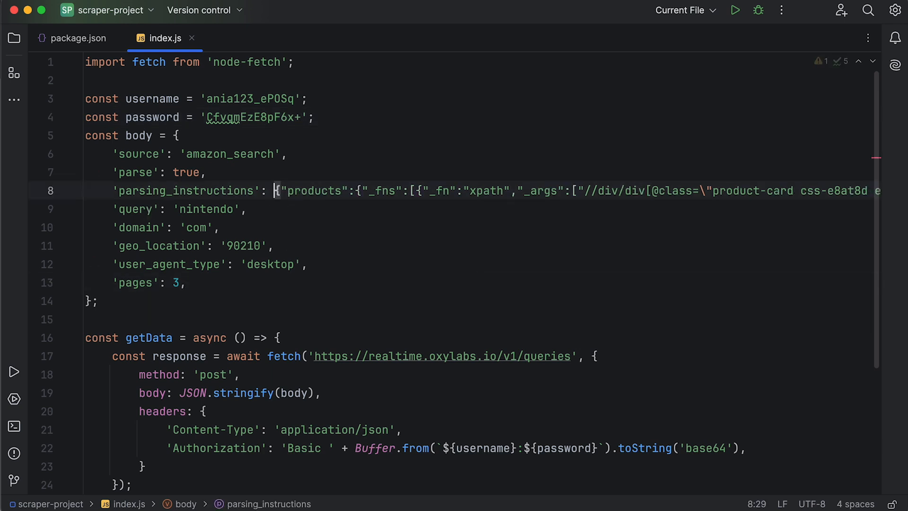
{"action": "mouse_move", "coordinate": [227, 191]}
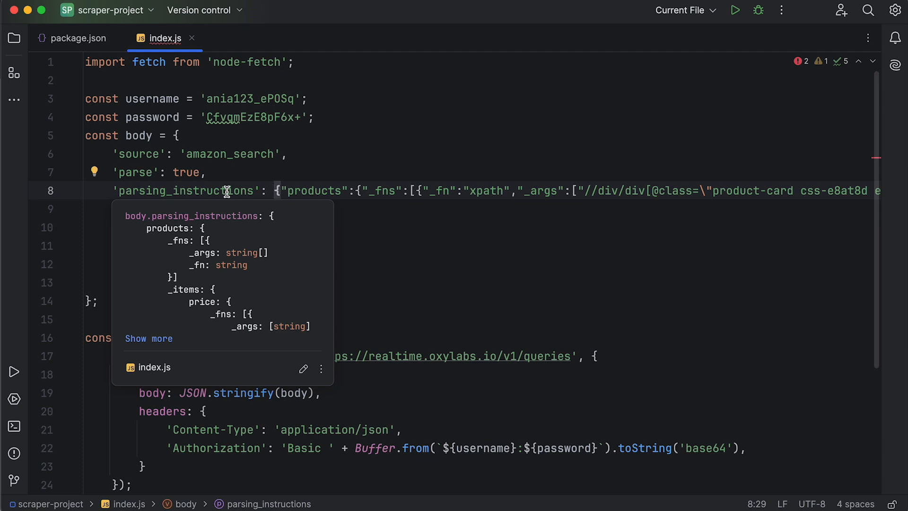
{"action": "scroll", "coordinate": [227, 192], "scroll_direction": "right", "scroll_amount": 20}
{"action": "scroll", "coordinate": [227, 192], "scroll_direction": "right", "scroll_amount": 10}
{"action": "left_click", "coordinate": [857, 191]}
{"action": "key", "text": "BackSpace"}
{"action": "scroll", "coordinate": [566, 189], "scroll_direction": "left", "scroll_amount": 10}
{"action": "scroll", "coordinate": [567, 189], "scroll_direction": "left", "scroll_amount": 15}
{"action": "left_click", "coordinate": [499, 252]}
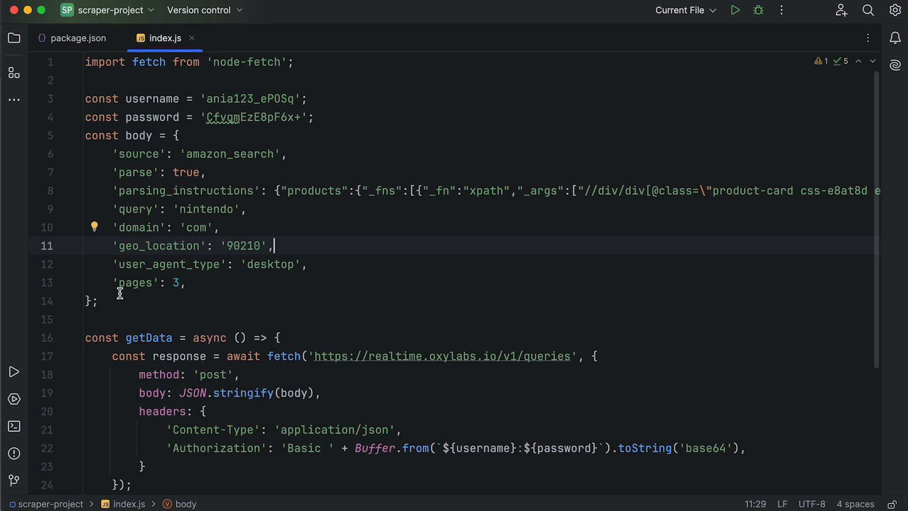
Step: Delete the blank lines after the import, before getData, and before the console.log call
{"action": "left_click", "coordinate": [185, 82]}
{"action": "key", "text": "BackSpace"}
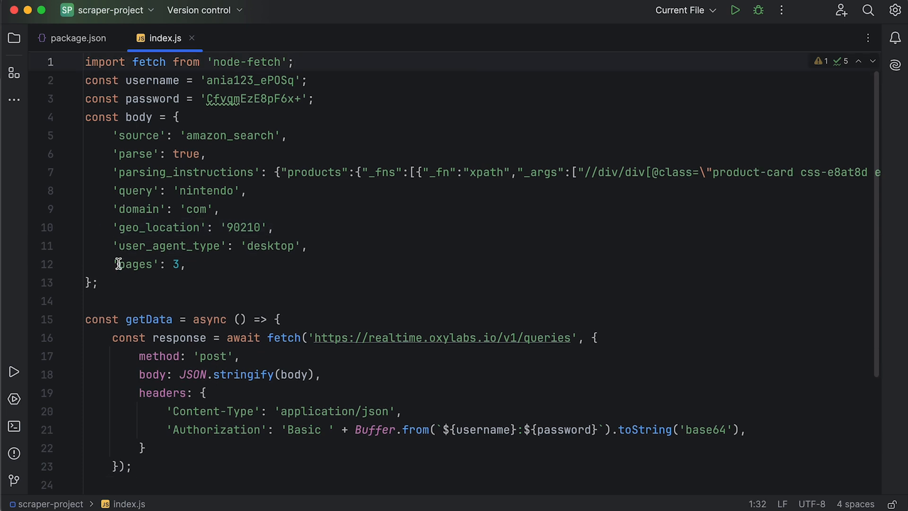
{"action": "left_click", "coordinate": [115, 303]}
{"action": "key", "text": "BackSpace"}
{"action": "left_click", "coordinate": [95, 464]}
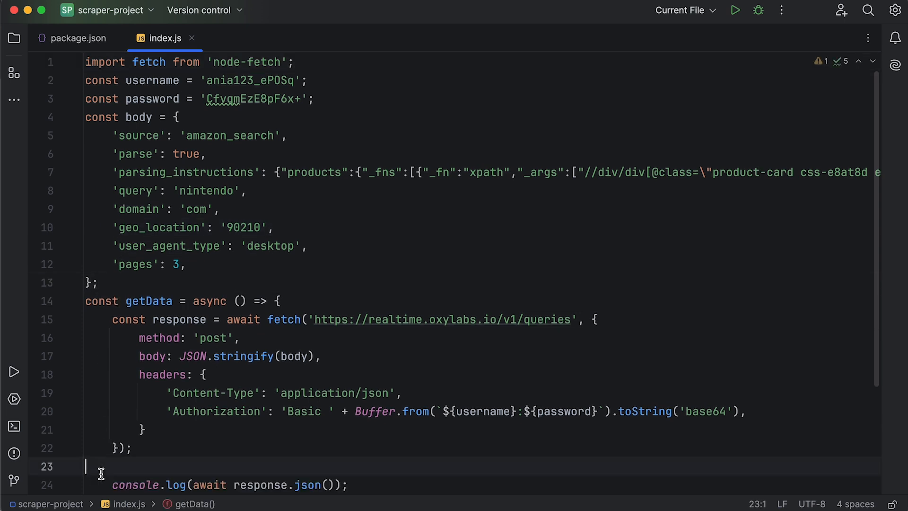
{"action": "key", "text": "BackSpace"}
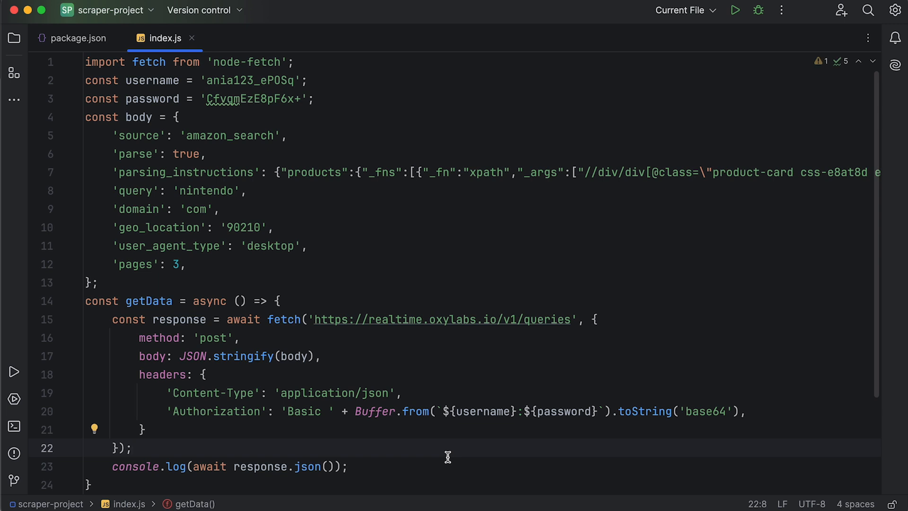
{"action": "scroll", "coordinate": [448, 457], "scroll_direction": "down", "scroll_amount": 3}
{"action": "left_click", "coordinate": [196, 491]}
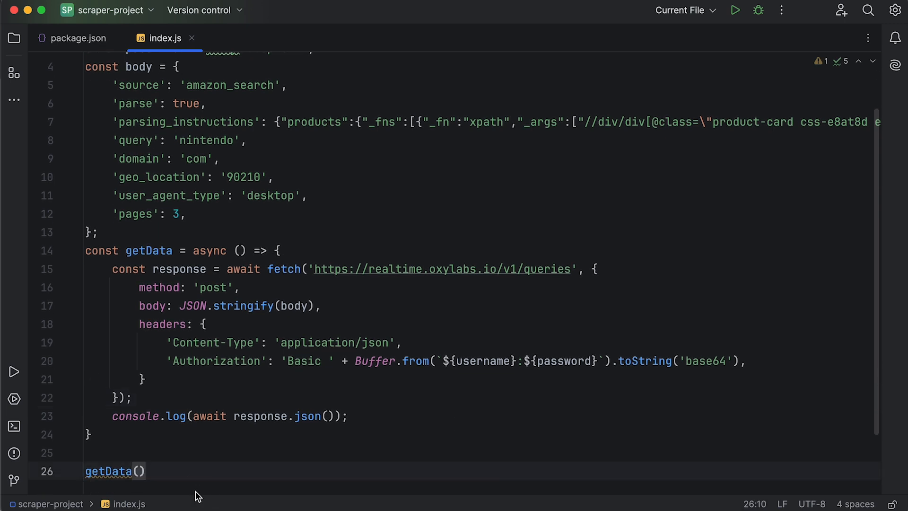
Step: Run the script in the terminal with node index.js
{"action": "left_click", "coordinate": [14, 426]}
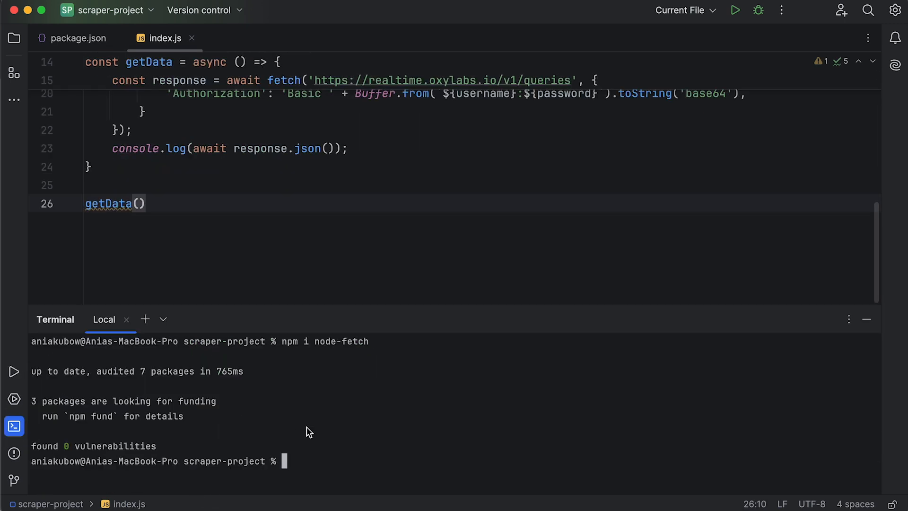
{"action": "left_click_drag", "start_coordinate": [307, 427], "coordinate": [311, 456]}
{"action": "left_click", "coordinate": [419, 442]}
{"action": "type", "text": "node index.js"}
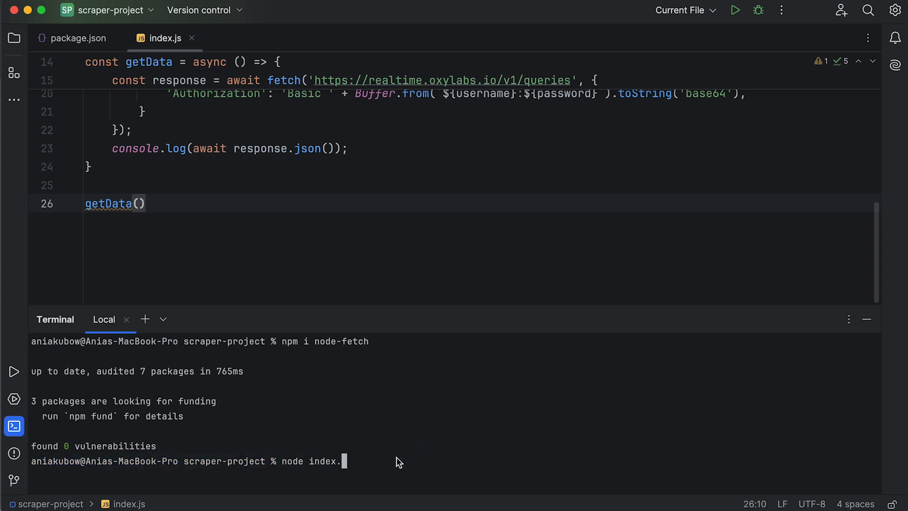
{"action": "key", "text": "BackSpace"}
{"action": "key", "text": "BackSpace"}
{"action": "type", "text": "js"}
{"action": "key", "text": "Return"}
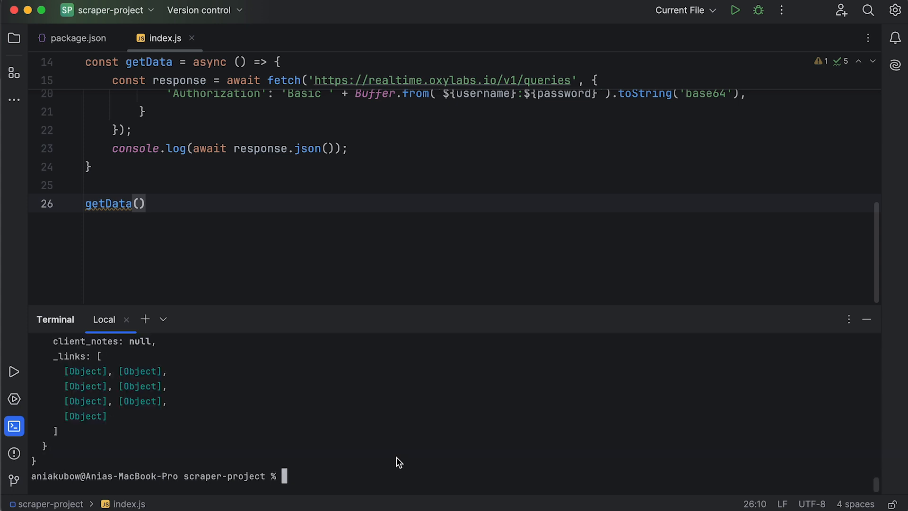
Step: Scroll through the terminal output to examine the returned results for each page
{"action": "scroll", "coordinate": [397, 457], "scroll_direction": "up", "scroll_amount": 15}
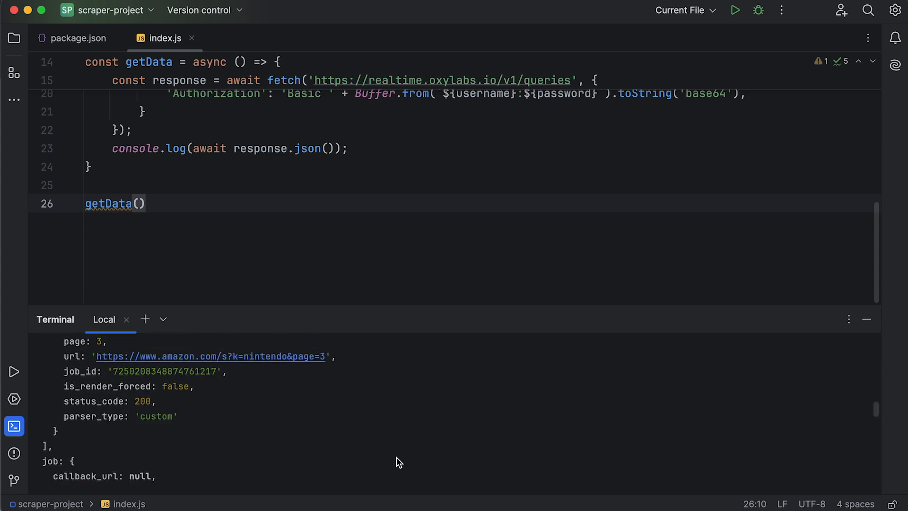
{"action": "scroll", "coordinate": [396, 456], "scroll_direction": "down", "scroll_amount": 5}
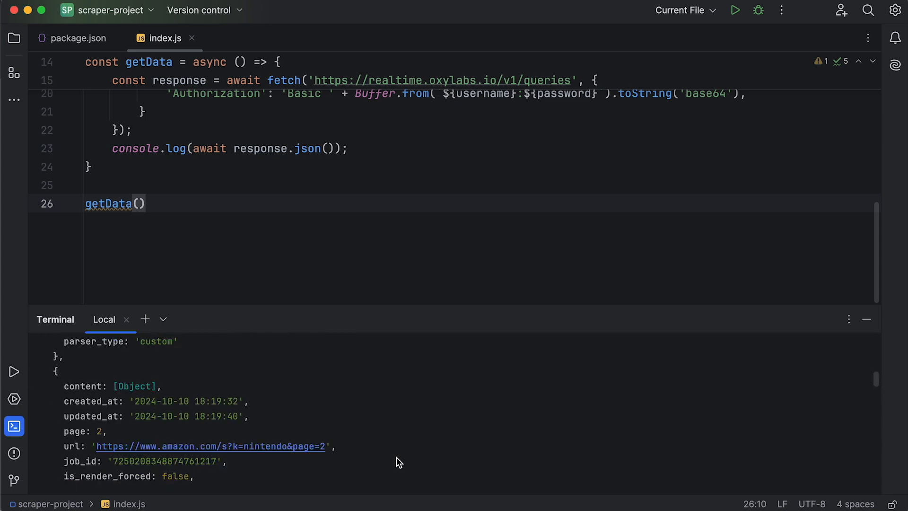
{"action": "scroll", "coordinate": [396, 457], "scroll_direction": "down", "scroll_amount": 4}
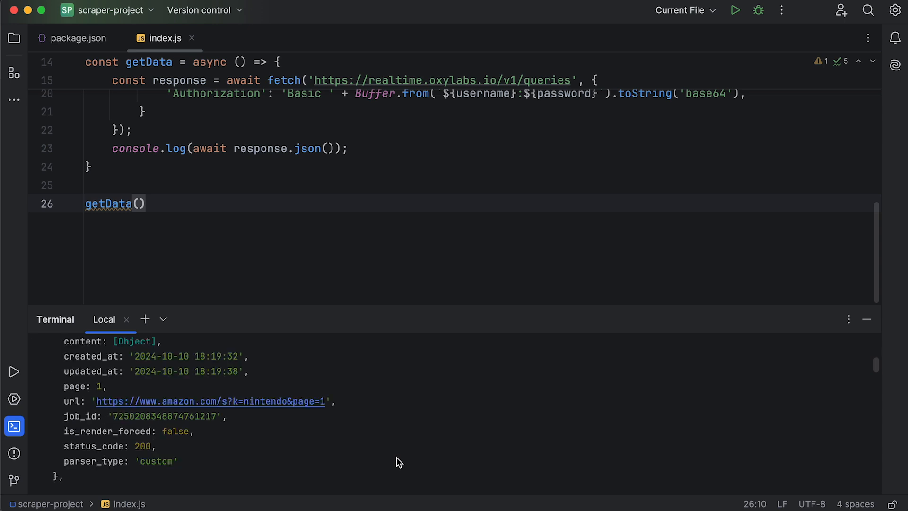
{"action": "scroll", "coordinate": [396, 457], "scroll_direction": "down", "scroll_amount": 4}
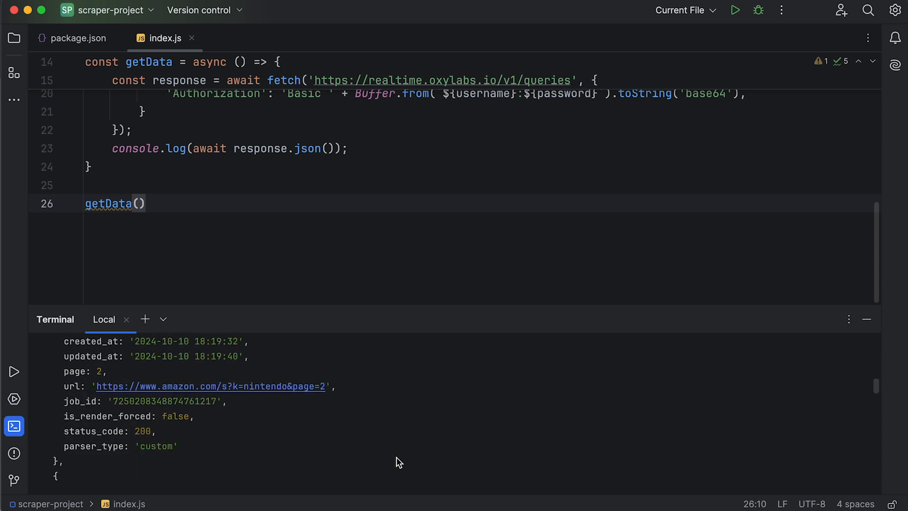
{"action": "scroll", "coordinate": [396, 456], "scroll_direction": "down", "scroll_amount": 2}
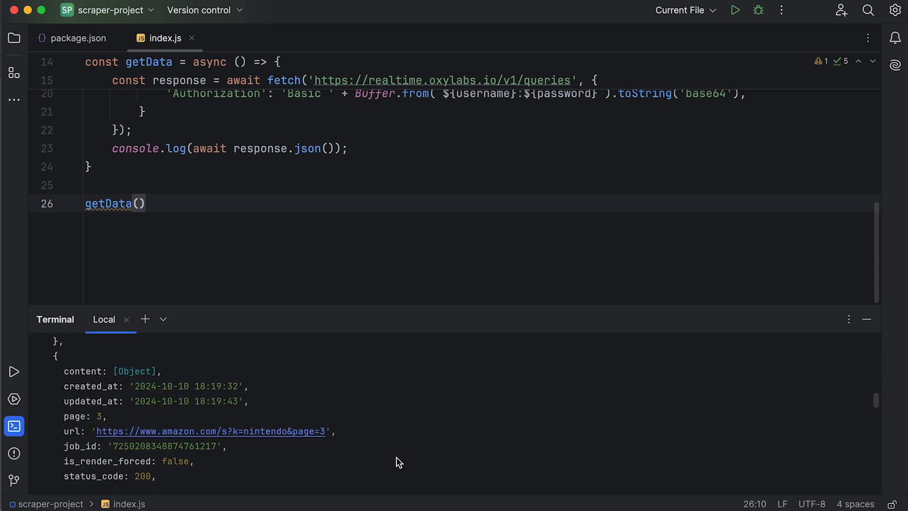
{"action": "scroll", "coordinate": [396, 457], "scroll_direction": "up", "scroll_amount": 2}
{"action": "scroll", "coordinate": [396, 456], "scroll_direction": "up", "scroll_amount": 1}
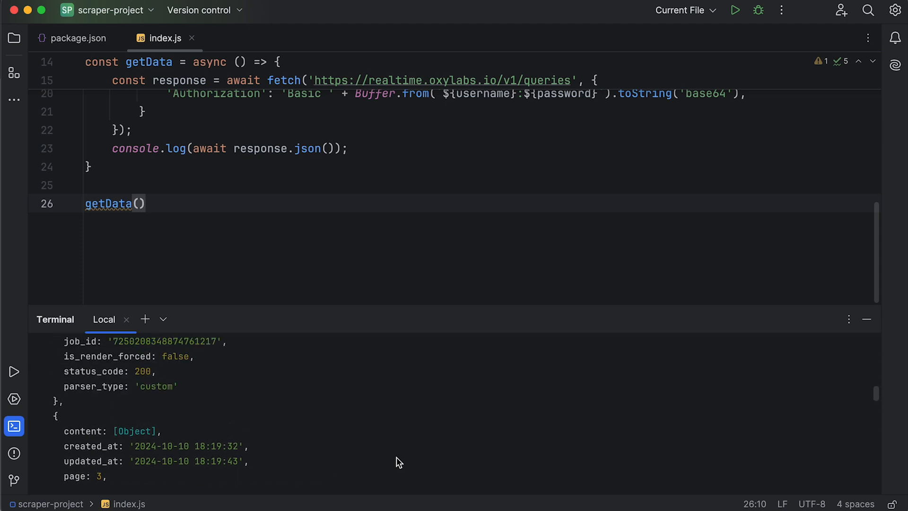
{"action": "scroll", "coordinate": [397, 457], "scroll_direction": "down", "scroll_amount": 10}
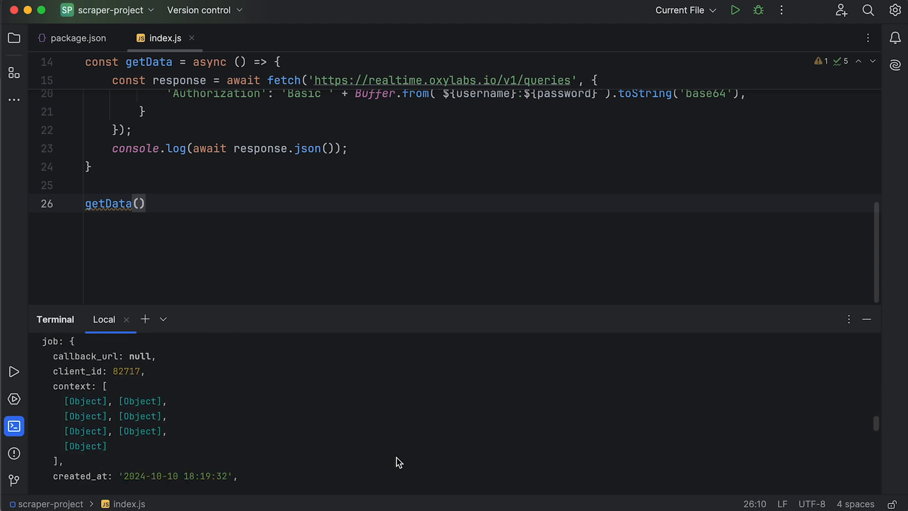
{"action": "scroll", "coordinate": [396, 457], "scroll_direction": "down", "scroll_amount": 6}
{"action": "scroll", "coordinate": [397, 457], "scroll_direction": "up", "scroll_amount": 3}
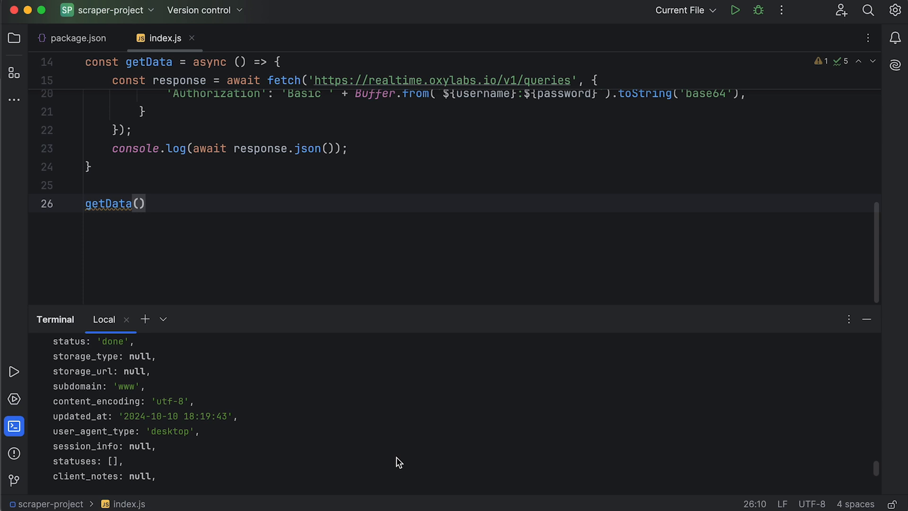